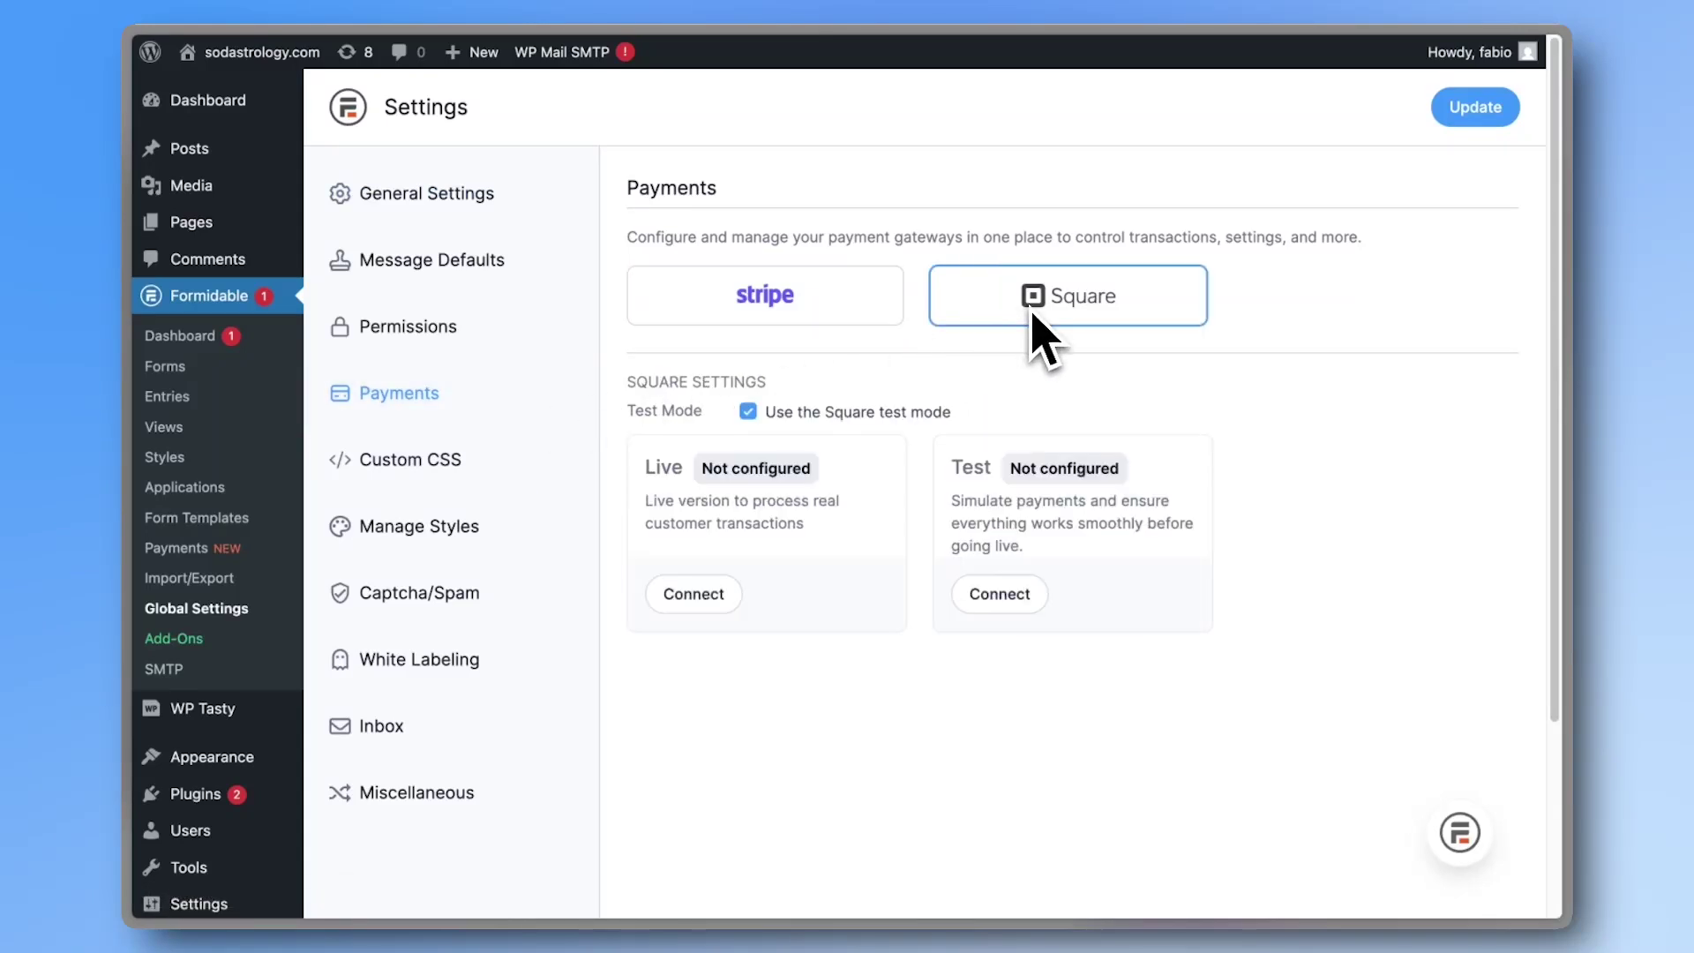
# - Review the Stripe payment settings for the Lite version, then switch to the Square payment settings
pyautogui.click(882, 314)
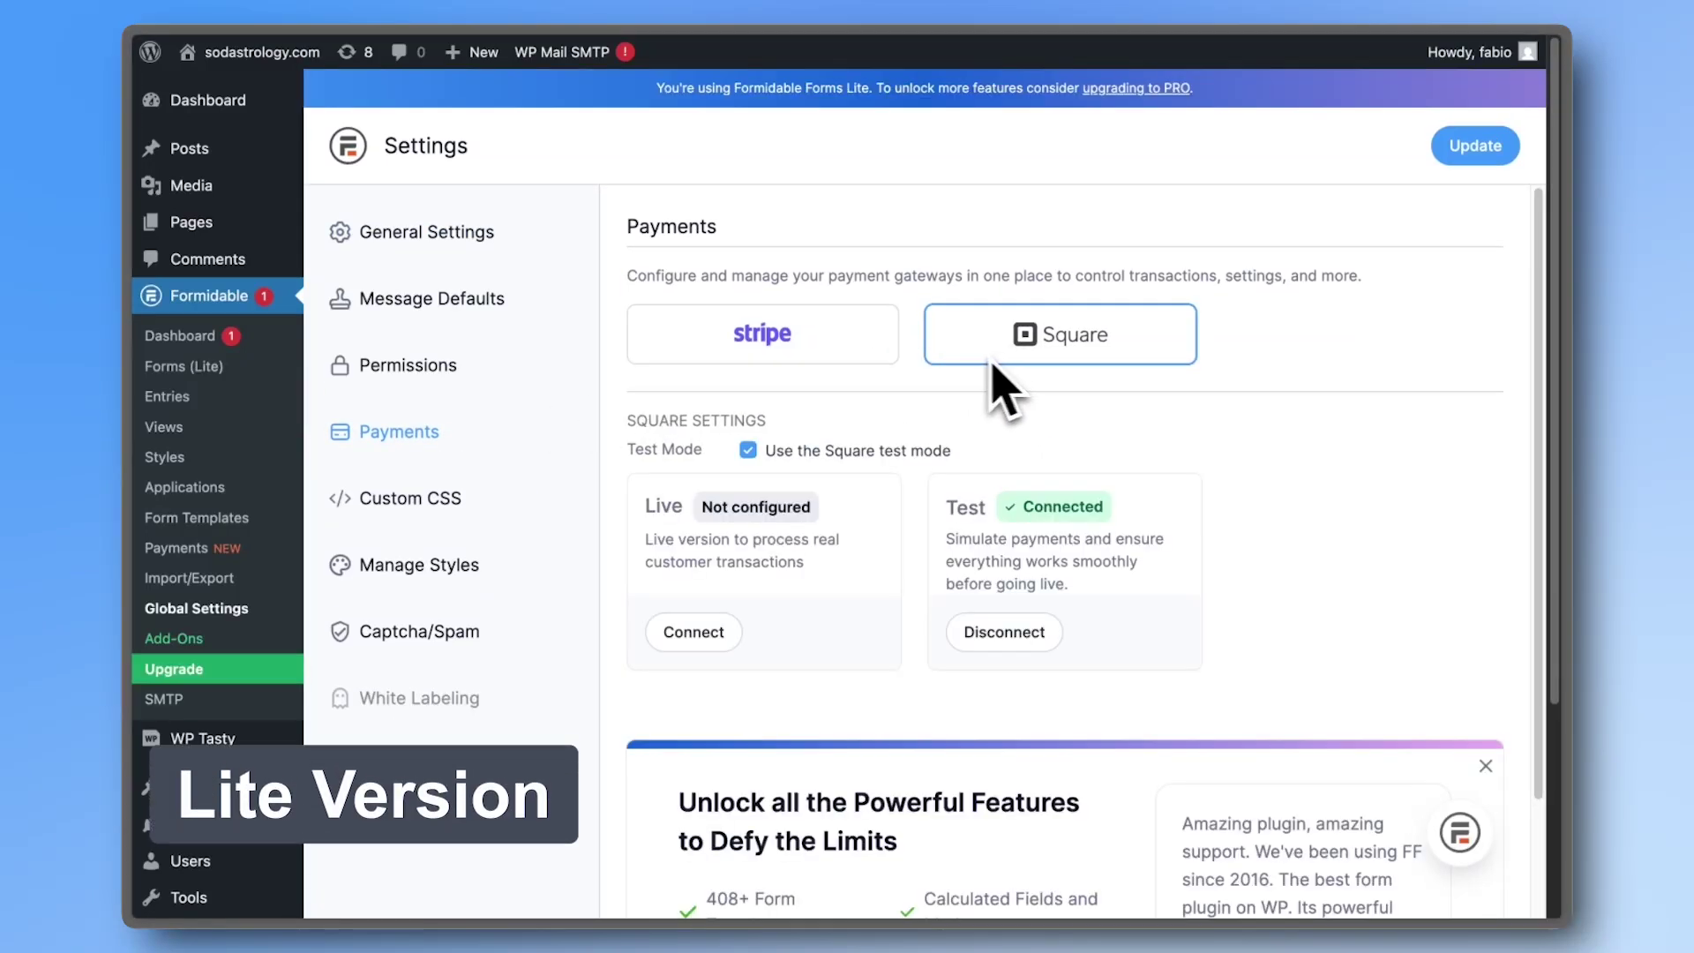
pyautogui.click(860, 358)
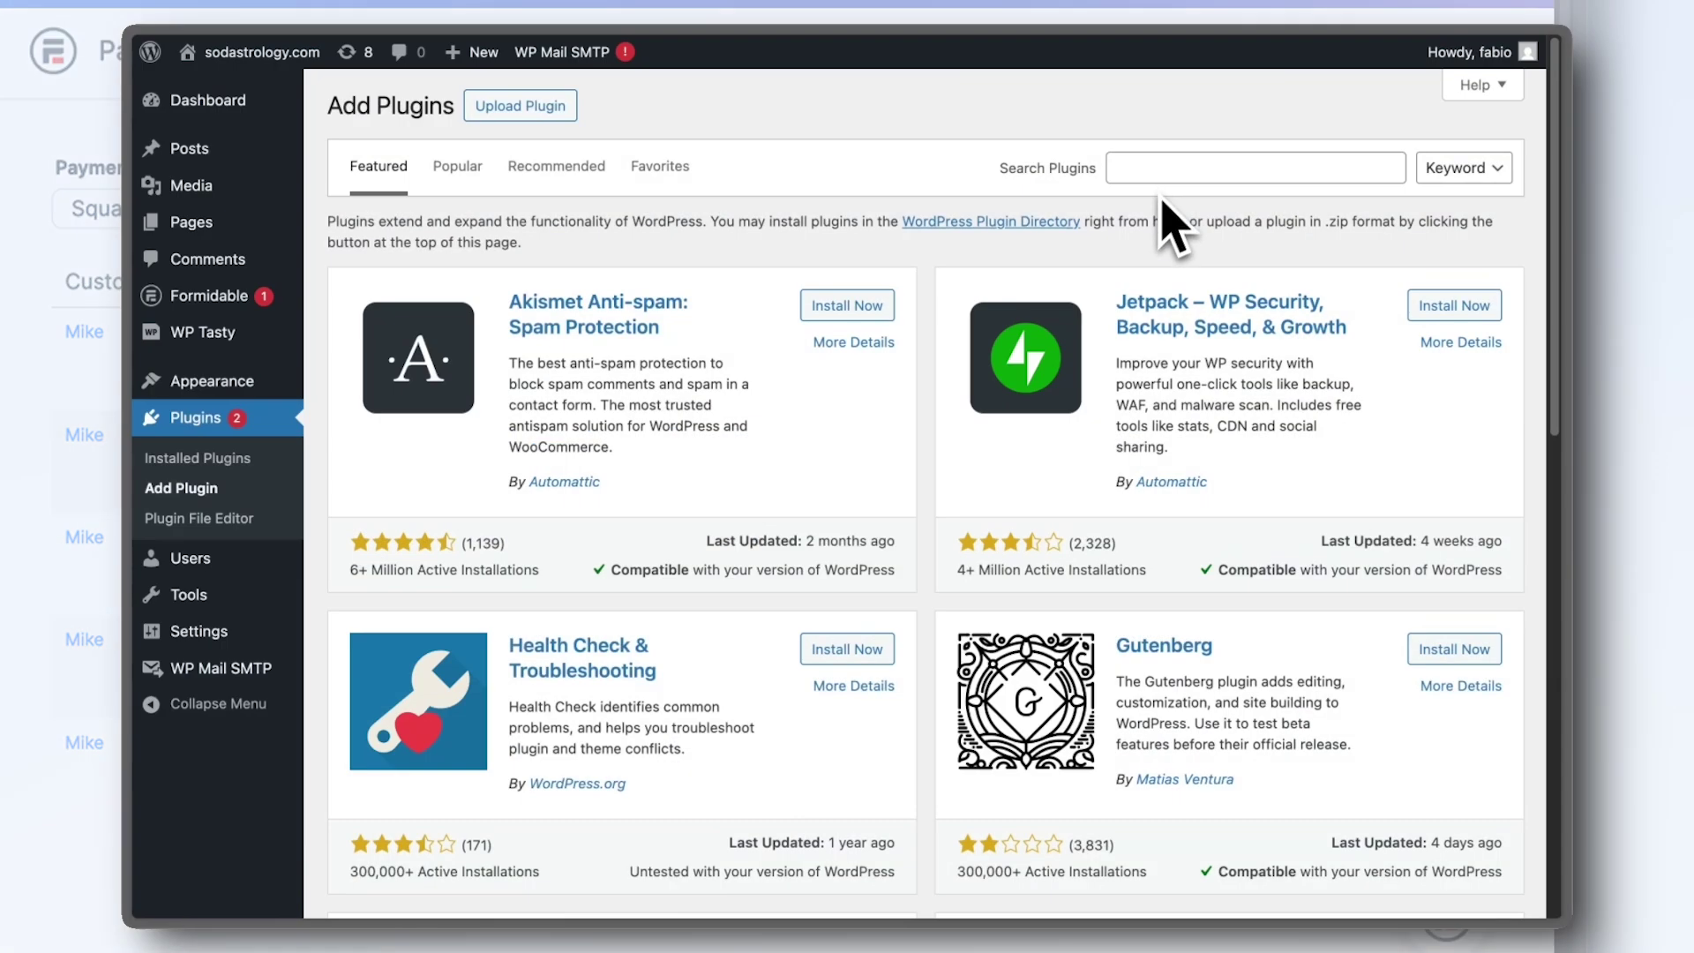
pyautogui.click(1176, 183)
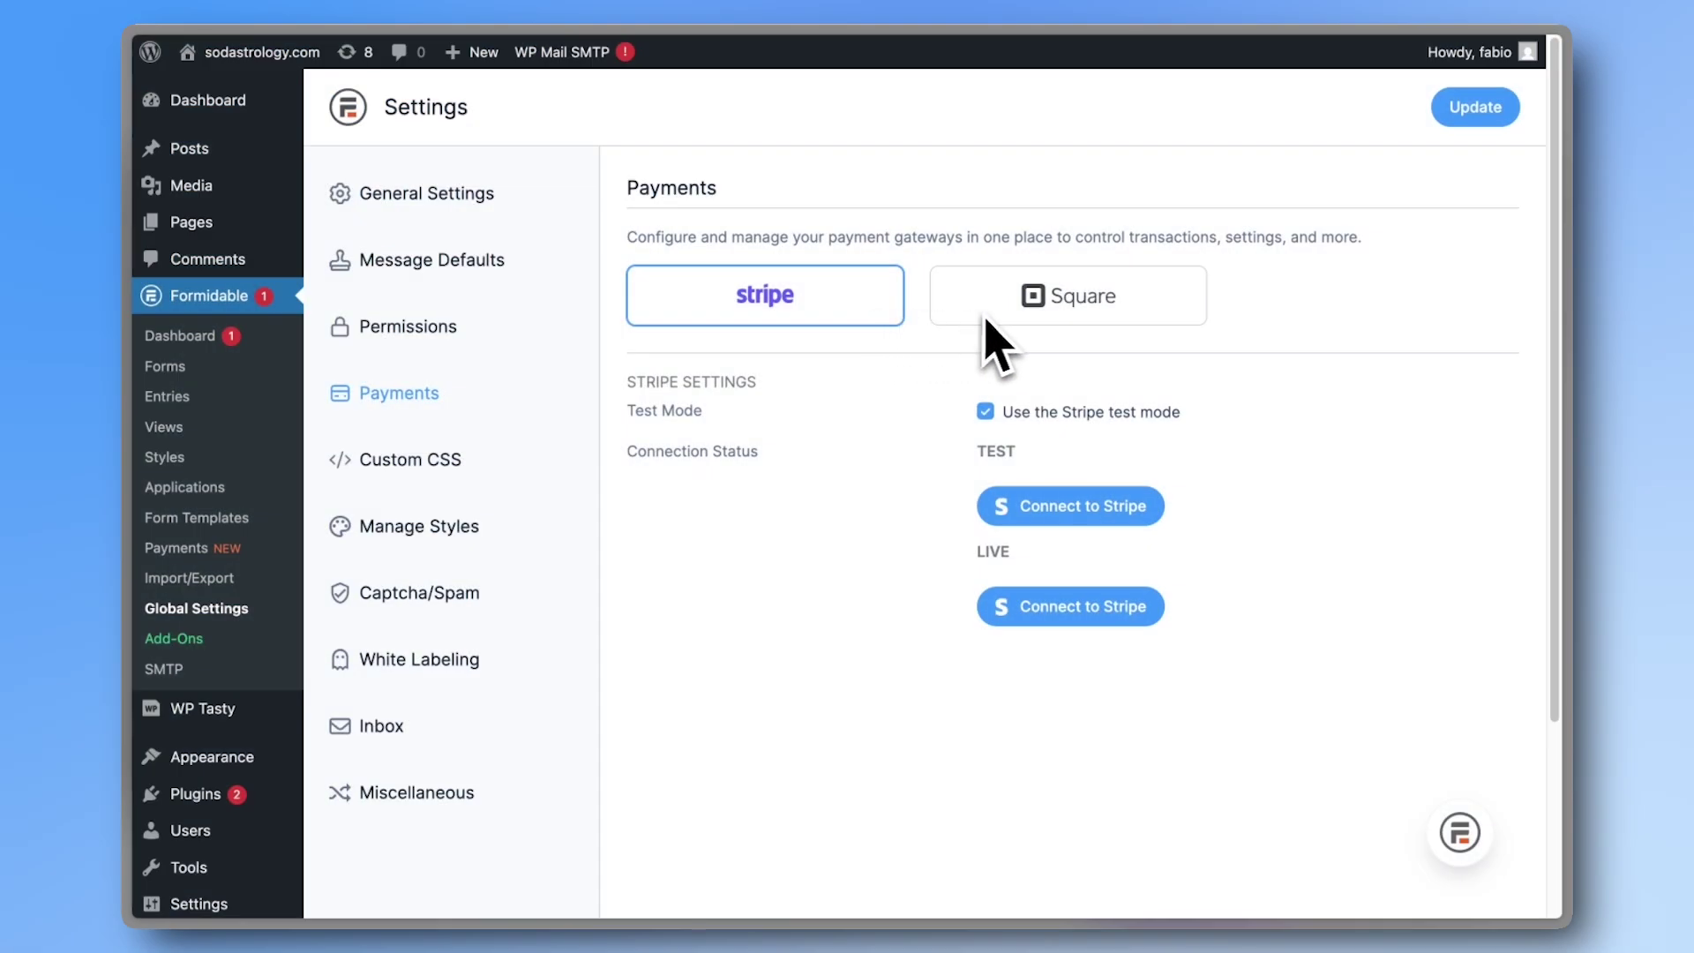
pyautogui.click(995, 344)
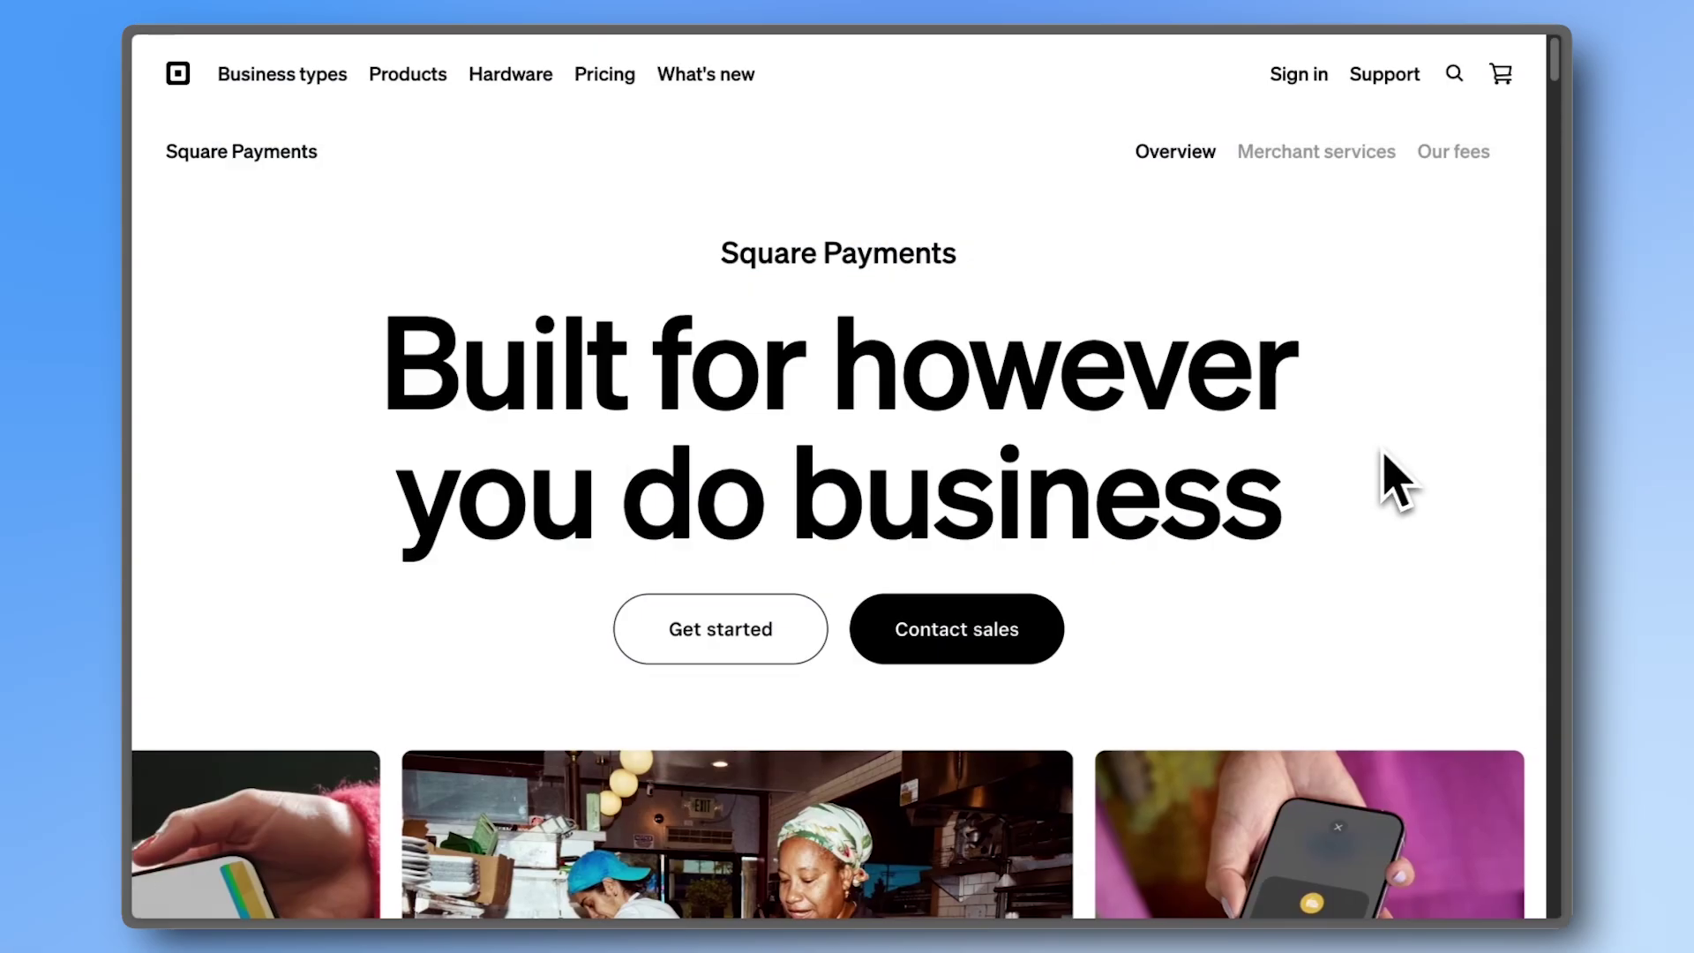
# - Browse Square's point-of-sale devices by scrolling the page and stepping through the device carousel
pyautogui.scroll(-5, 1385, 481)
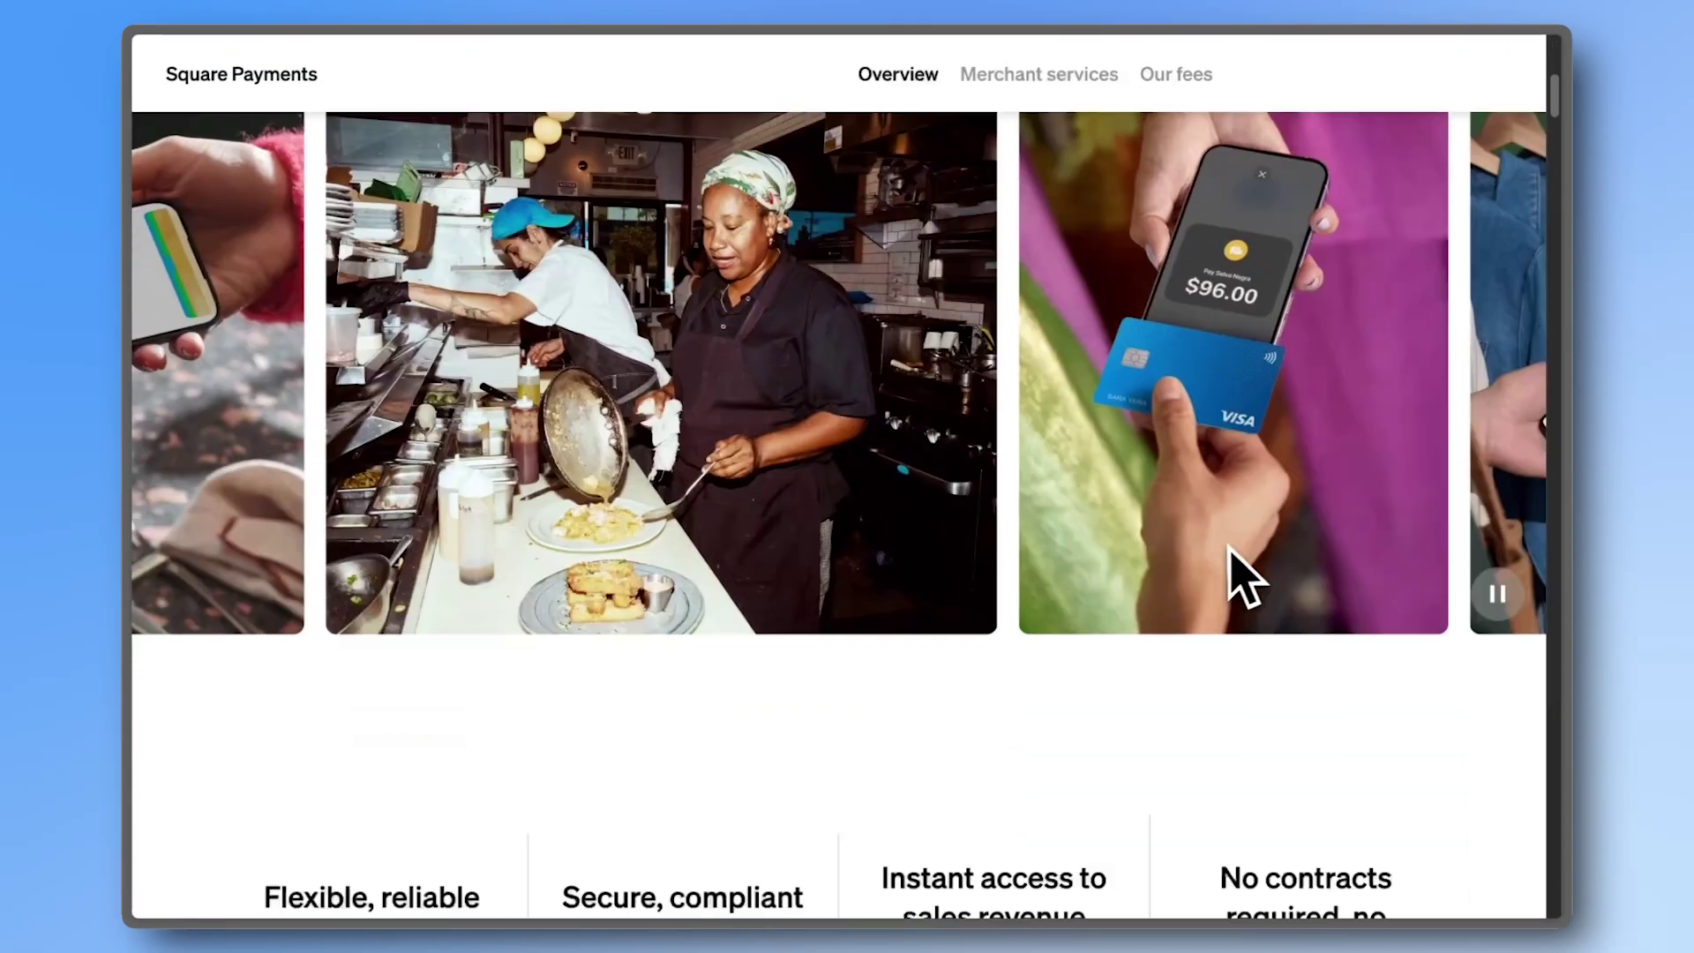
pyautogui.scroll(-10, 1244, 578)
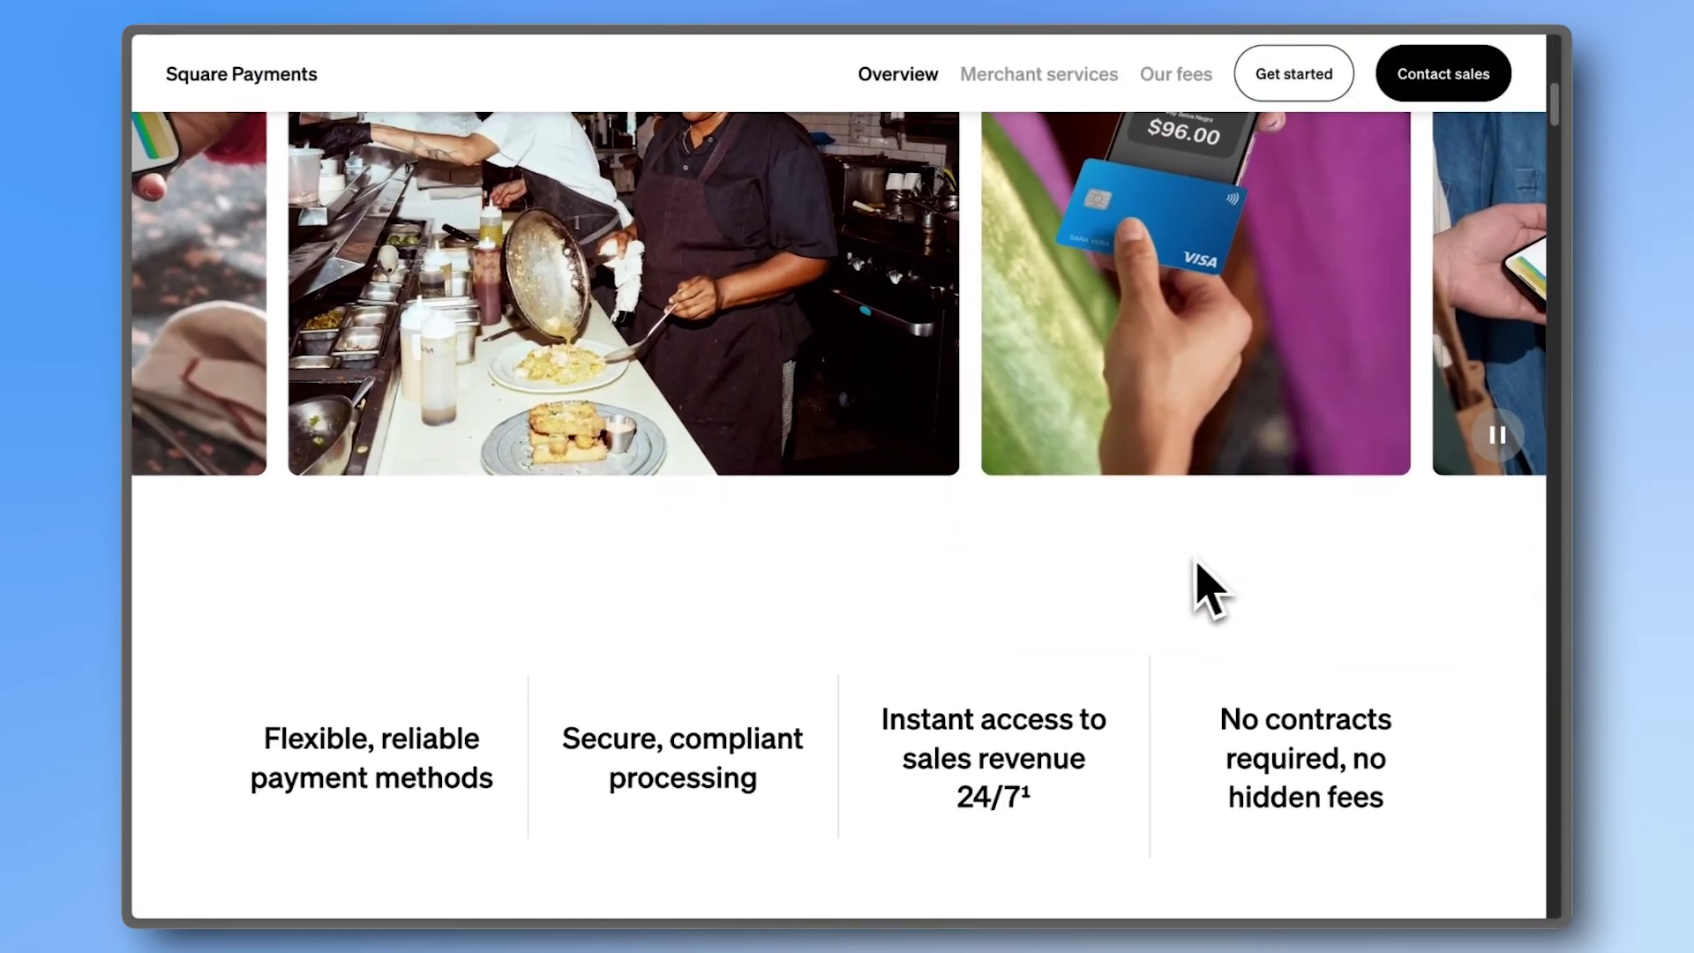
pyautogui.scroll(-15, 1179, 583)
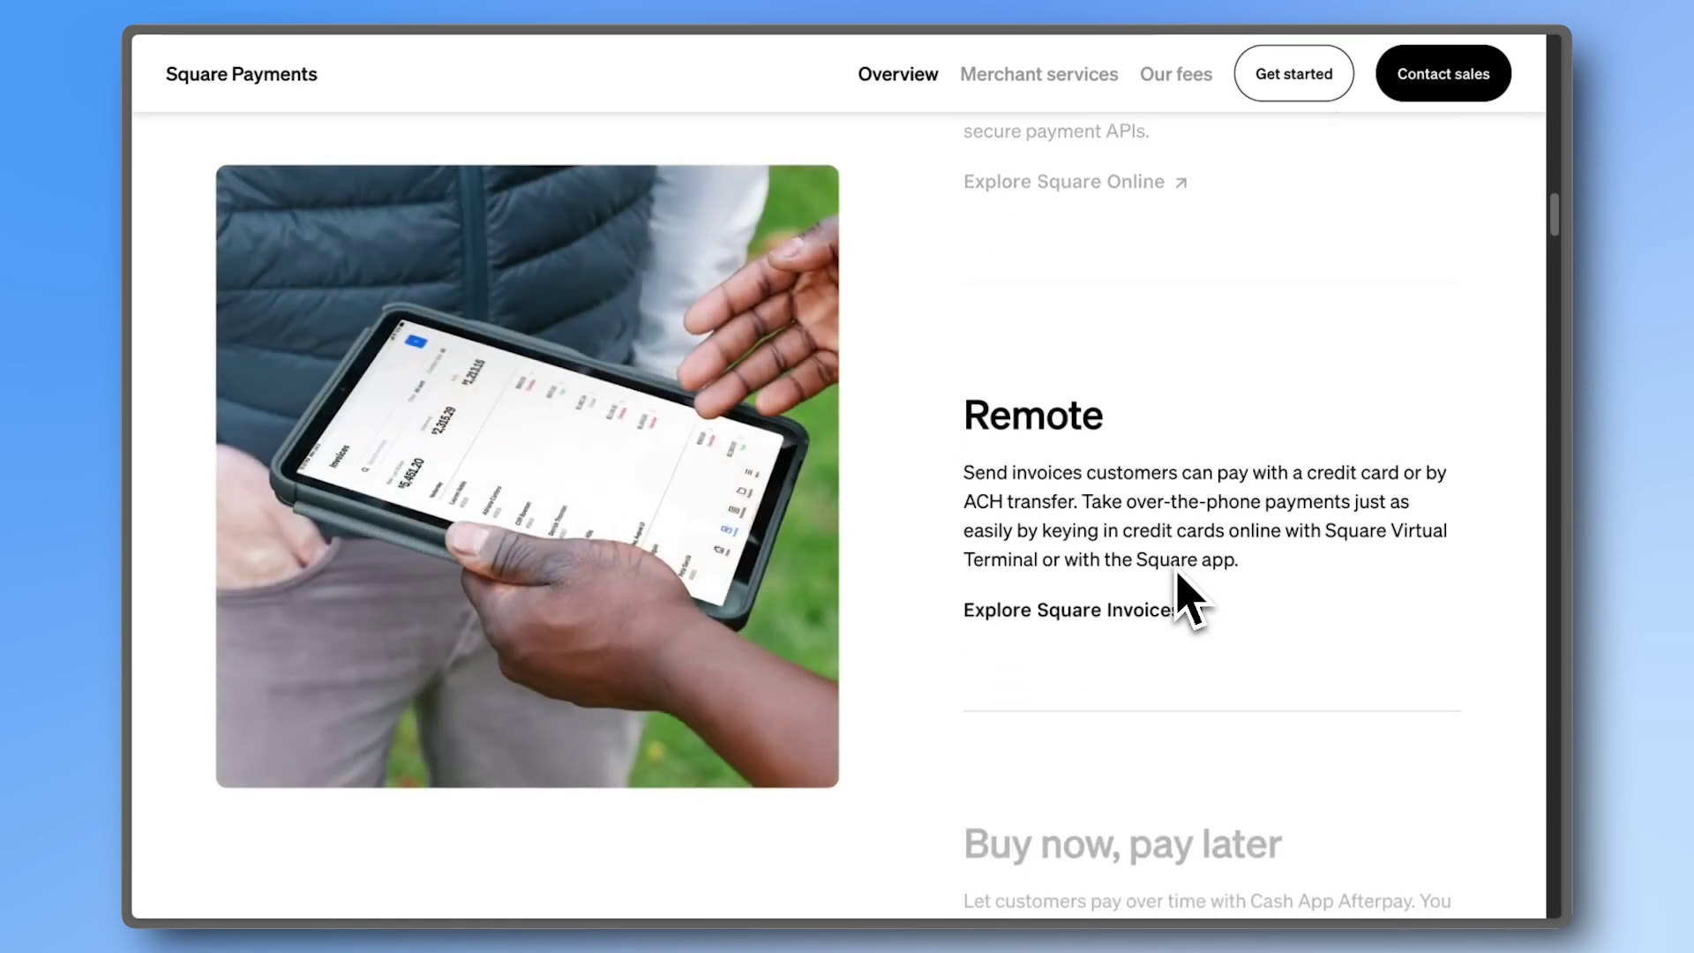
pyautogui.scroll(-3, 1174, 565)
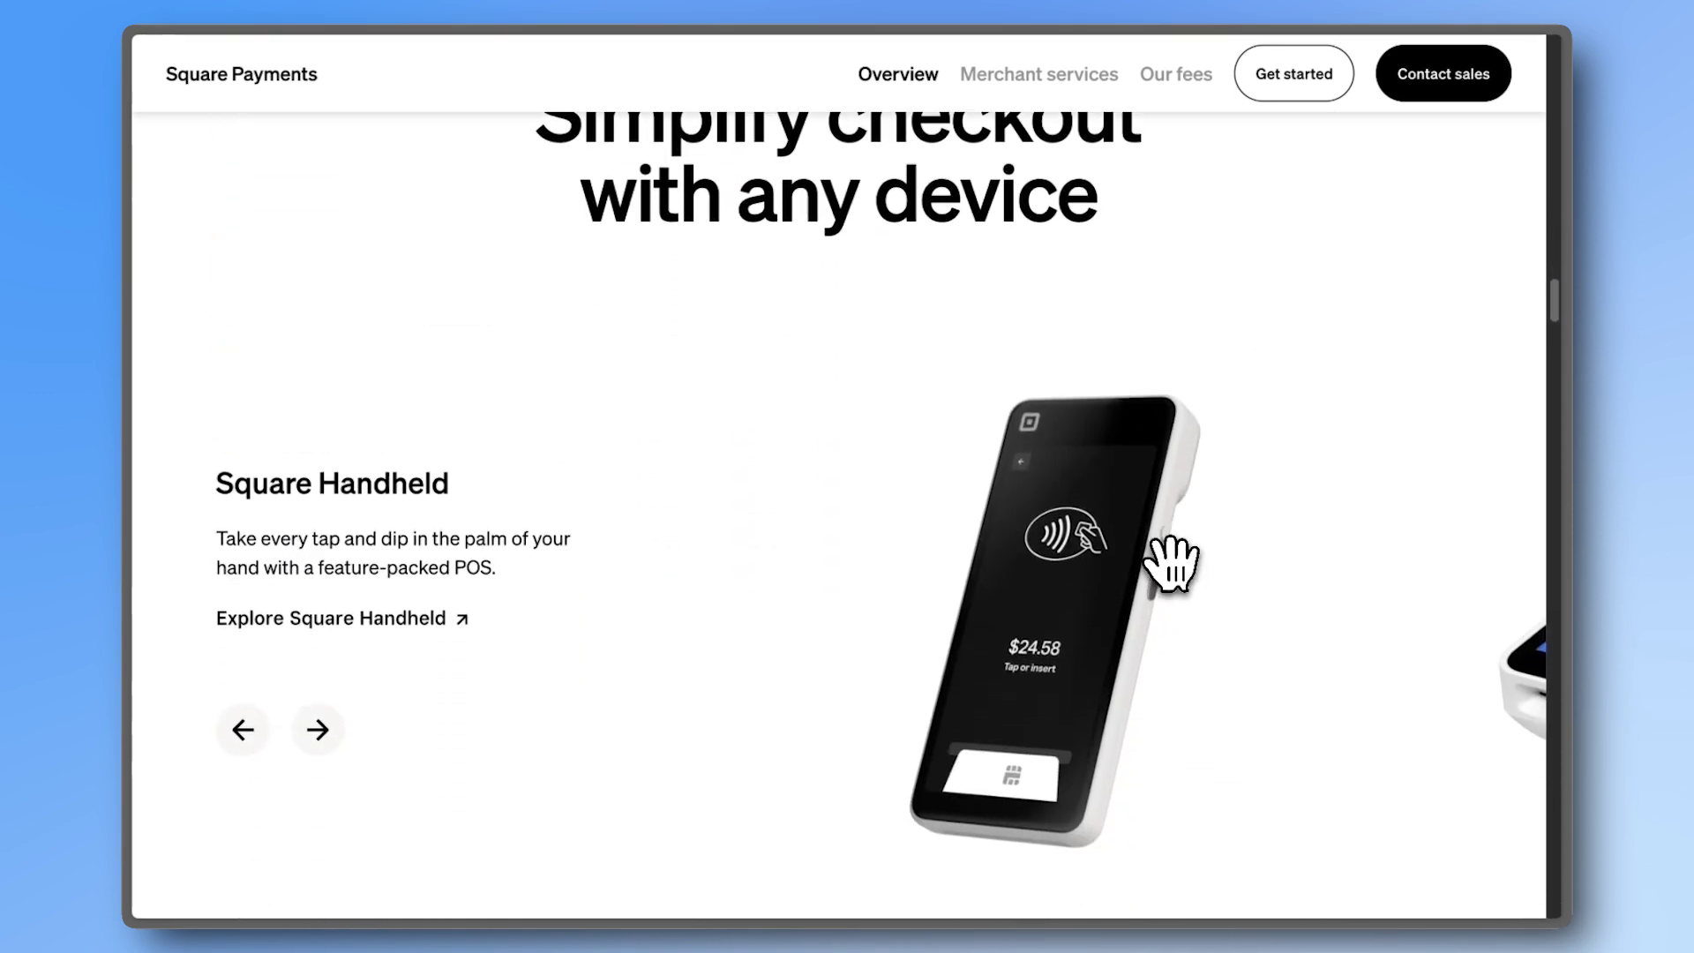
pyautogui.moveTo(1041, 681); pyautogui.dragTo(495, 636)
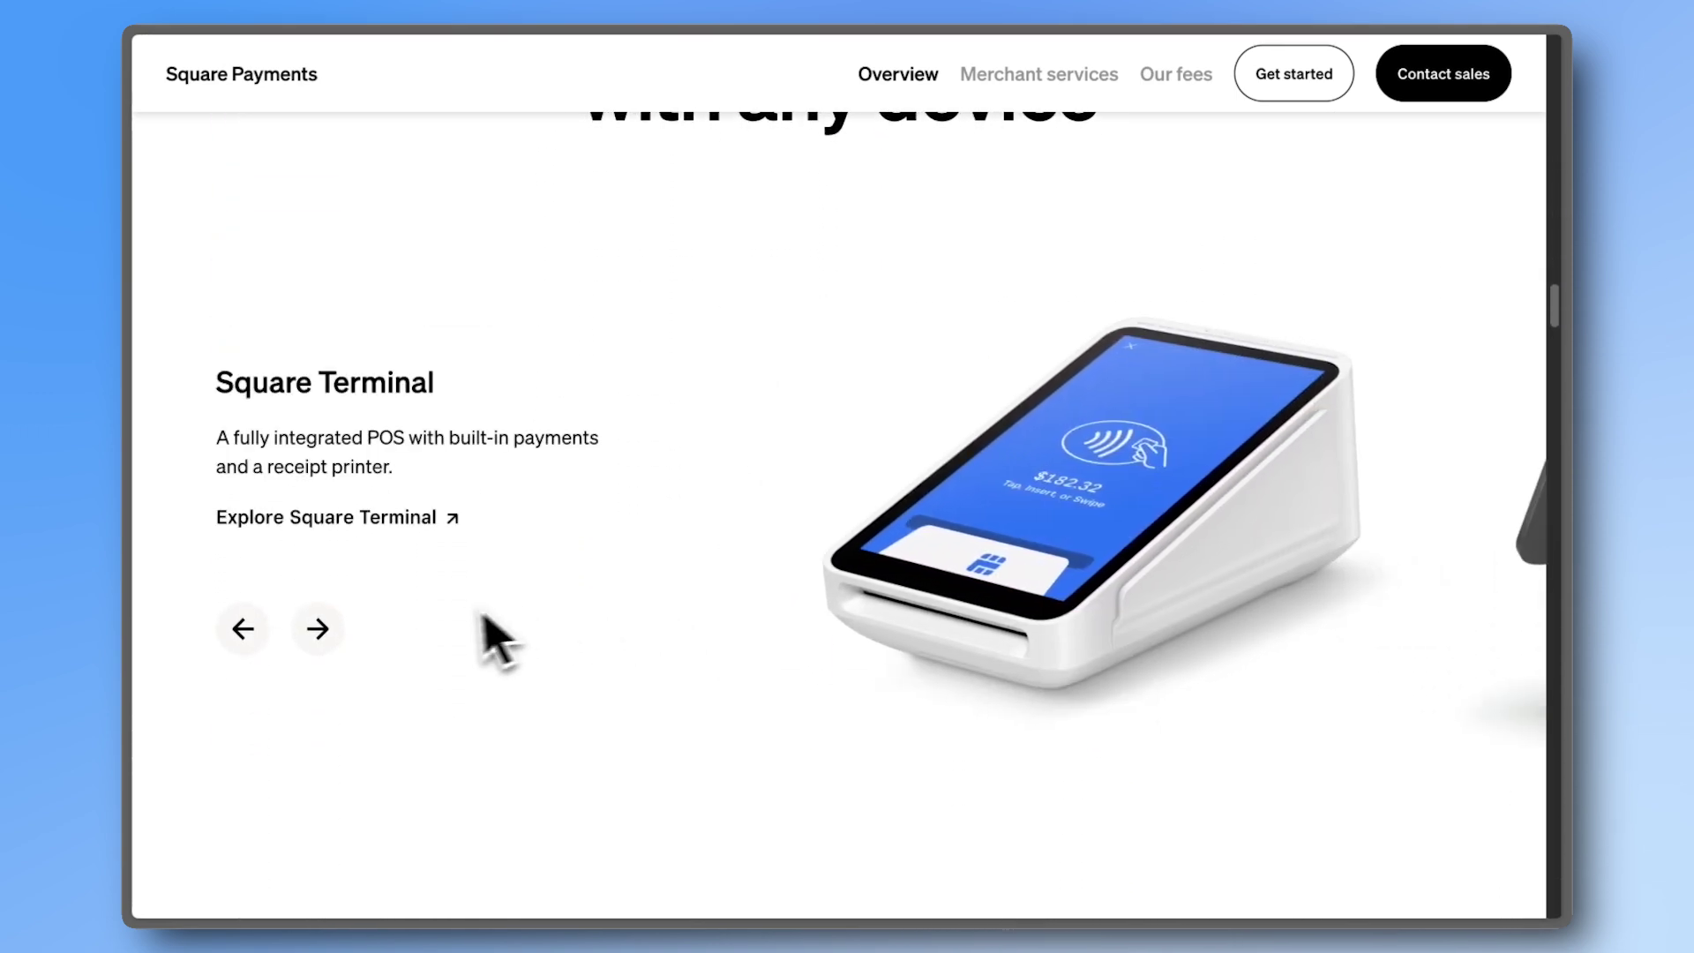
pyautogui.click(320, 629)
pyautogui.click(321, 630)
pyautogui.click(320, 630)
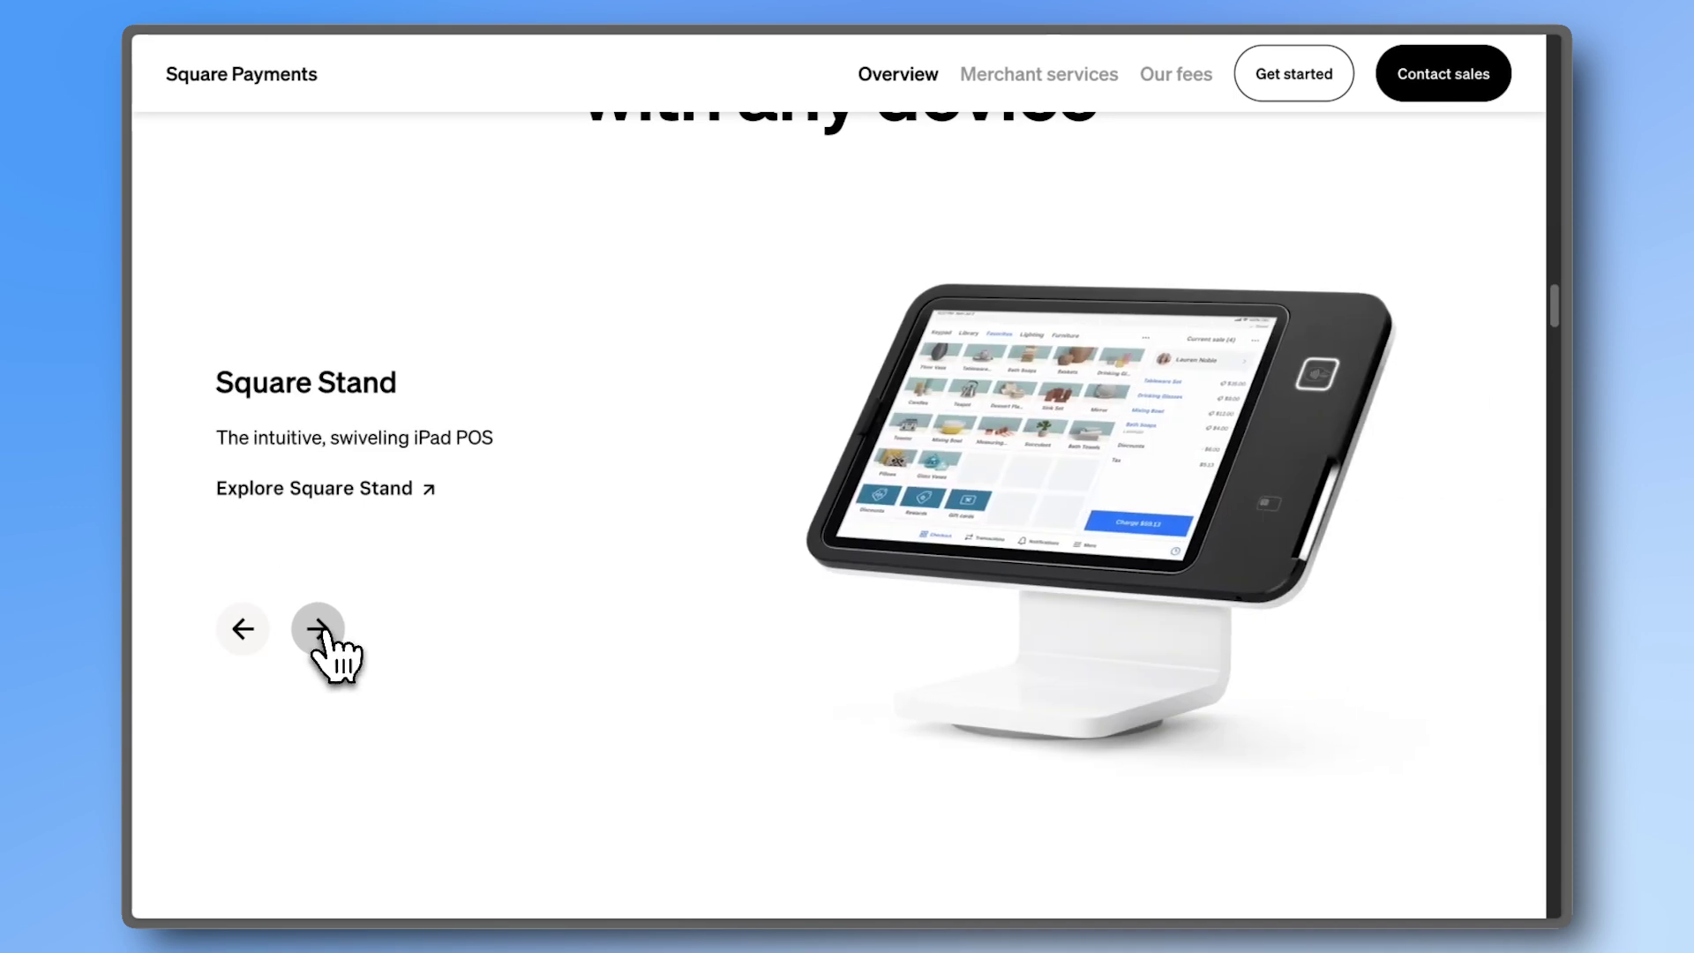
pyautogui.click(320, 629)
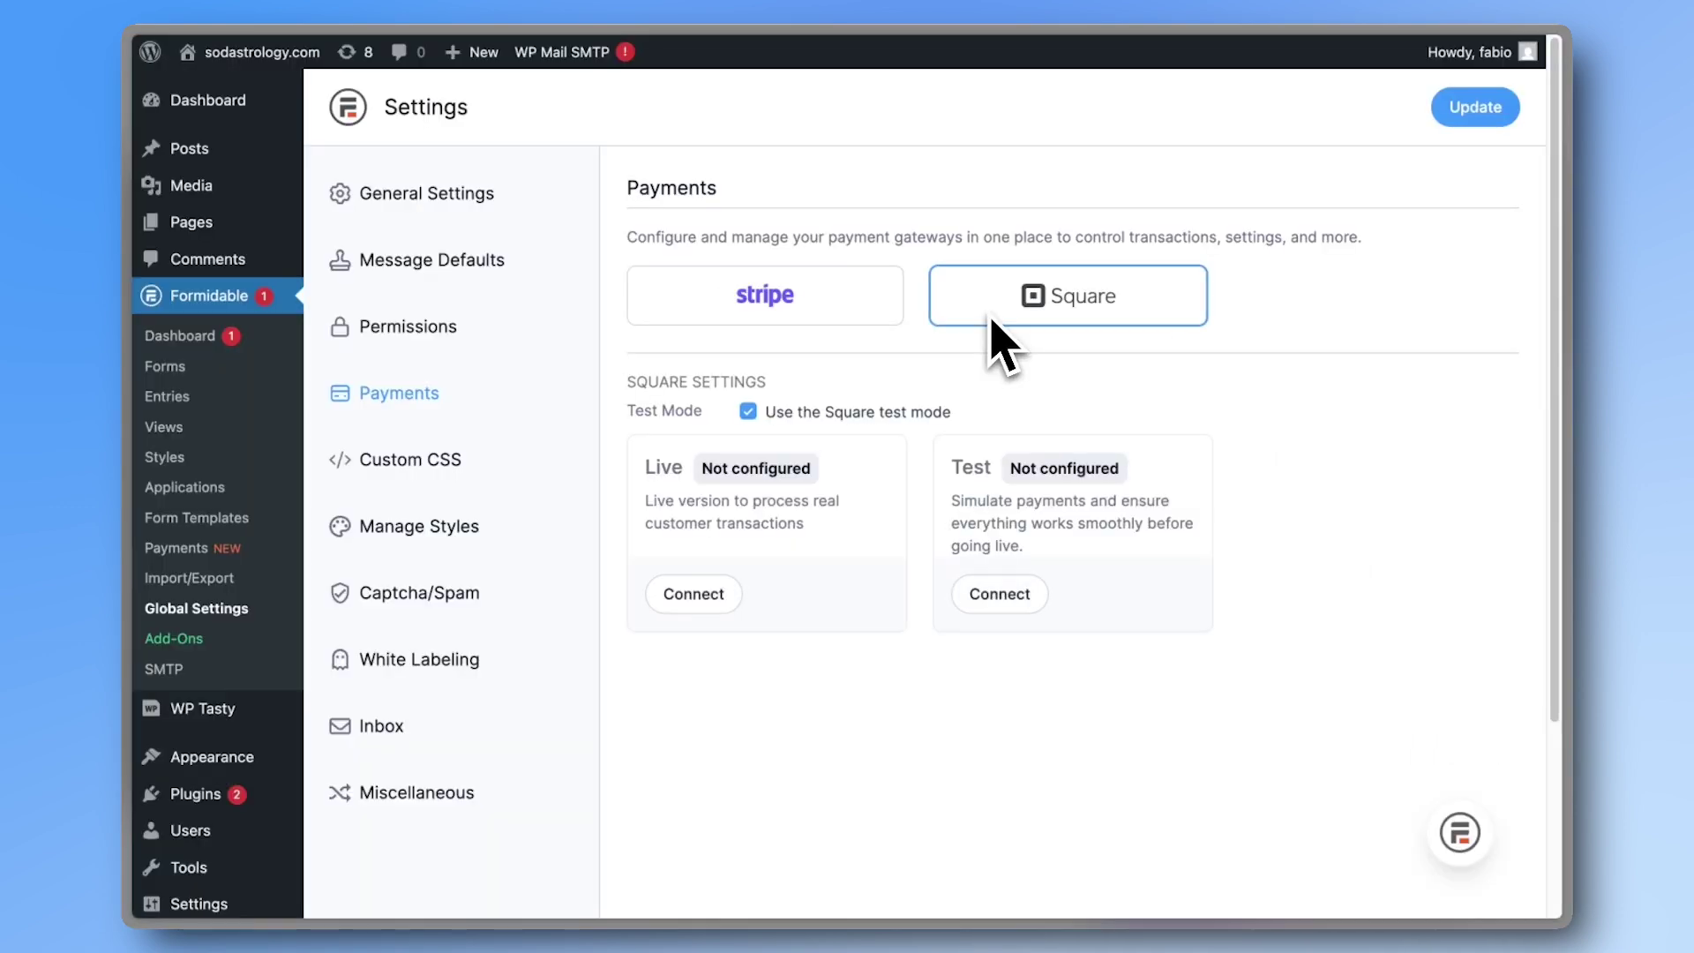
# - Start the Square test-mode connection and open Square's signup and sandbox test accounts pages
pyautogui.click(978, 597)
pyautogui.click(663, 465)
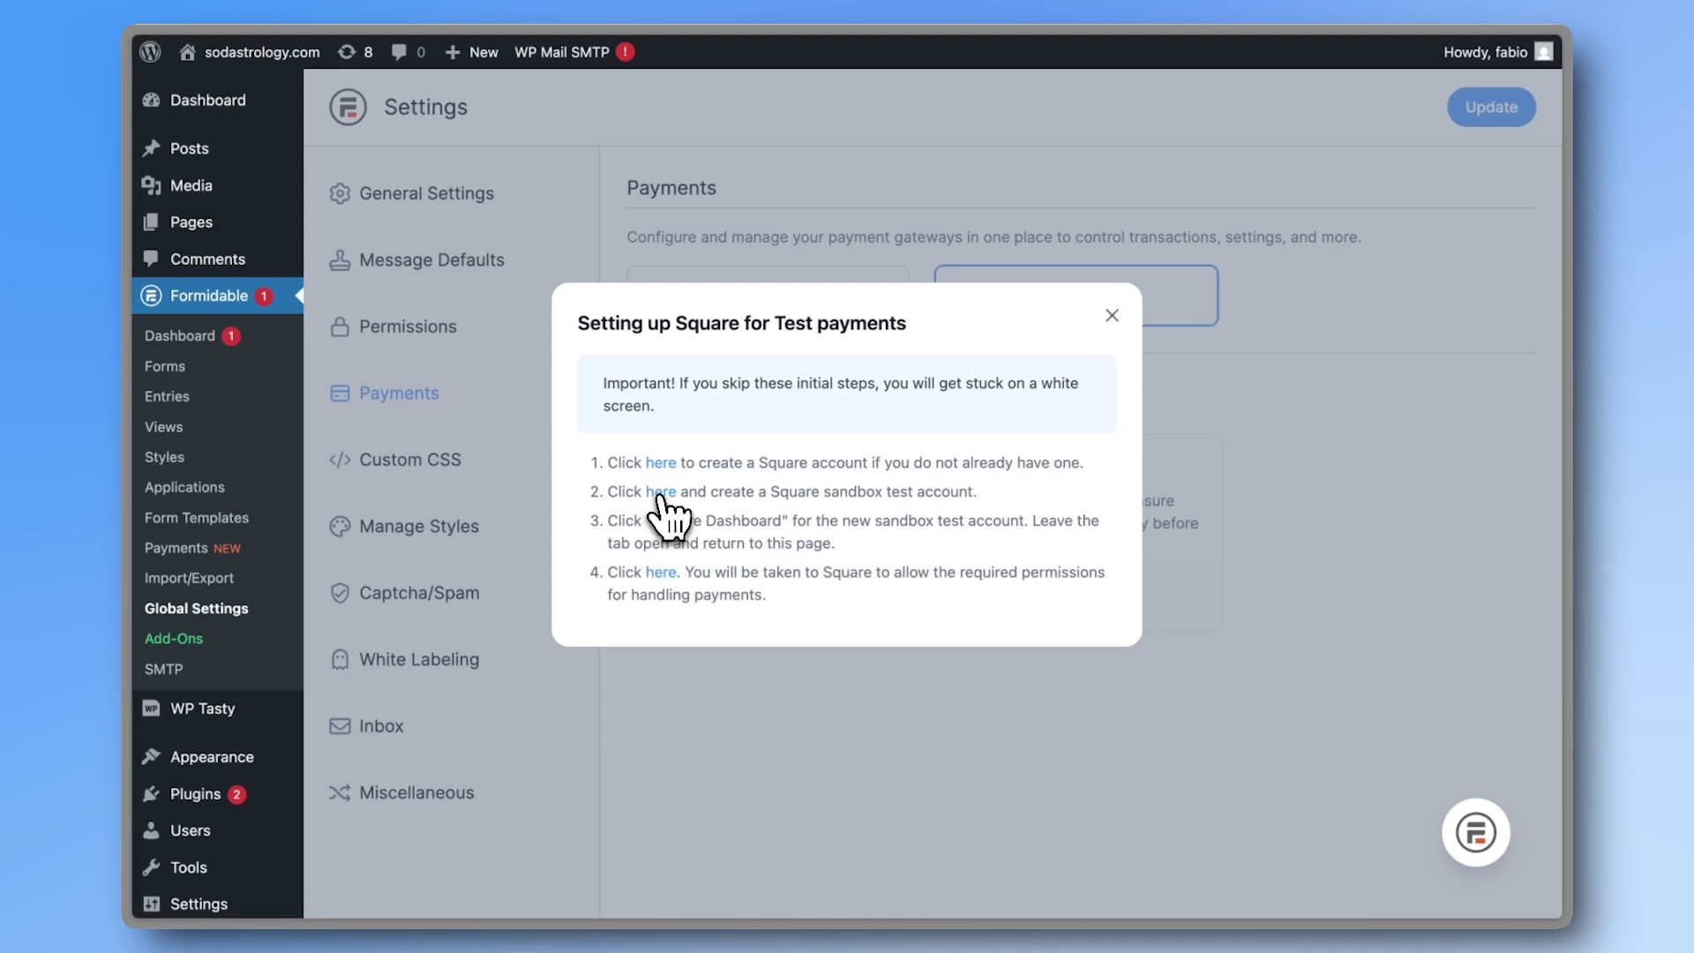
pyautogui.click(660, 492)
# - Create a USA sandbox test account named 'formidable' and open its Square Dashboard
pyautogui.click(671, 632)
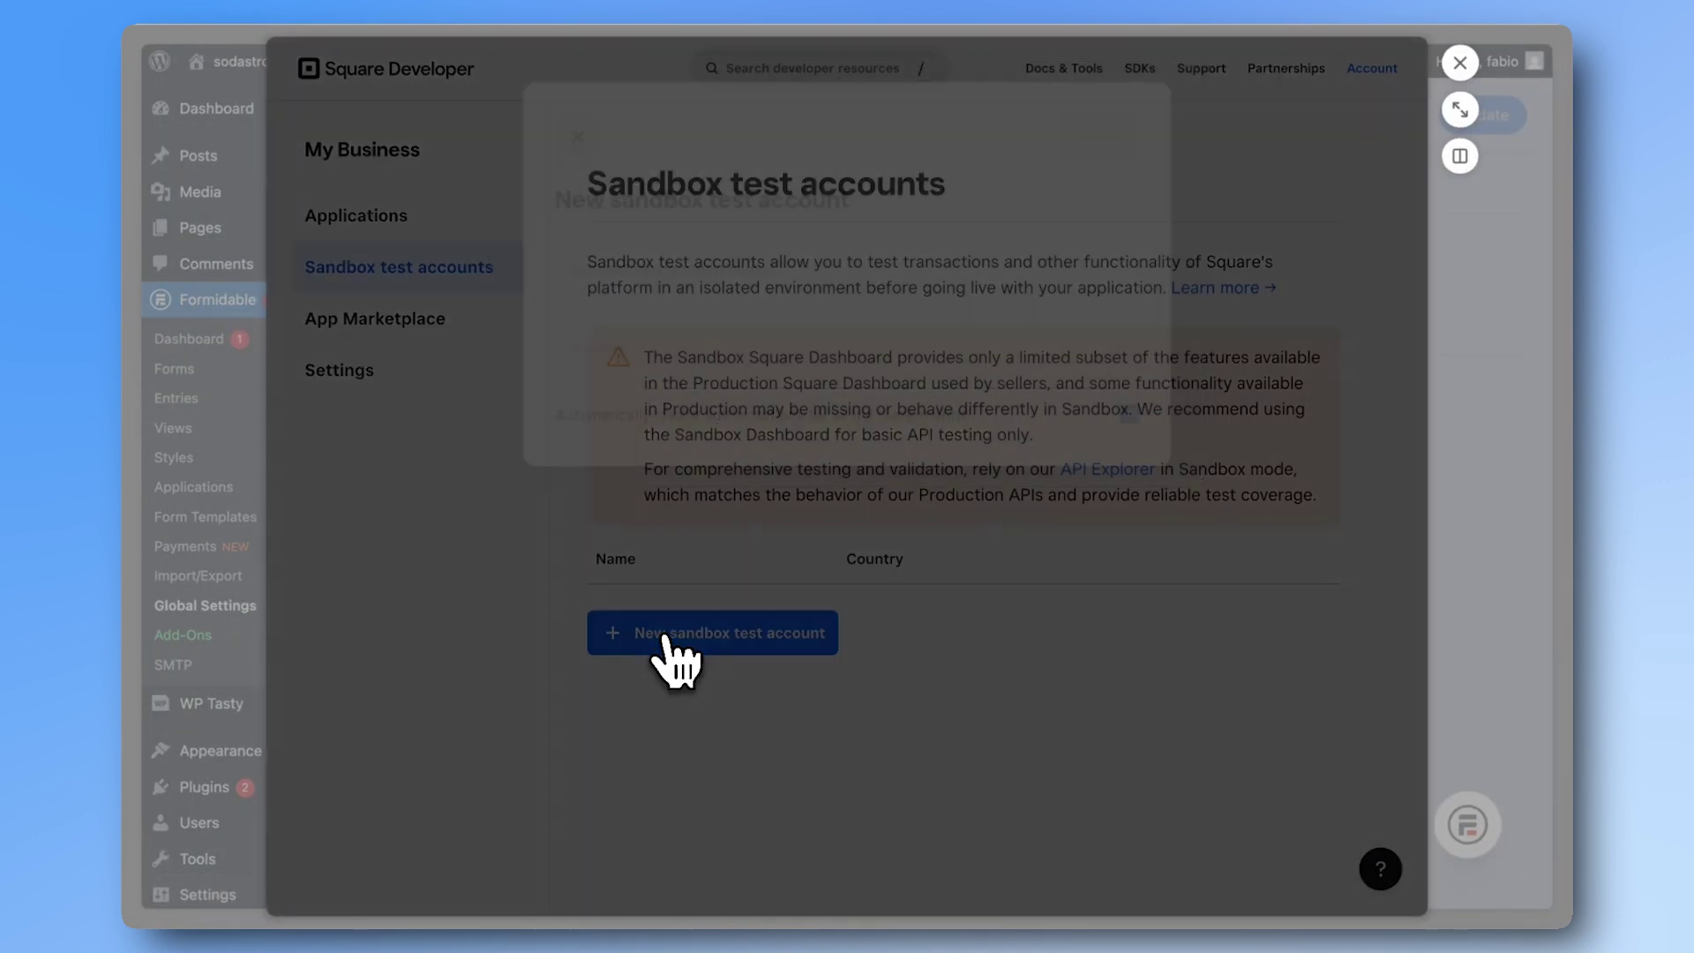
pyautogui.click(677, 291)
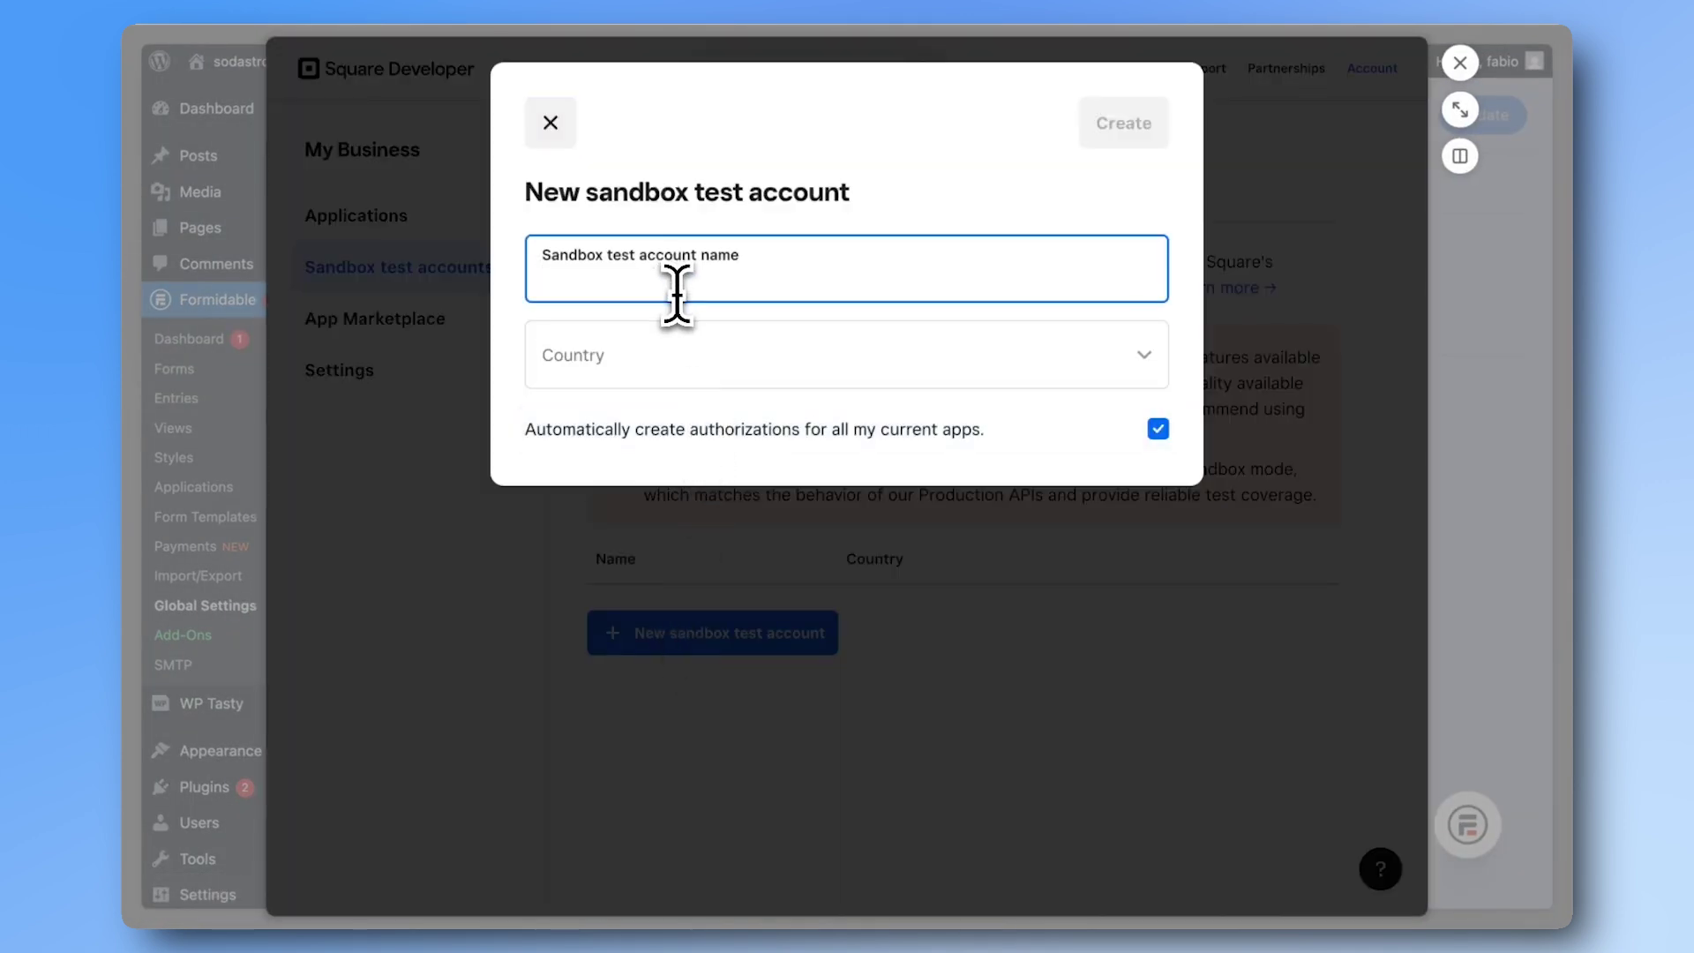
pyautogui.click(681, 357)
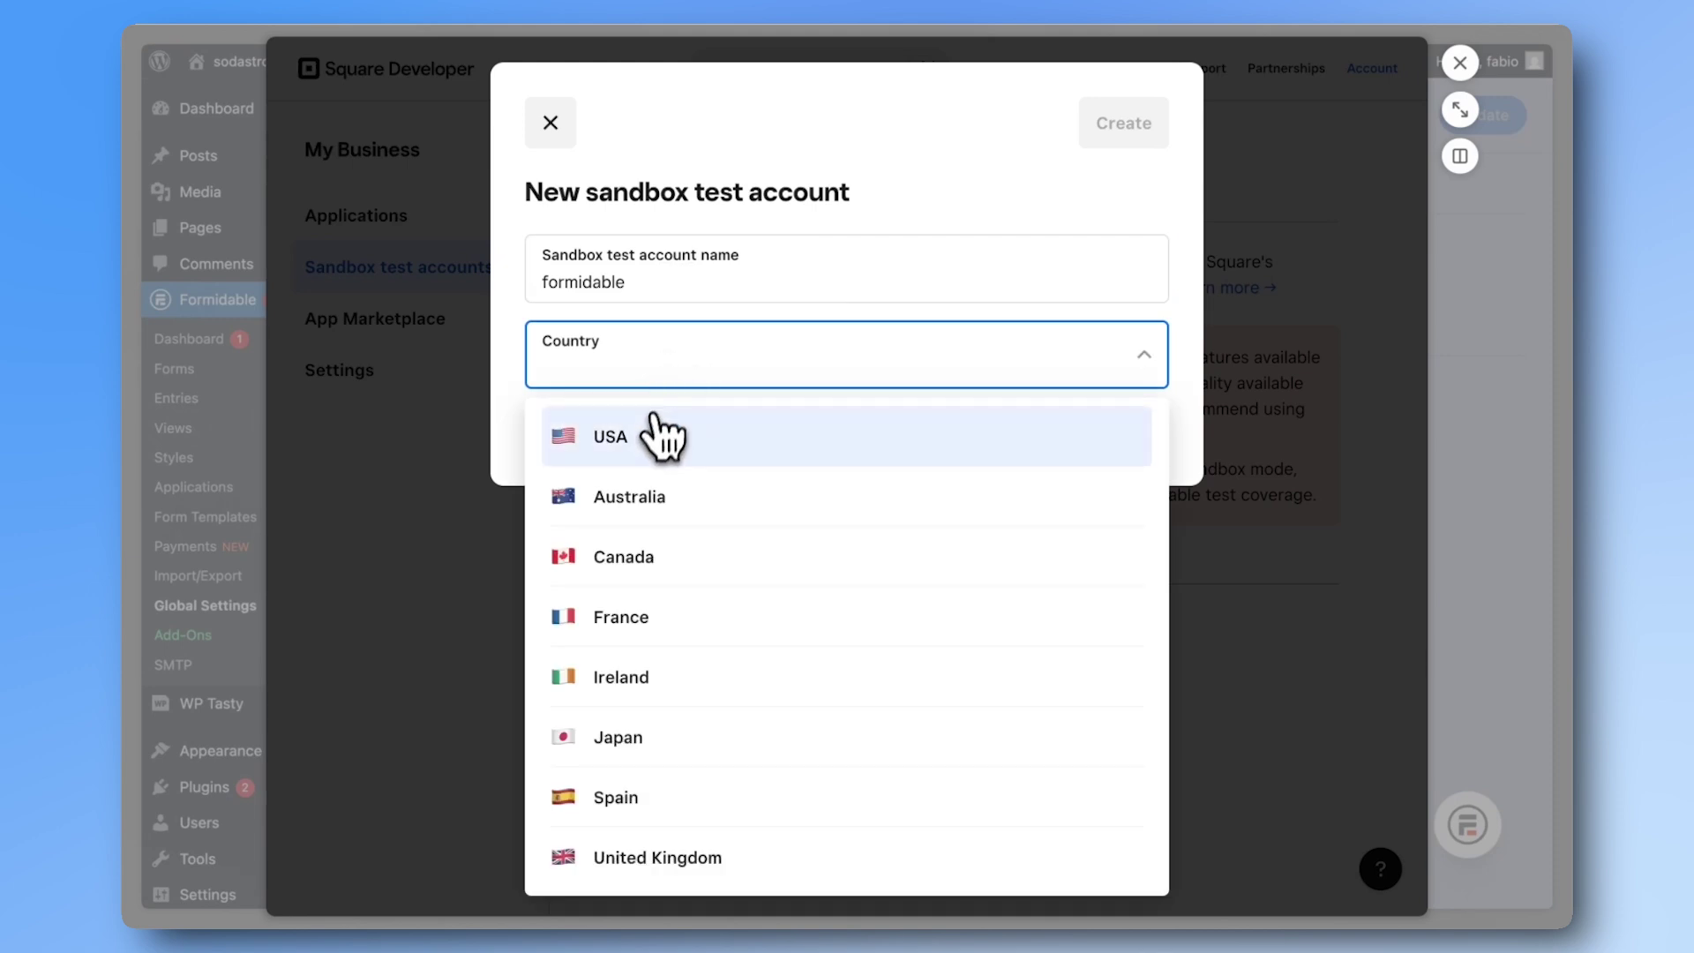
pyautogui.click(660, 435)
pyautogui.click(1155, 138)
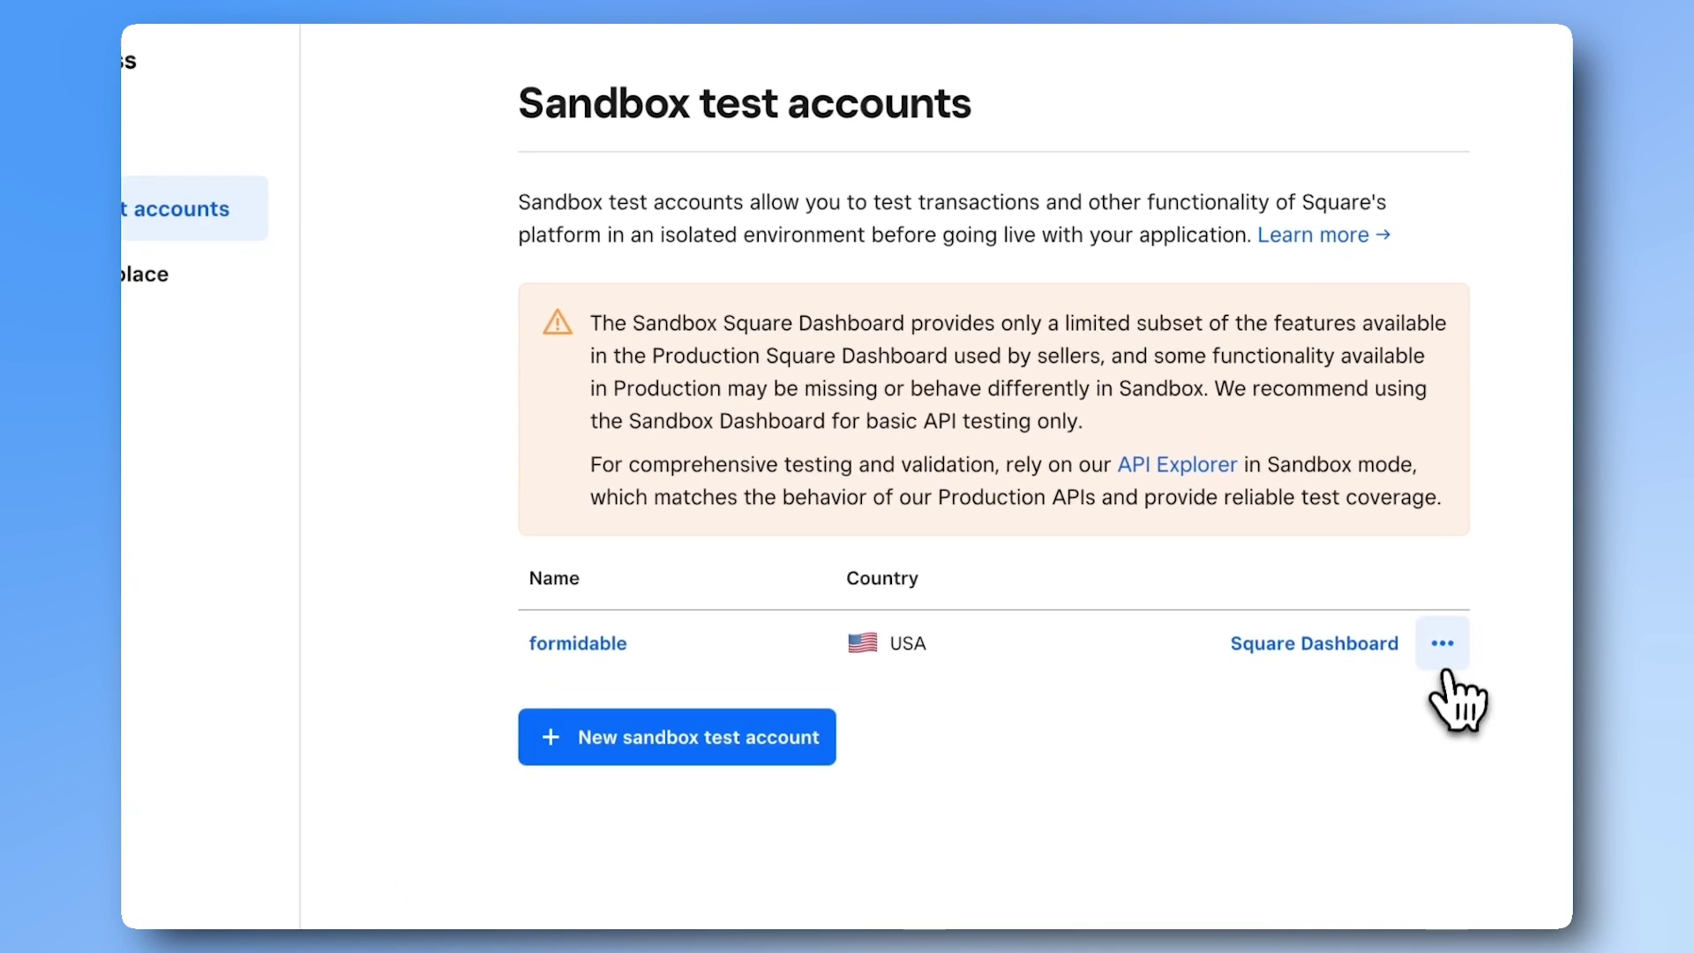
pyautogui.click(1435, 639)
pyautogui.click(1447, 696)
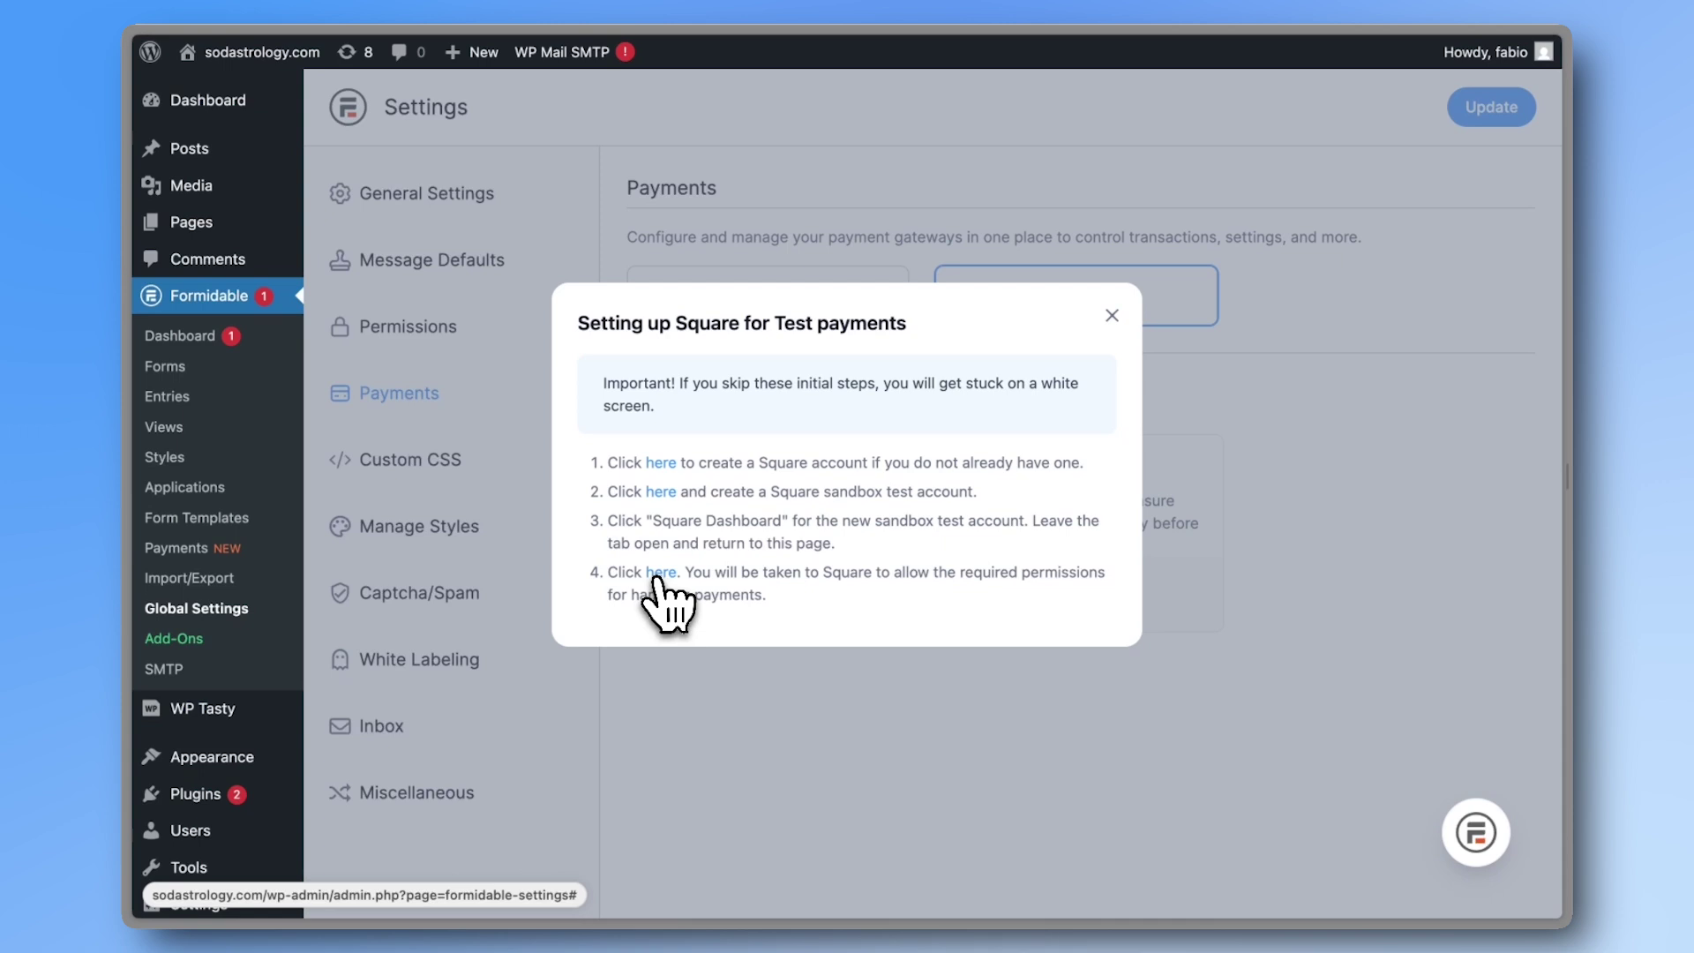
# - Allow the sandbox app's requested Square permissions so Square test mode shows Connected
pyautogui.click(660, 573)
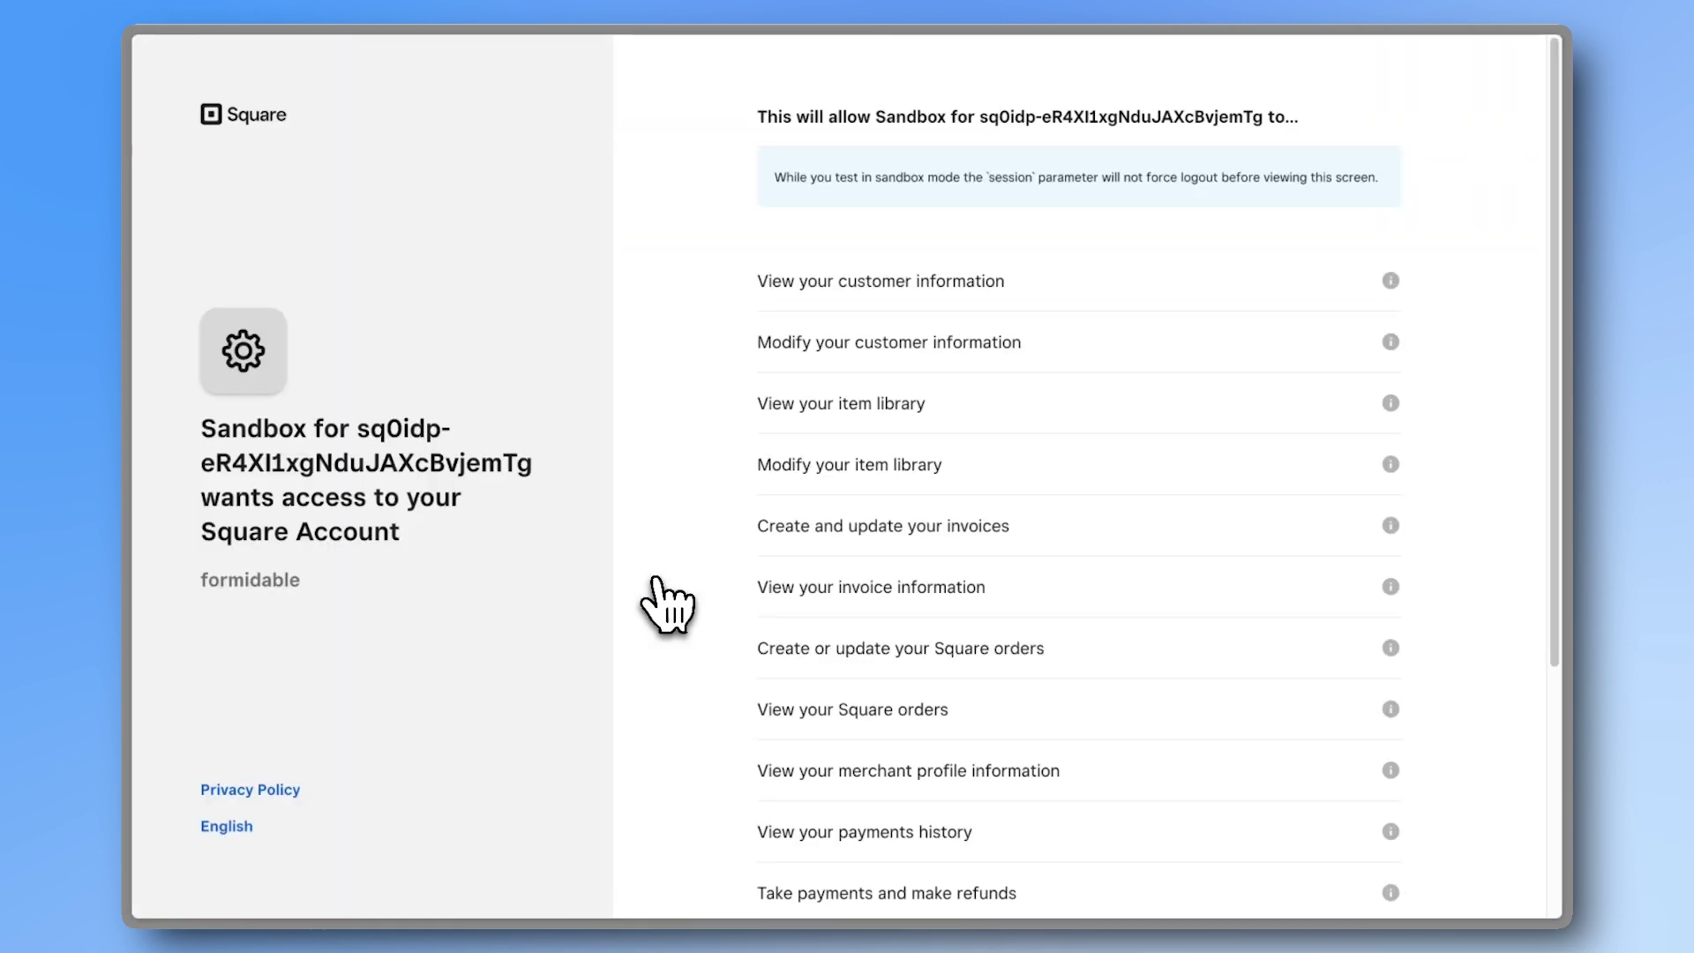
pyautogui.scroll(-5, 662, 583)
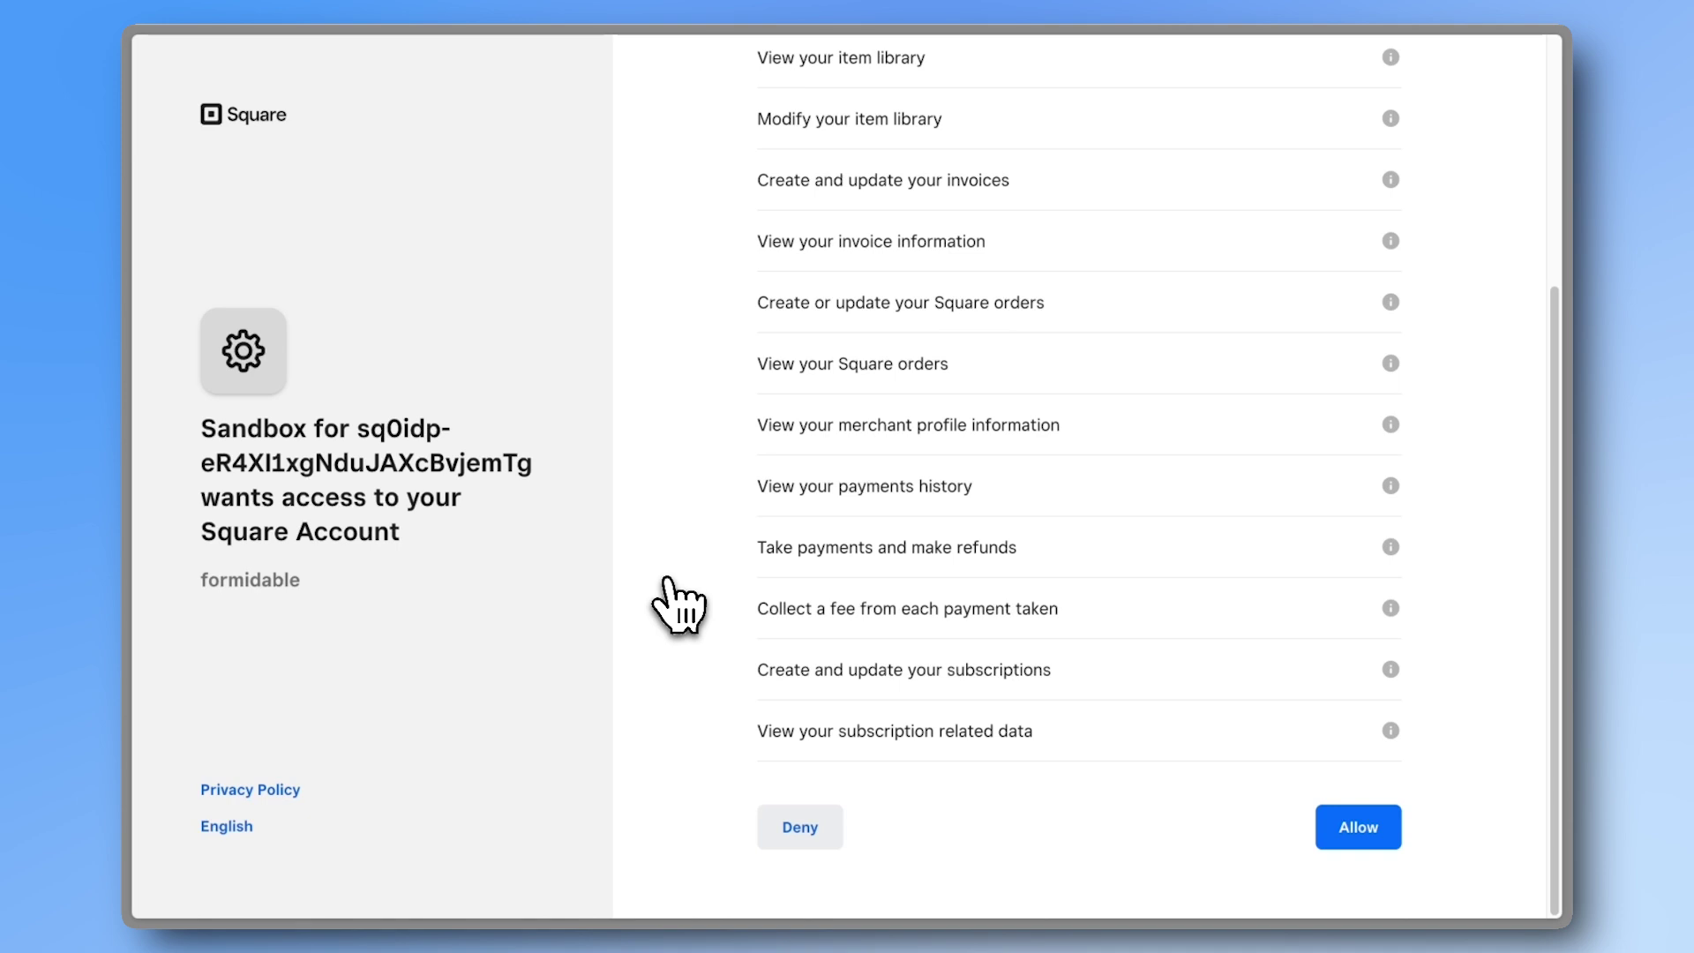
pyautogui.scroll(5, 668, 600)
pyautogui.scroll(-5, 668, 600)
pyautogui.click(1359, 843)
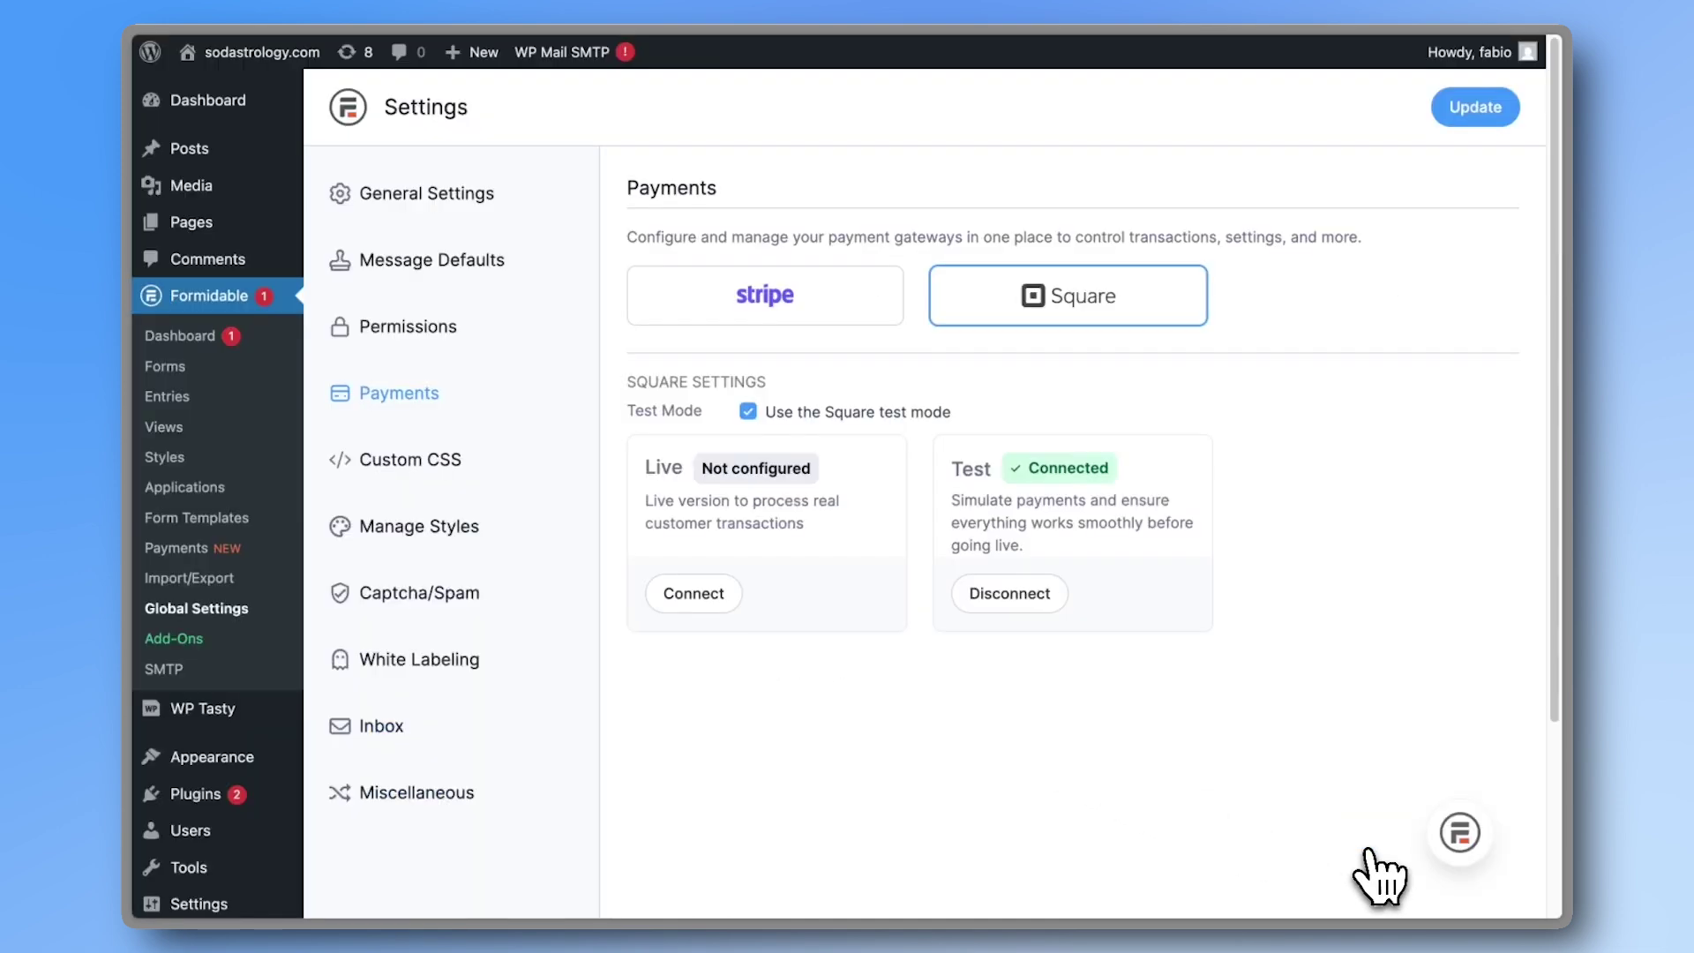
# - Connect the existing Formidableforms Stripe account to Formidable Forms as the live Stripe connection
pyautogui.click(832, 313)
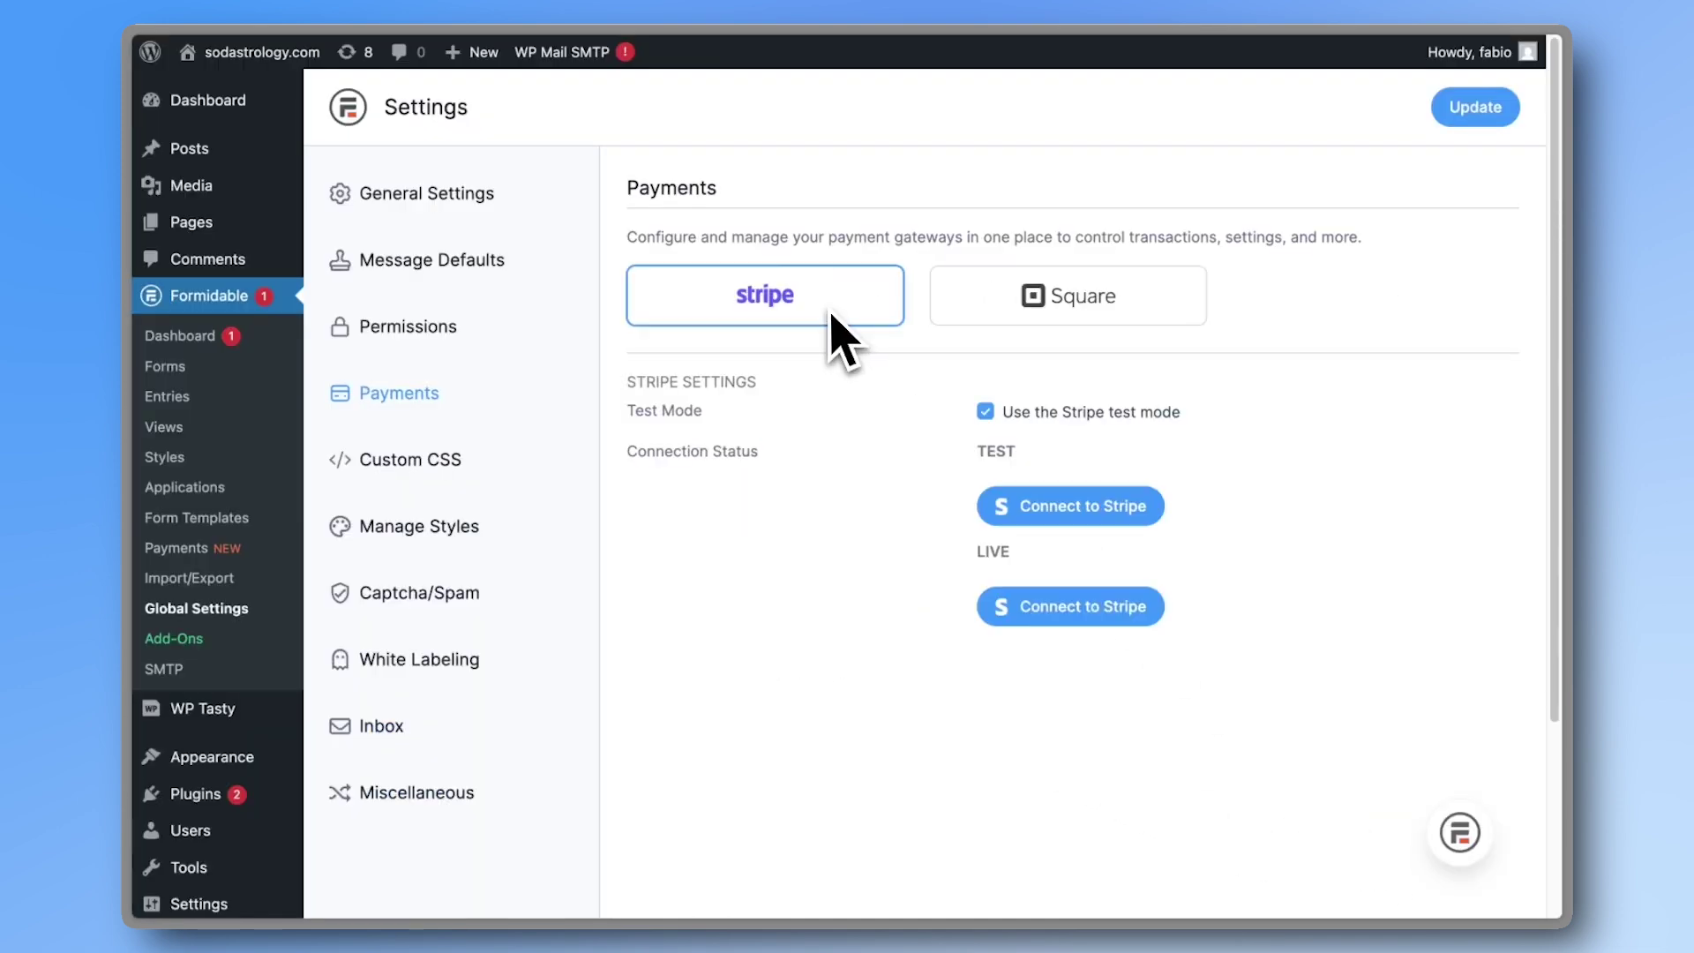
pyautogui.click(1014, 617)
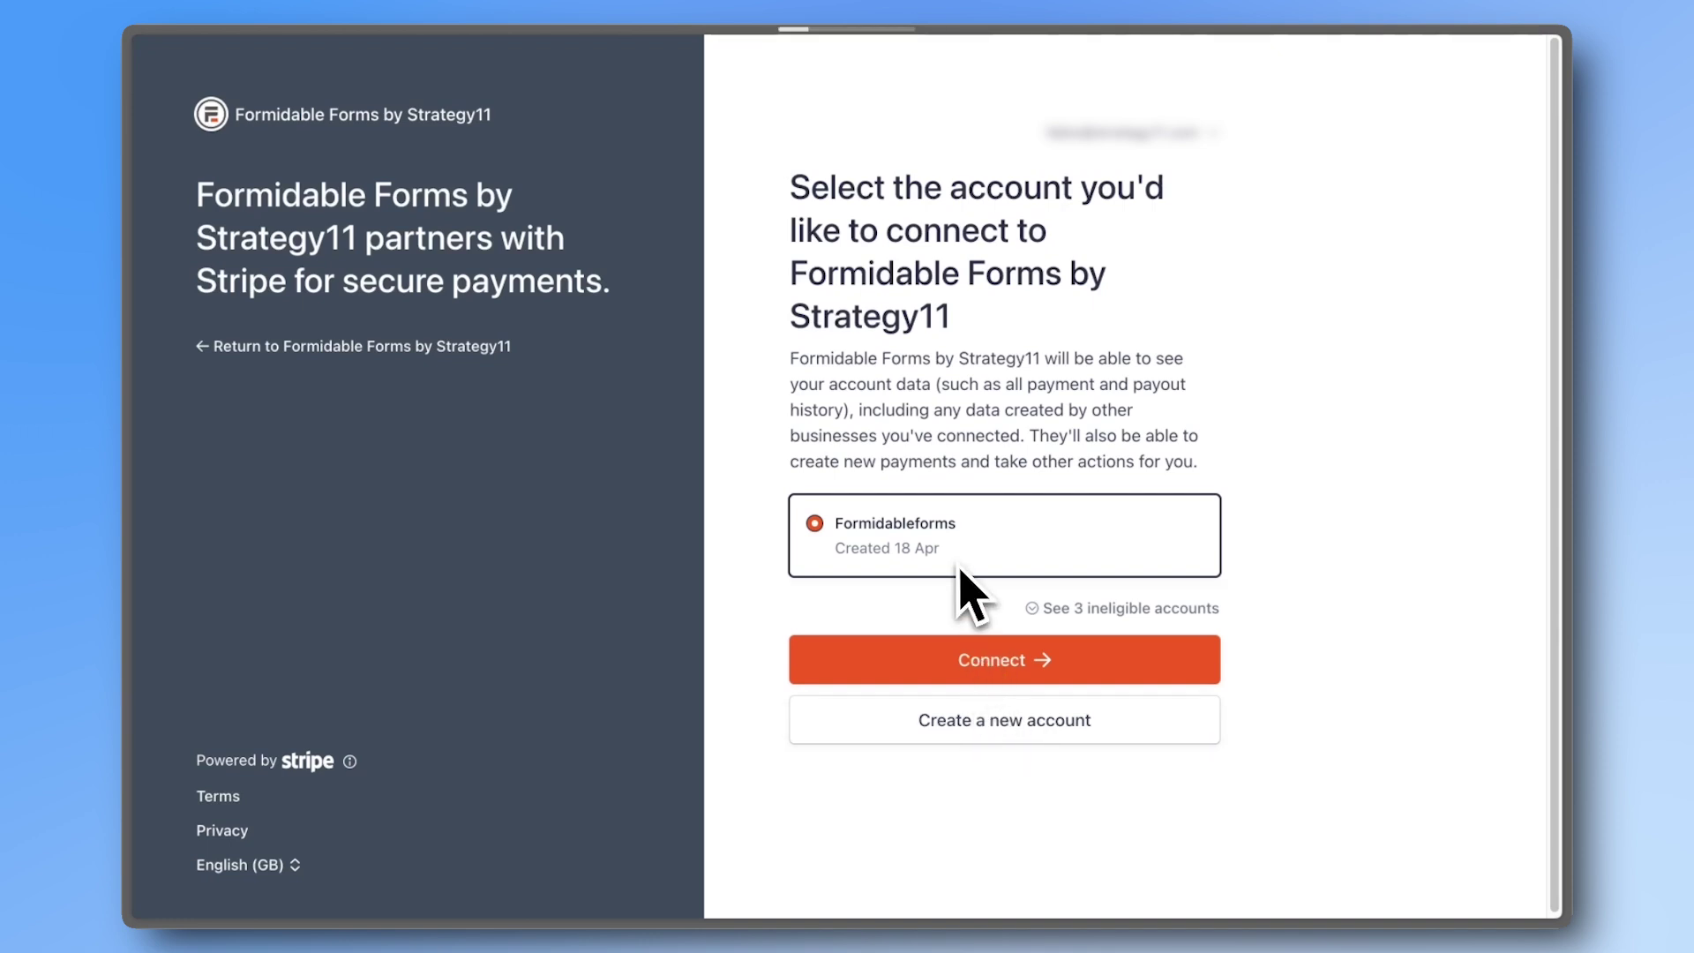
pyautogui.click(962, 666)
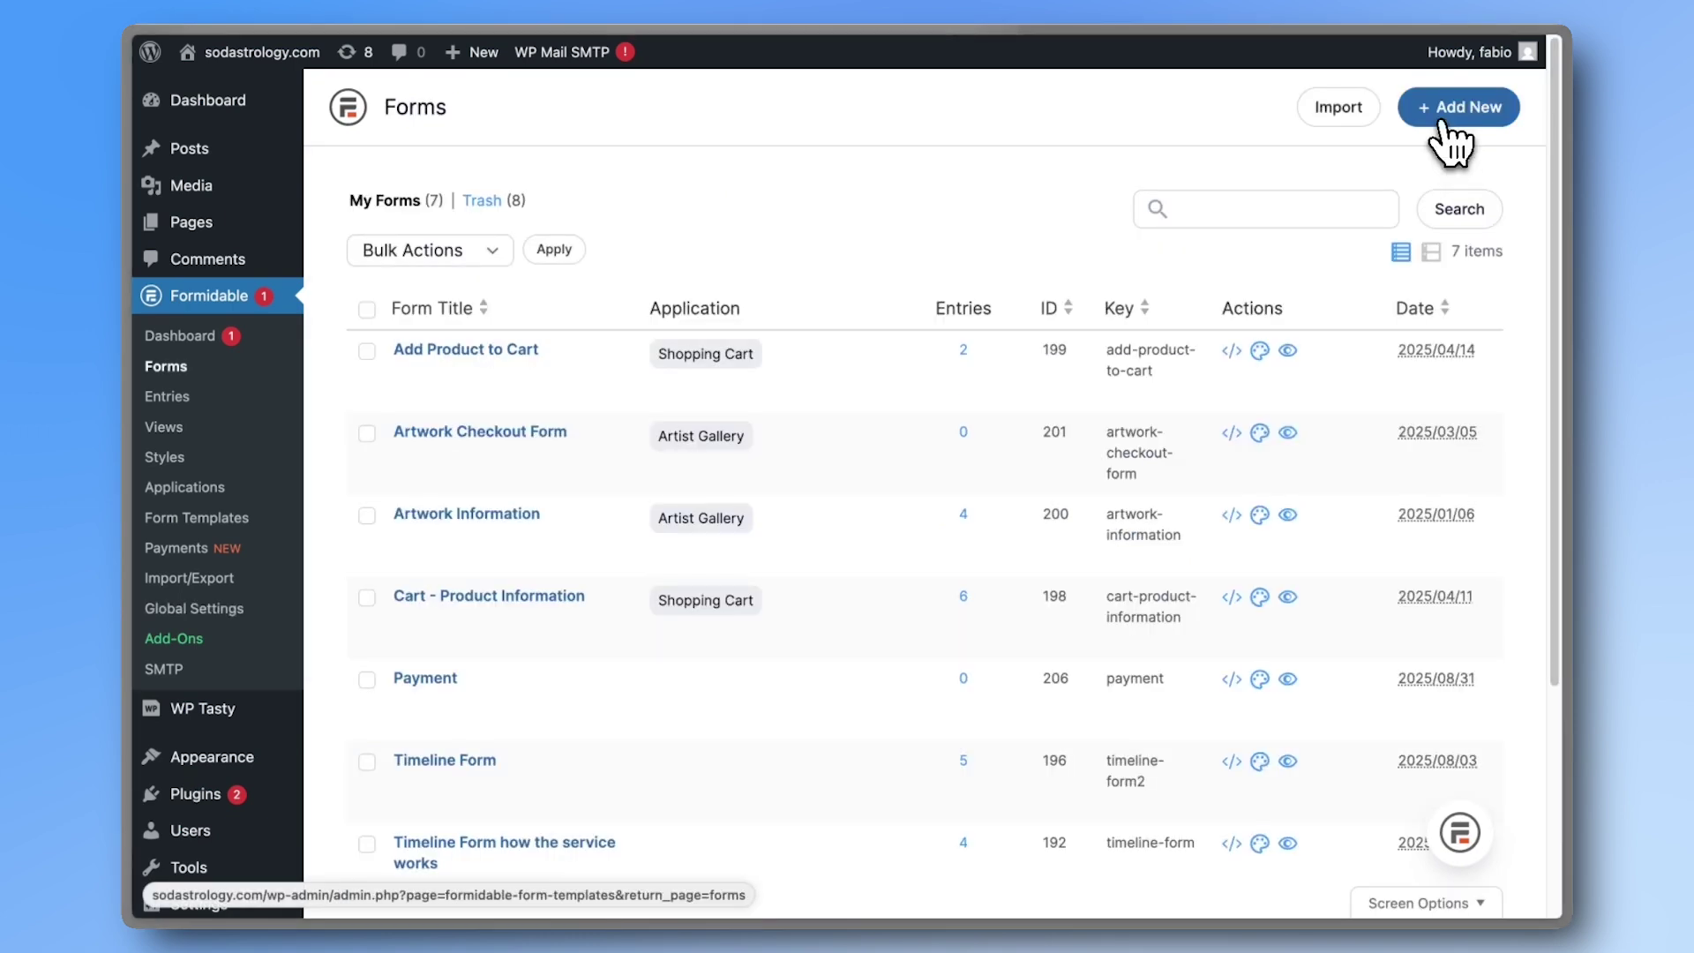
# - Create a blank form with a Number field followed by a Payment field
pyautogui.click(1451, 147)
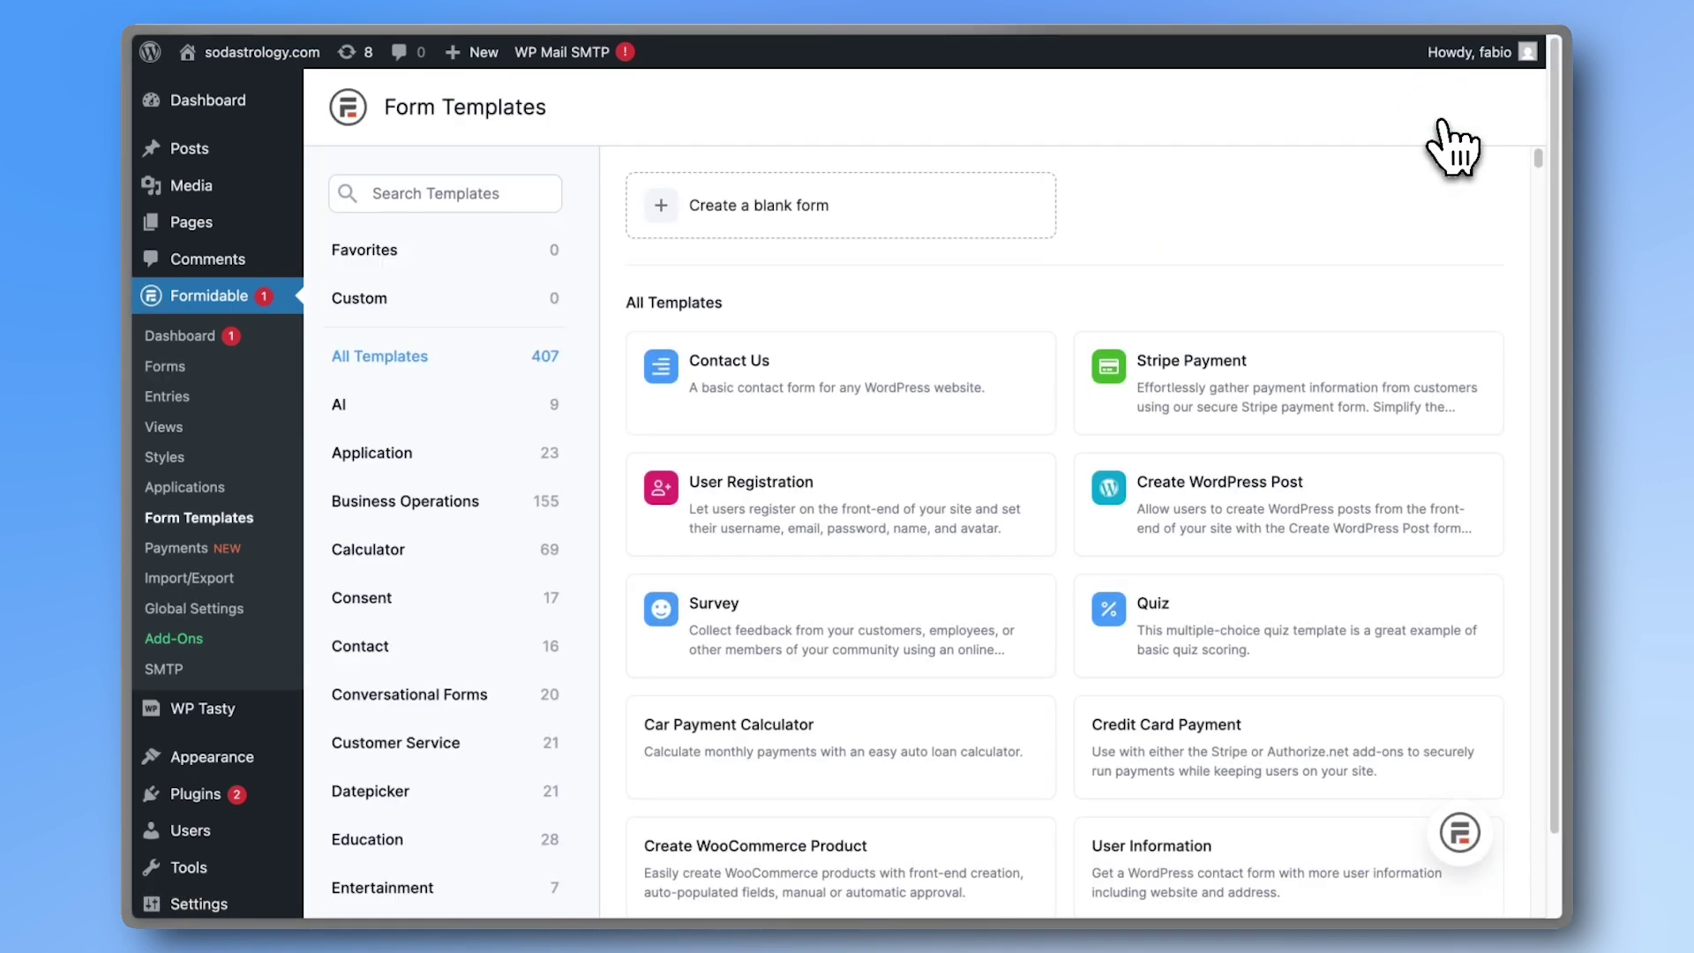
pyautogui.moveTo(1228, 379)
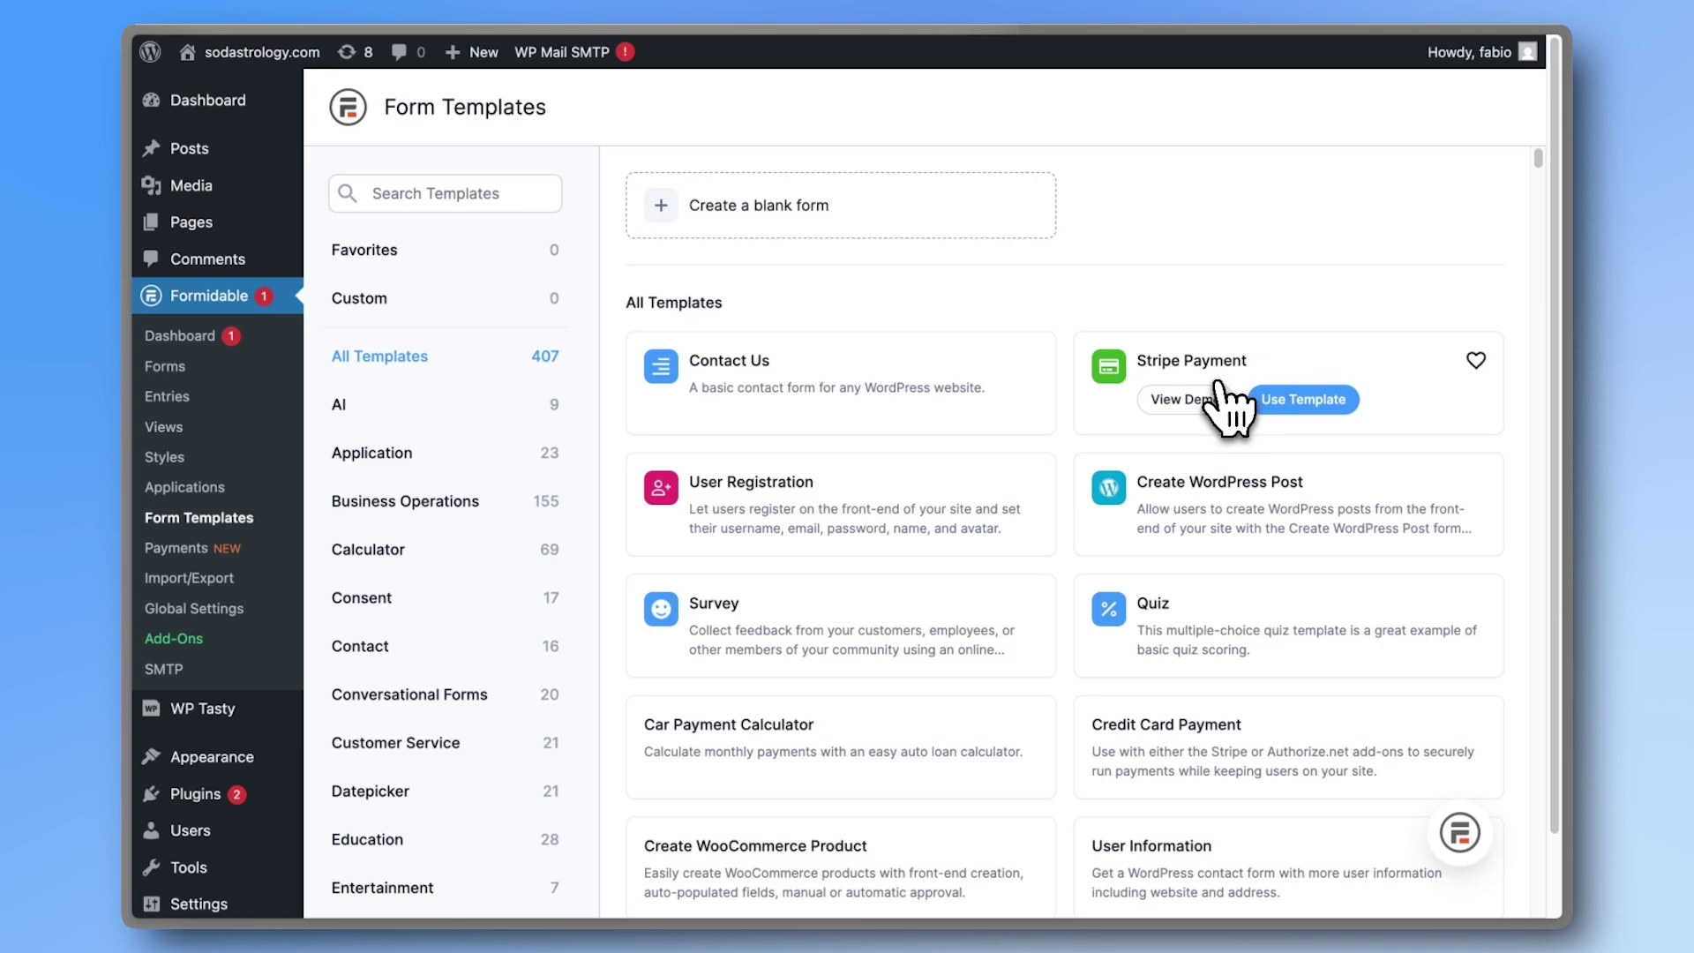
pyautogui.click(775, 229)
pyautogui.click(429, 415)
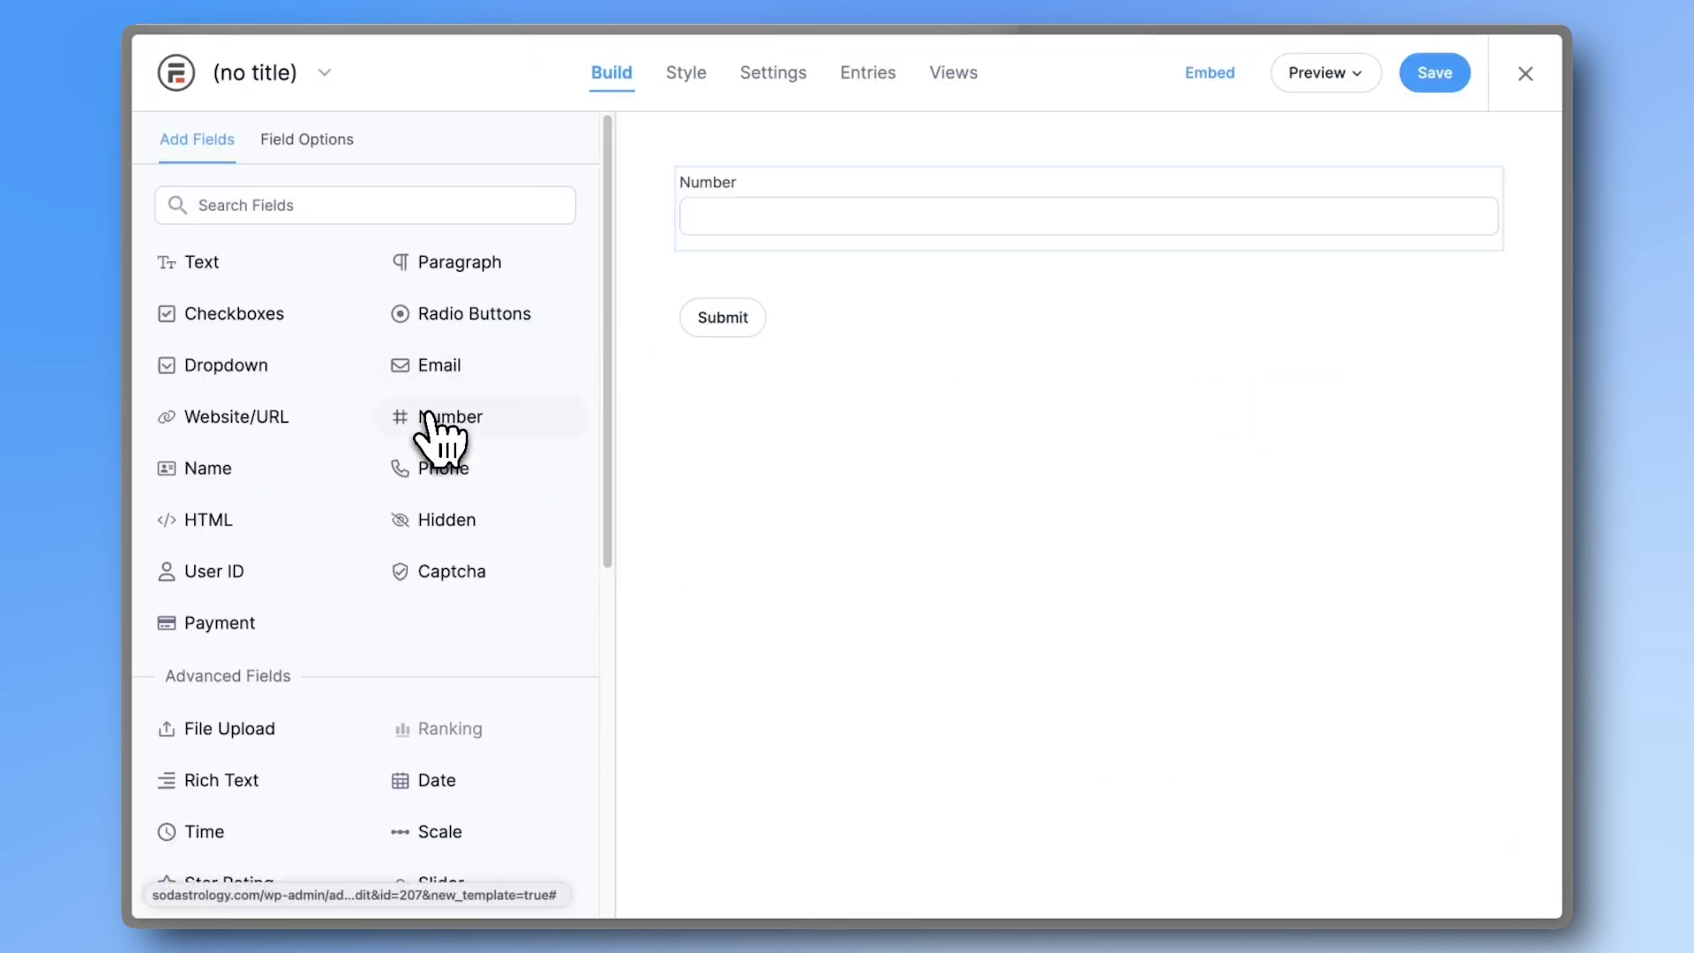
pyautogui.click(217, 623)
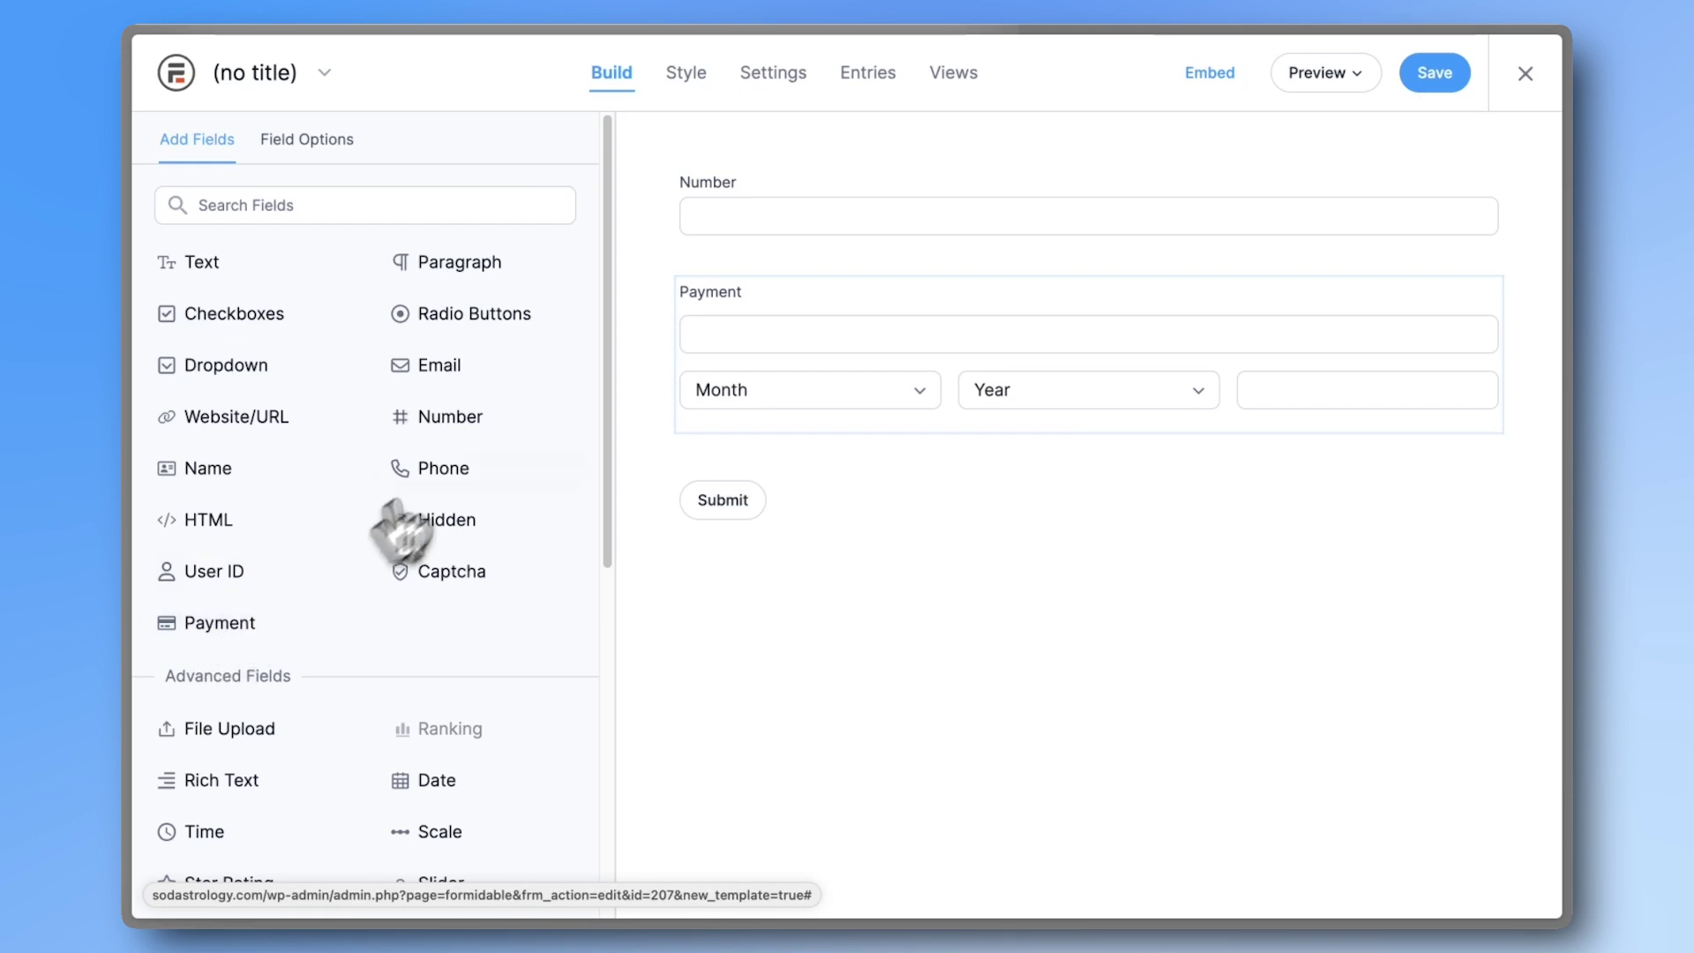
pyautogui.click(702, 234)
# - Label the Number field 'How much do you want to donate?', format it as Currency, and save as 'Donation Form'
pyautogui.click(372, 291)
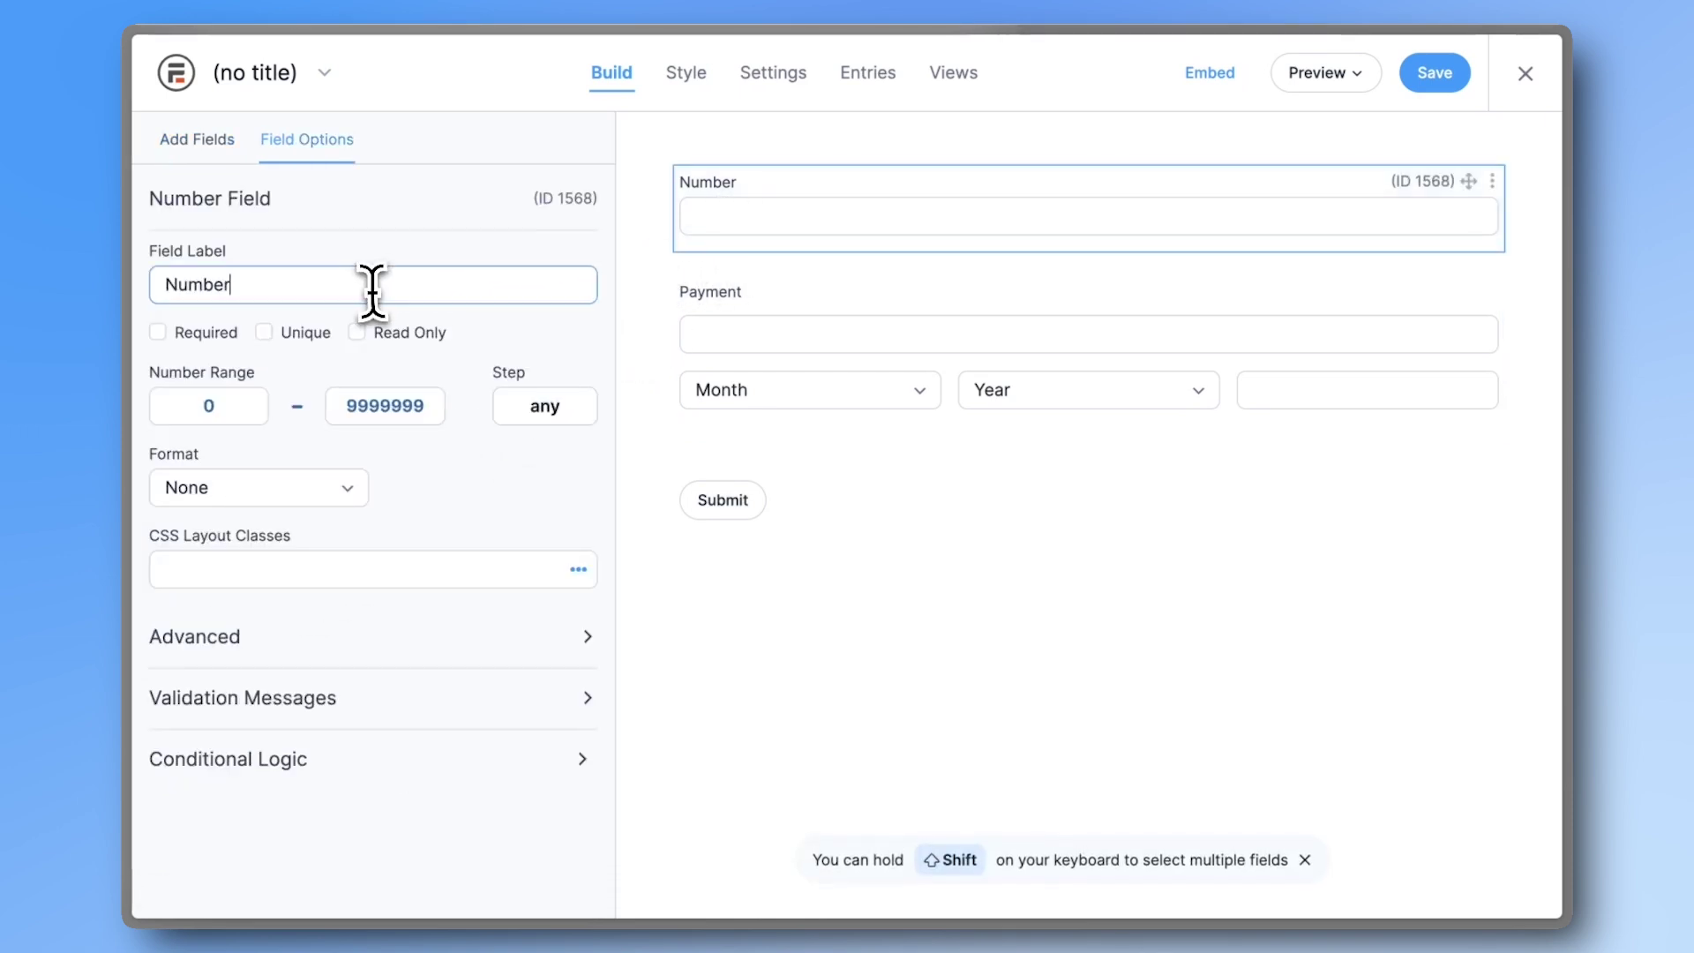
pyautogui.hotkey('ctrl', 'a')
pyautogui.write('How much do you want to donate?')
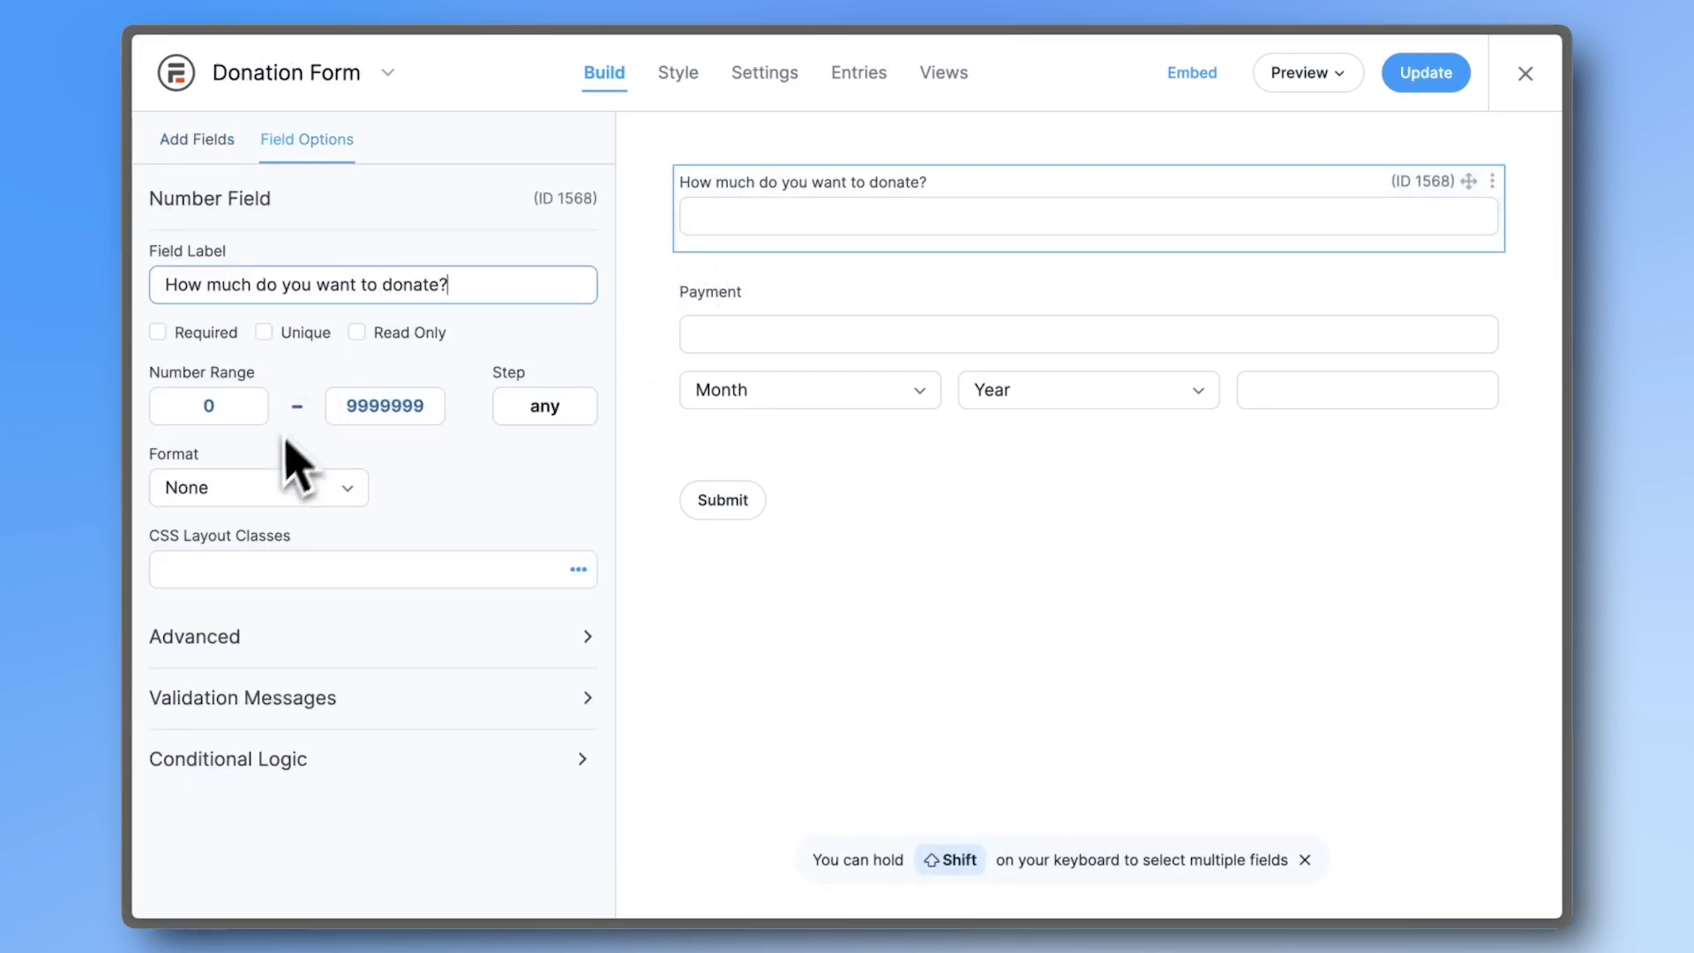
pyautogui.click(256, 487)
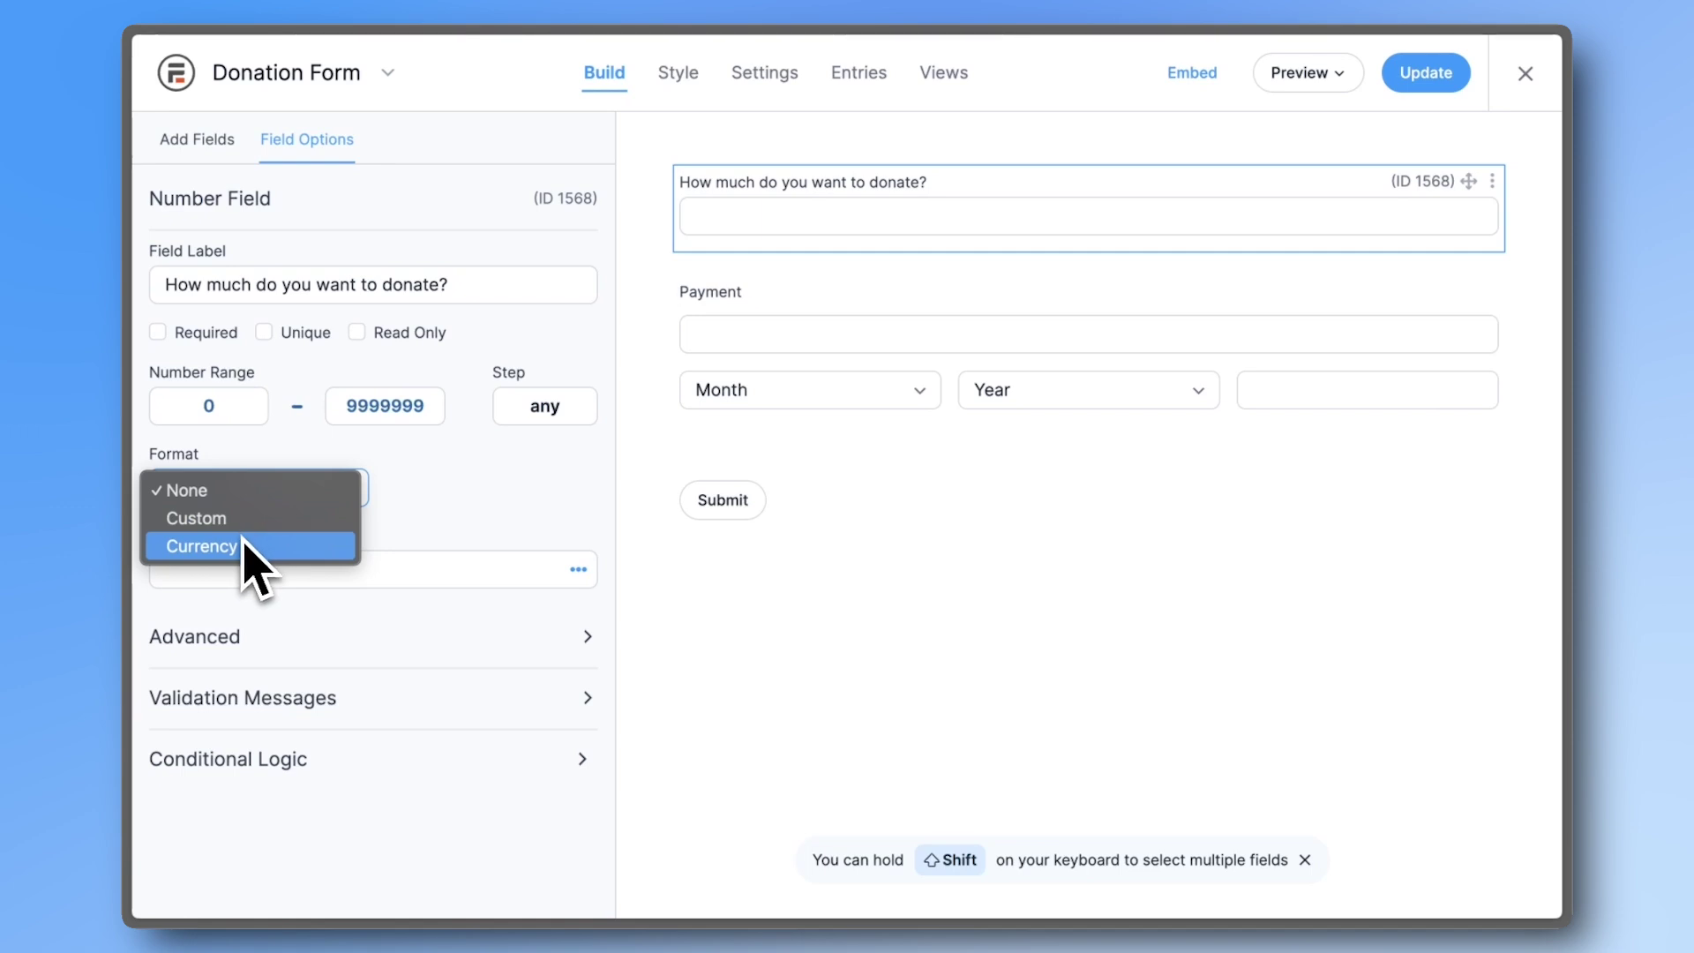
pyautogui.click(247, 548)
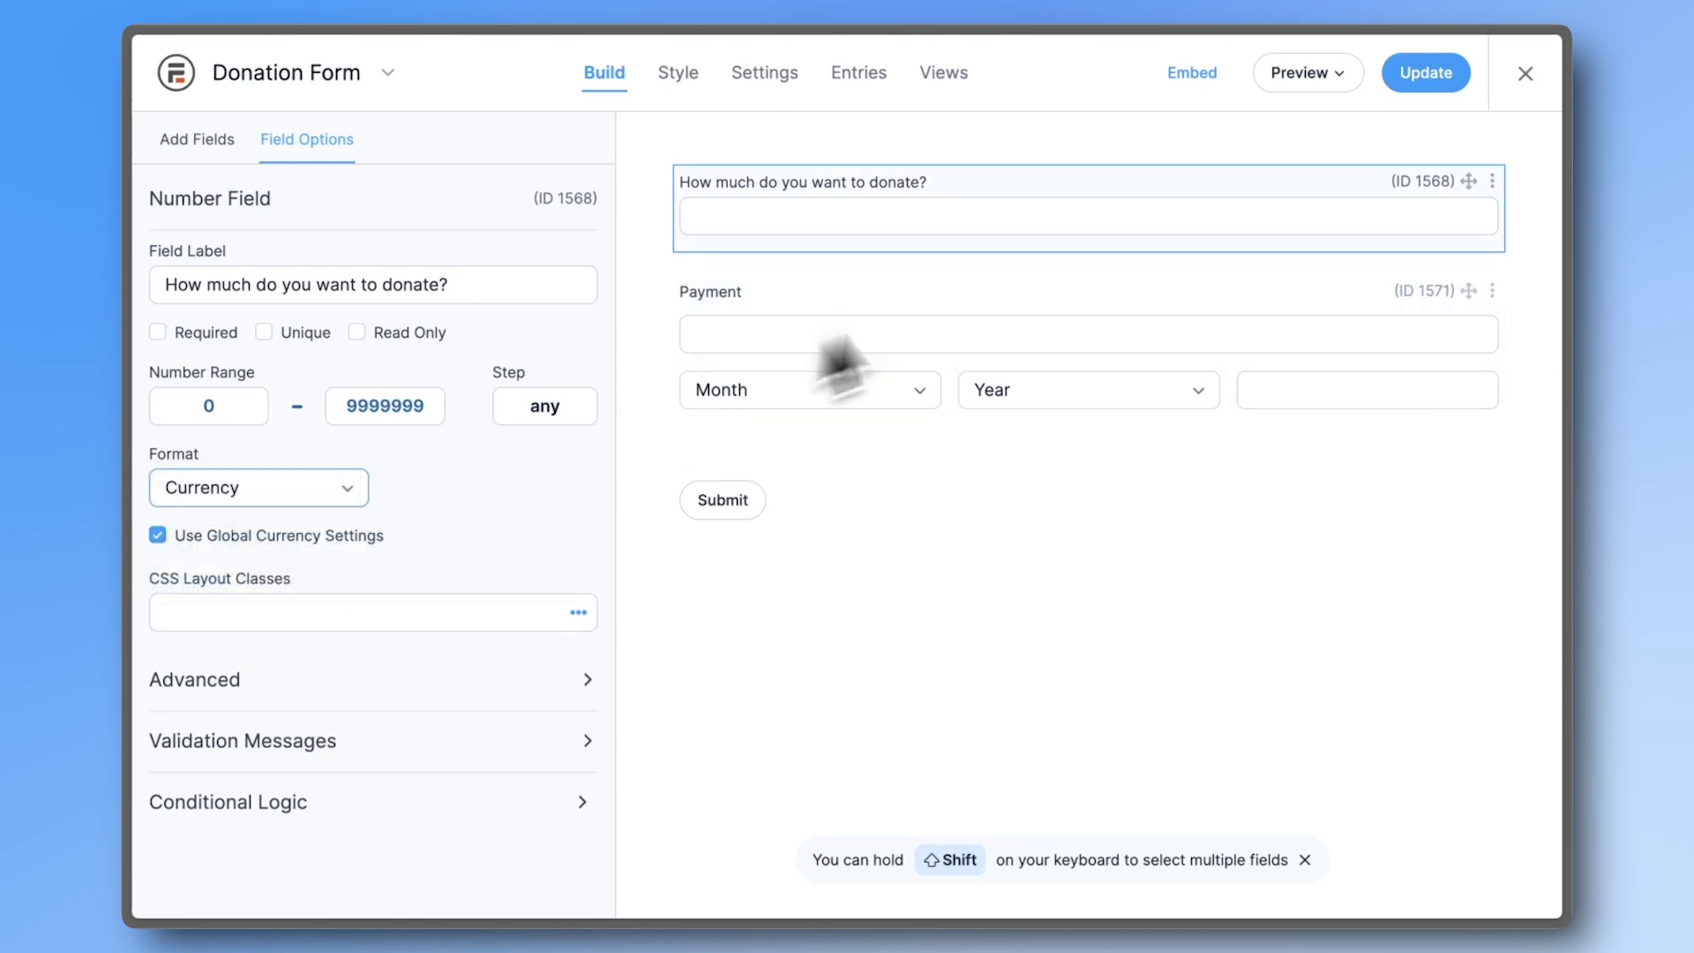
pyautogui.click(1426, 72)
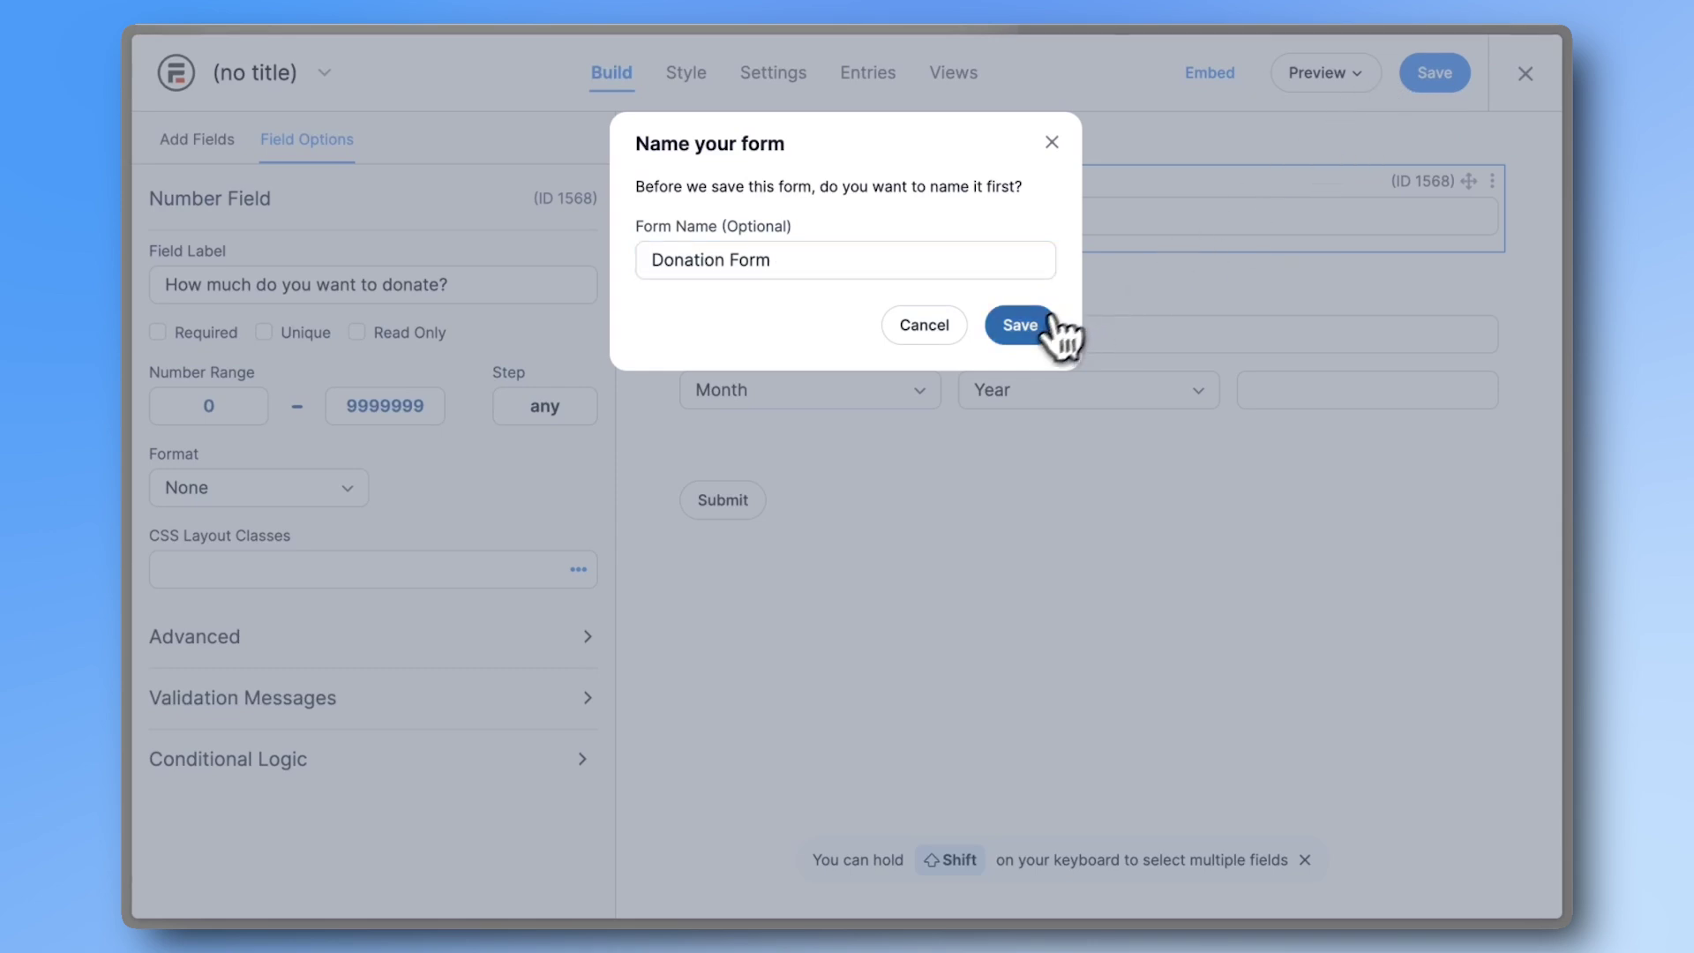
pyautogui.click(1025, 331)
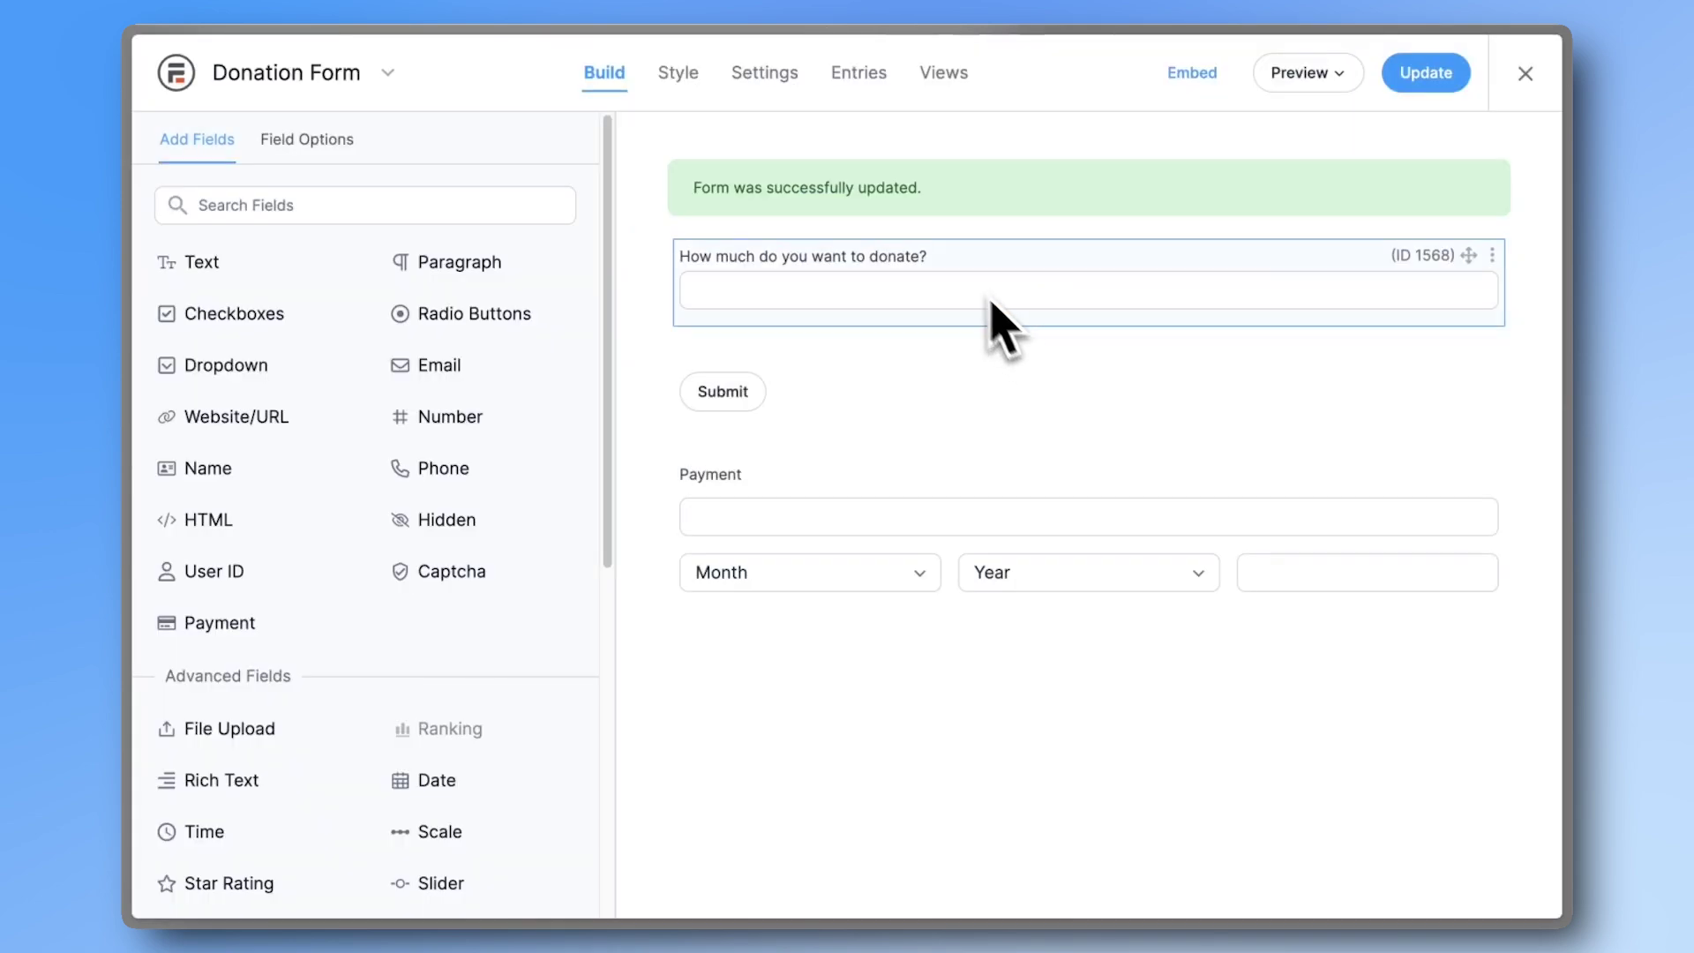
# - Add a Collect a Payment action that takes its amount from the donation question field
pyautogui.click(770, 87)
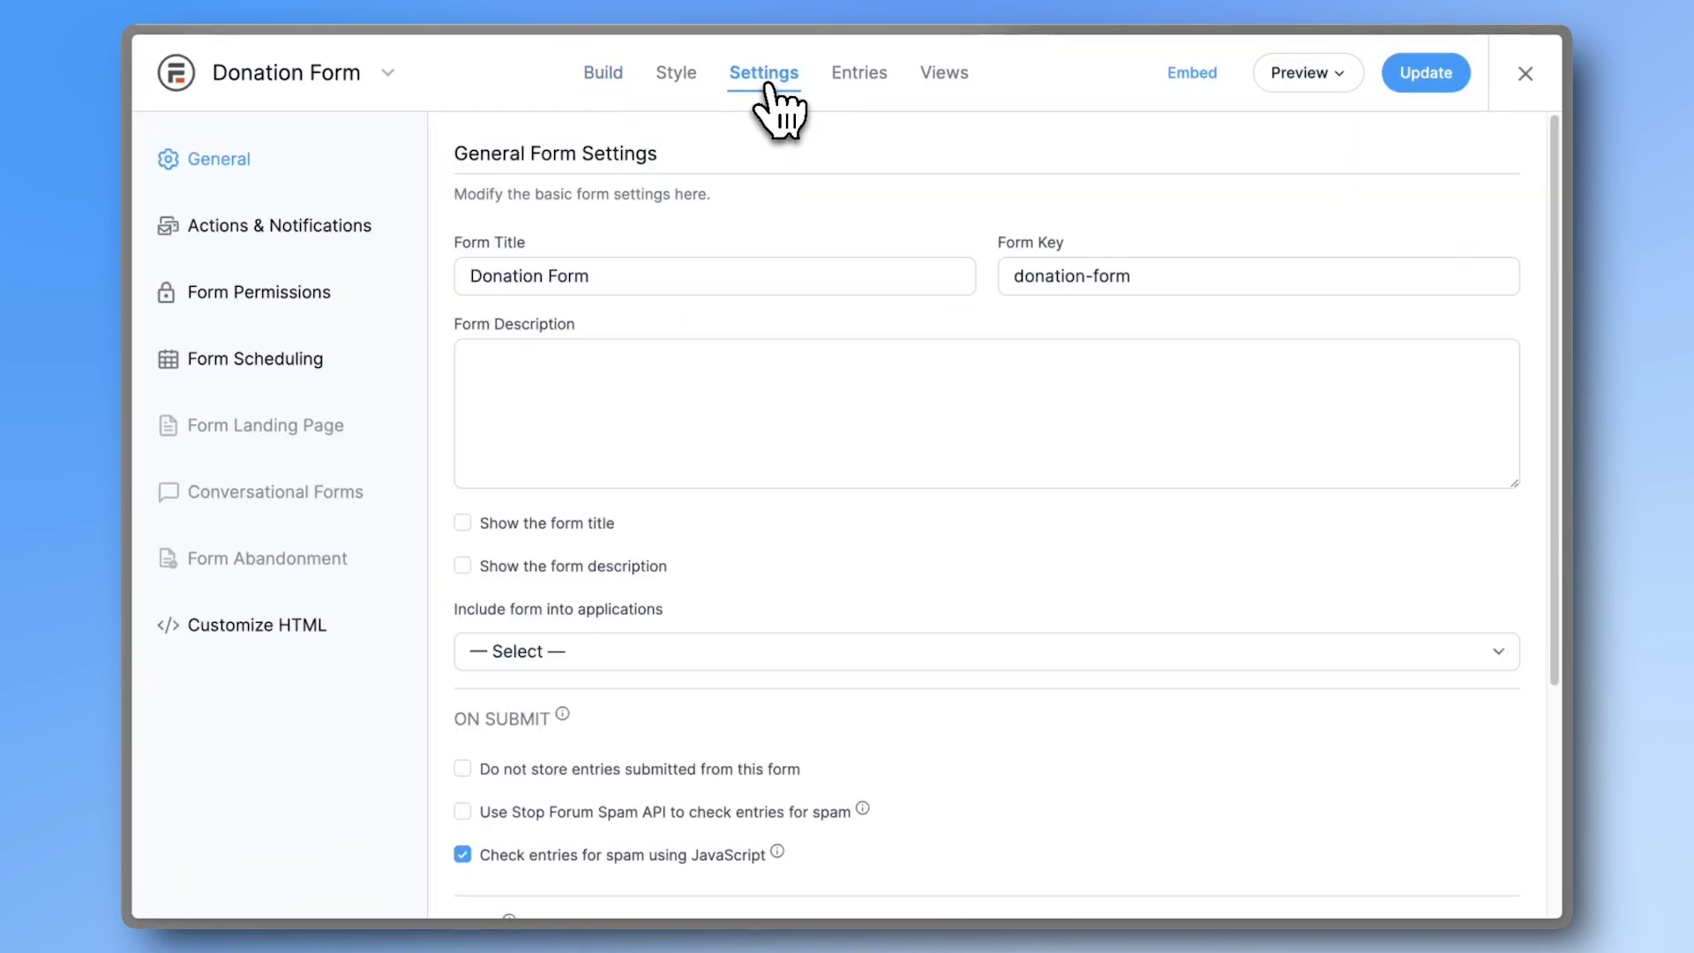
pyautogui.click(394, 236)
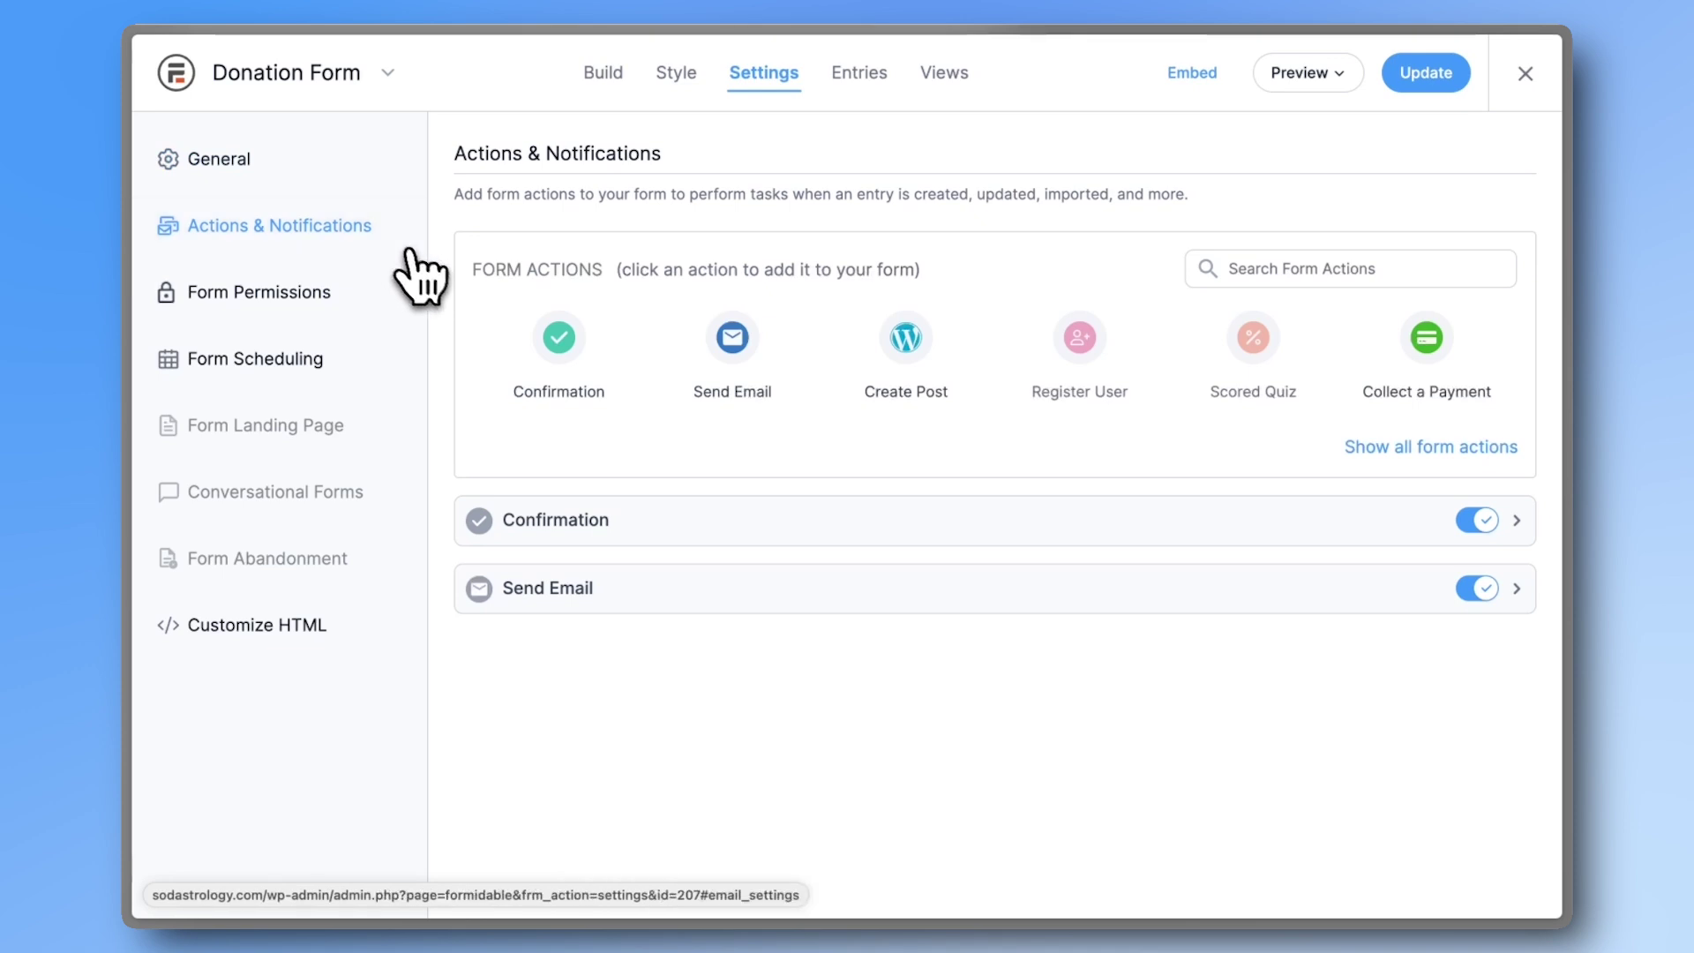
pyautogui.click(1434, 355)
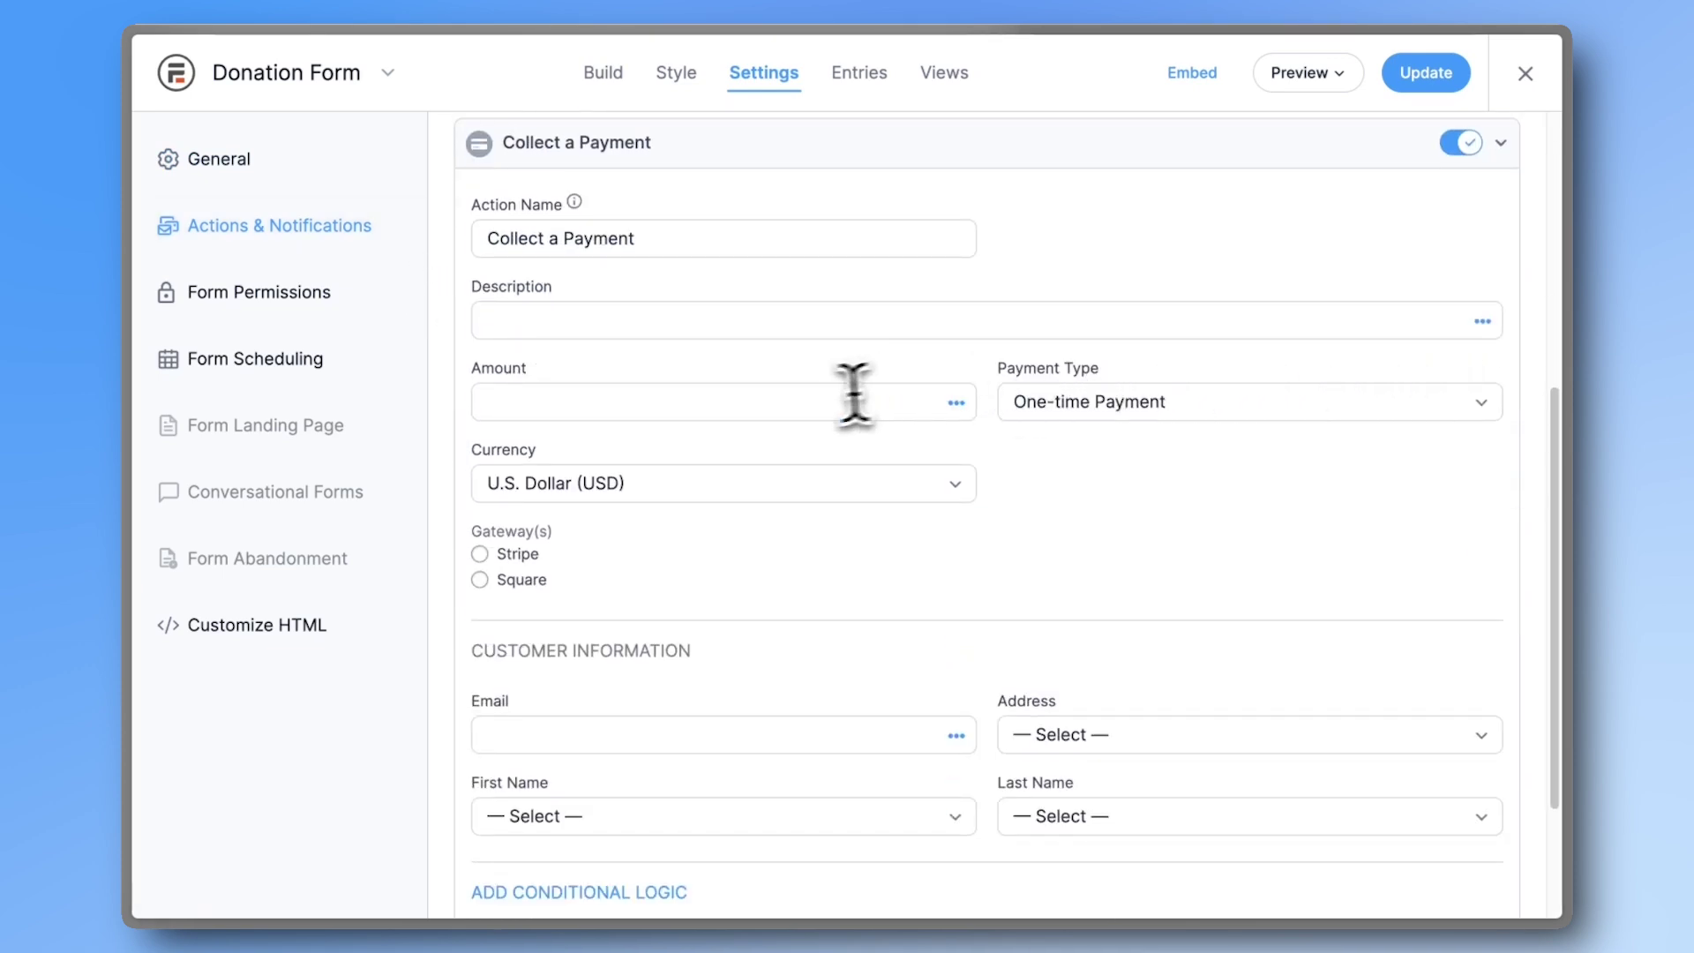
pyautogui.click(803, 402)
pyautogui.click(752, 529)
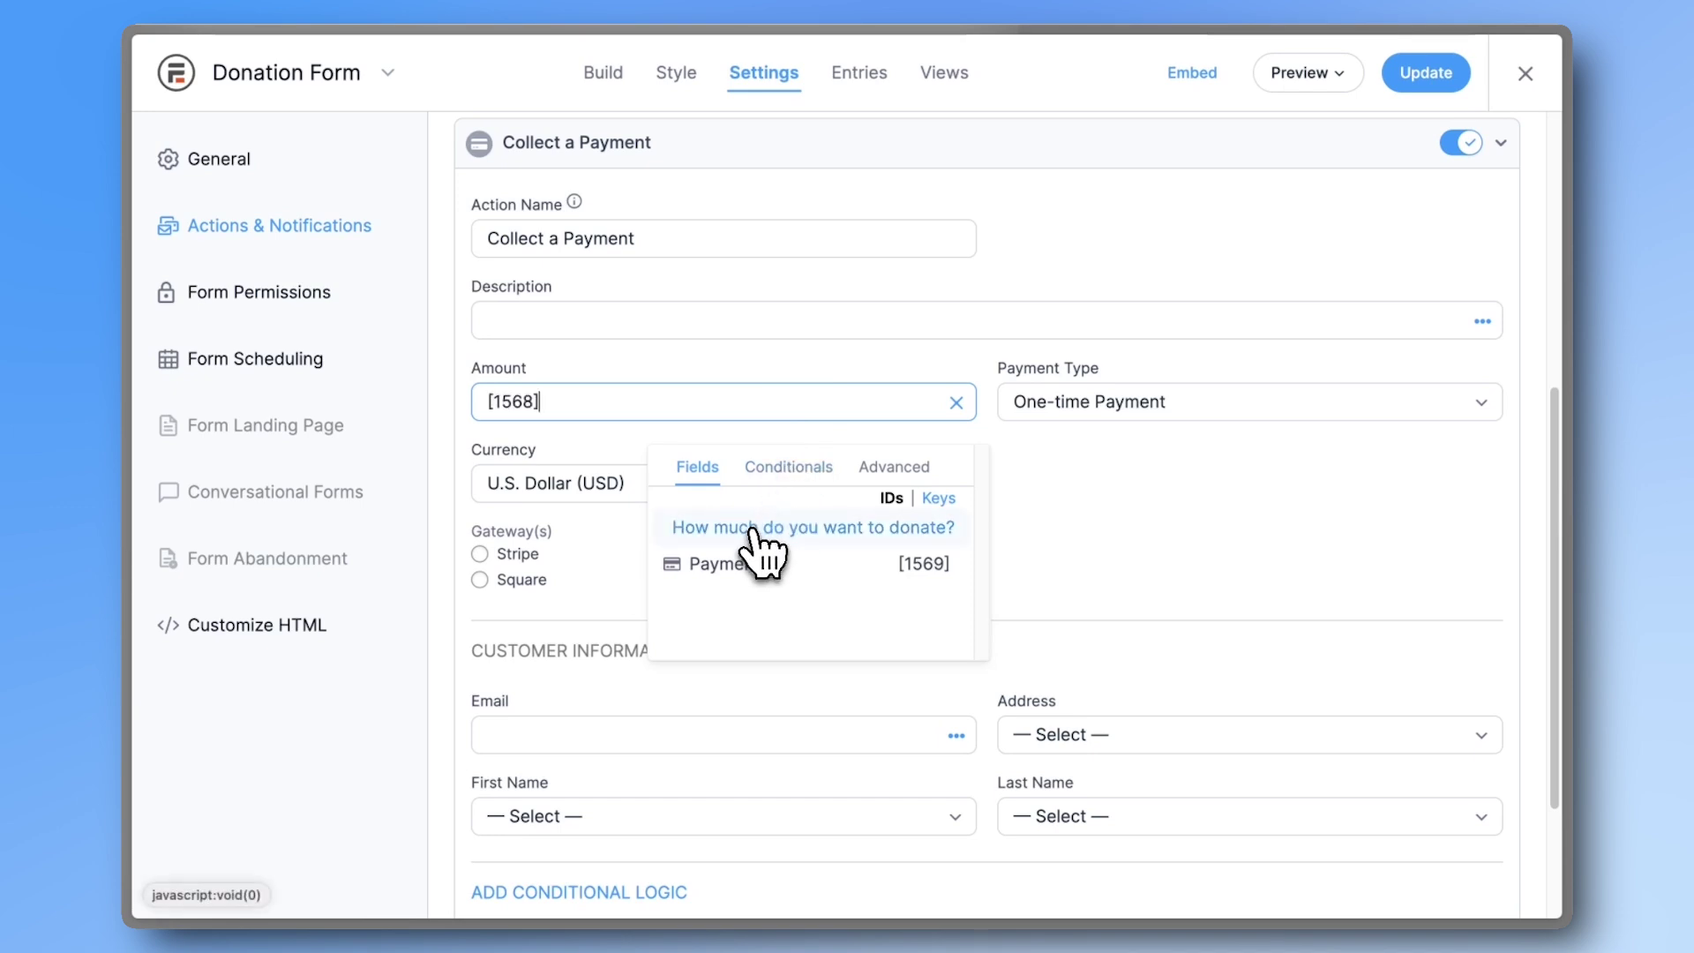
pyautogui.click(1032, 488)
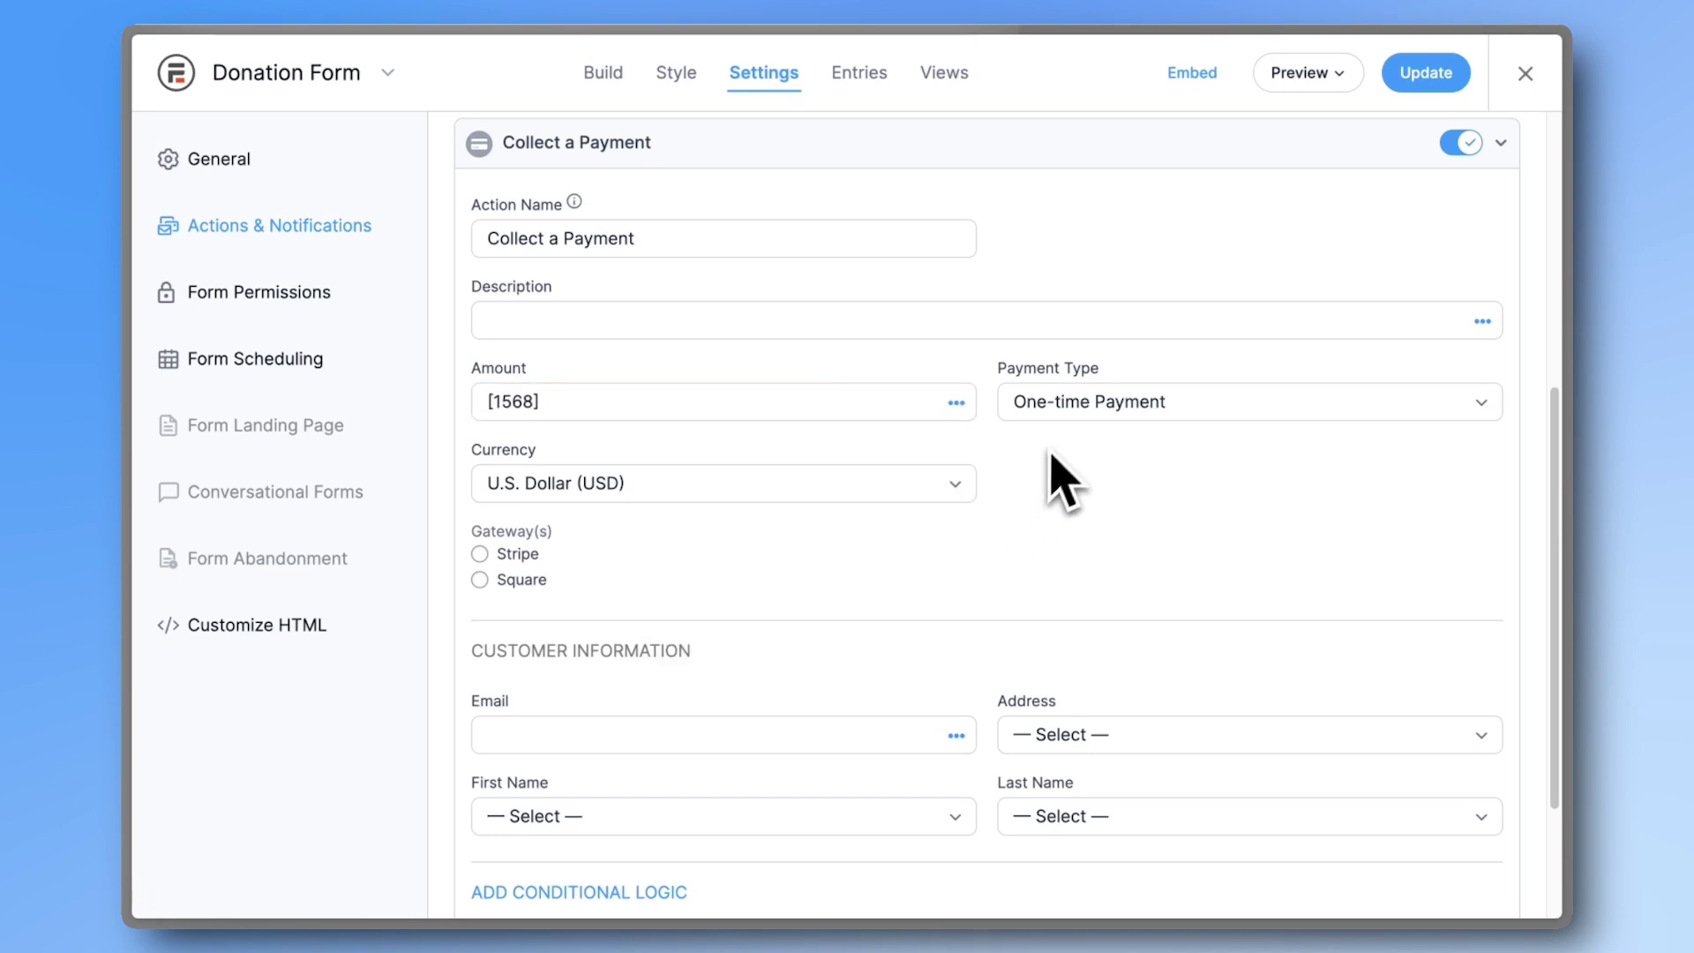
# - Keep the payment as One-time Payment and set the gateway to Square
pyautogui.click(1064, 412)
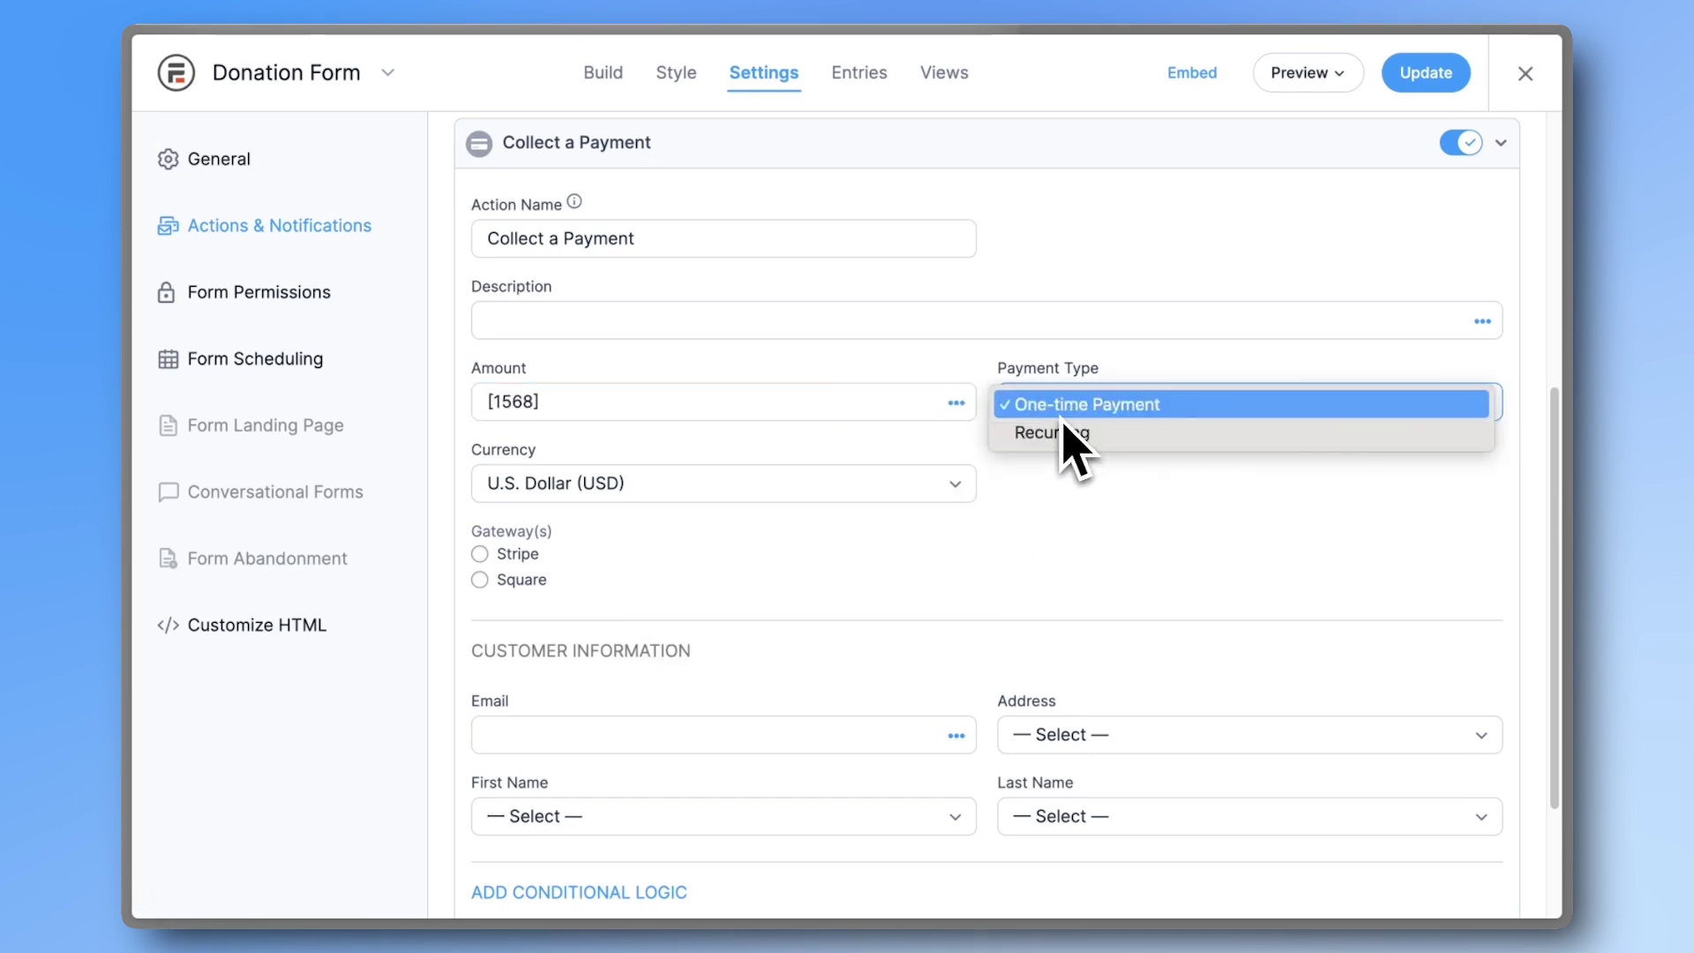
pyautogui.click(1063, 413)
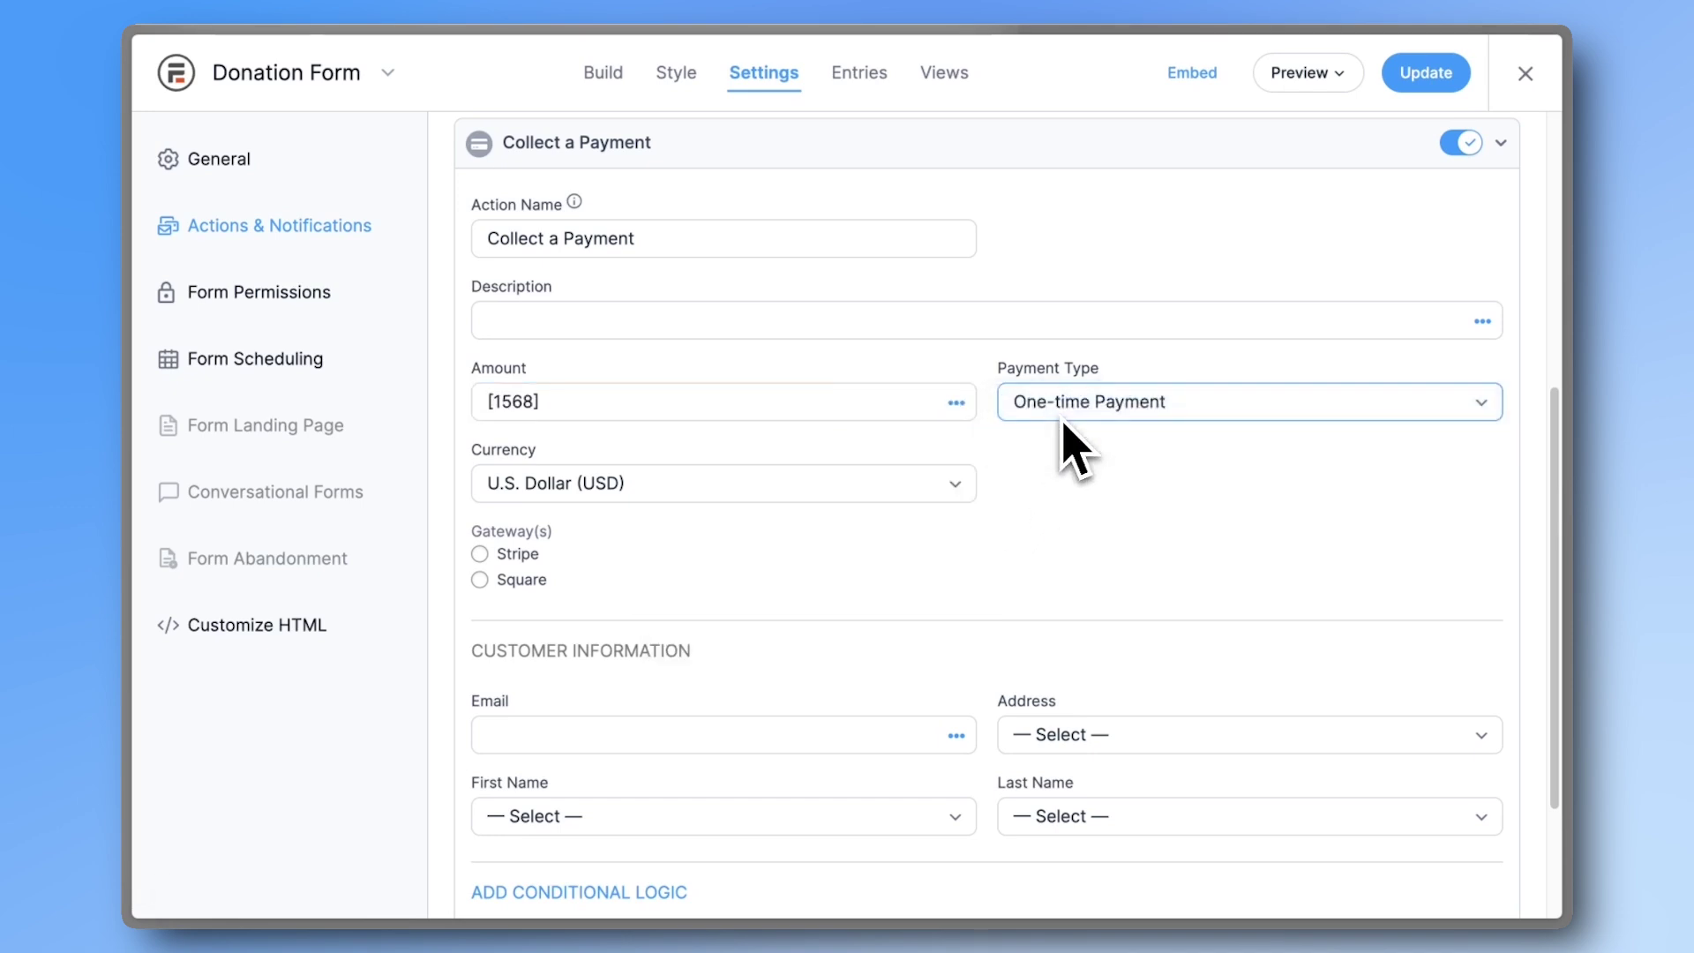
pyautogui.click(480, 554)
pyautogui.click(480, 580)
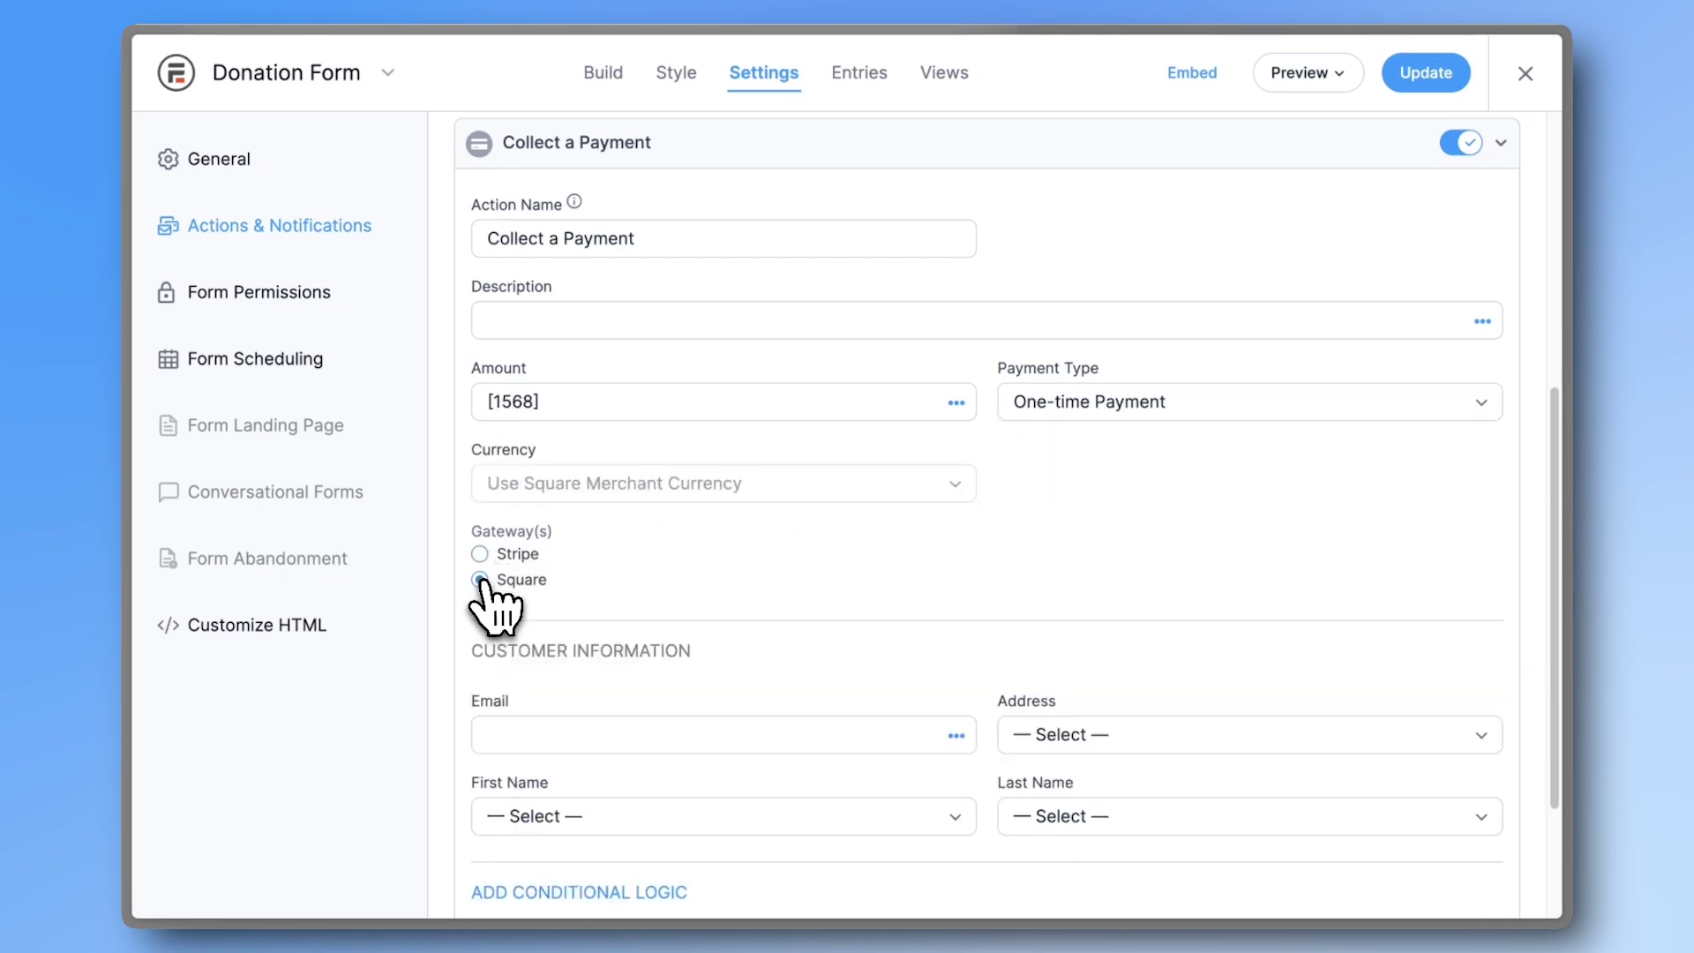
# - Leave the email, address, and name field mappings unchanged and save the form settings
pyautogui.click(568, 725)
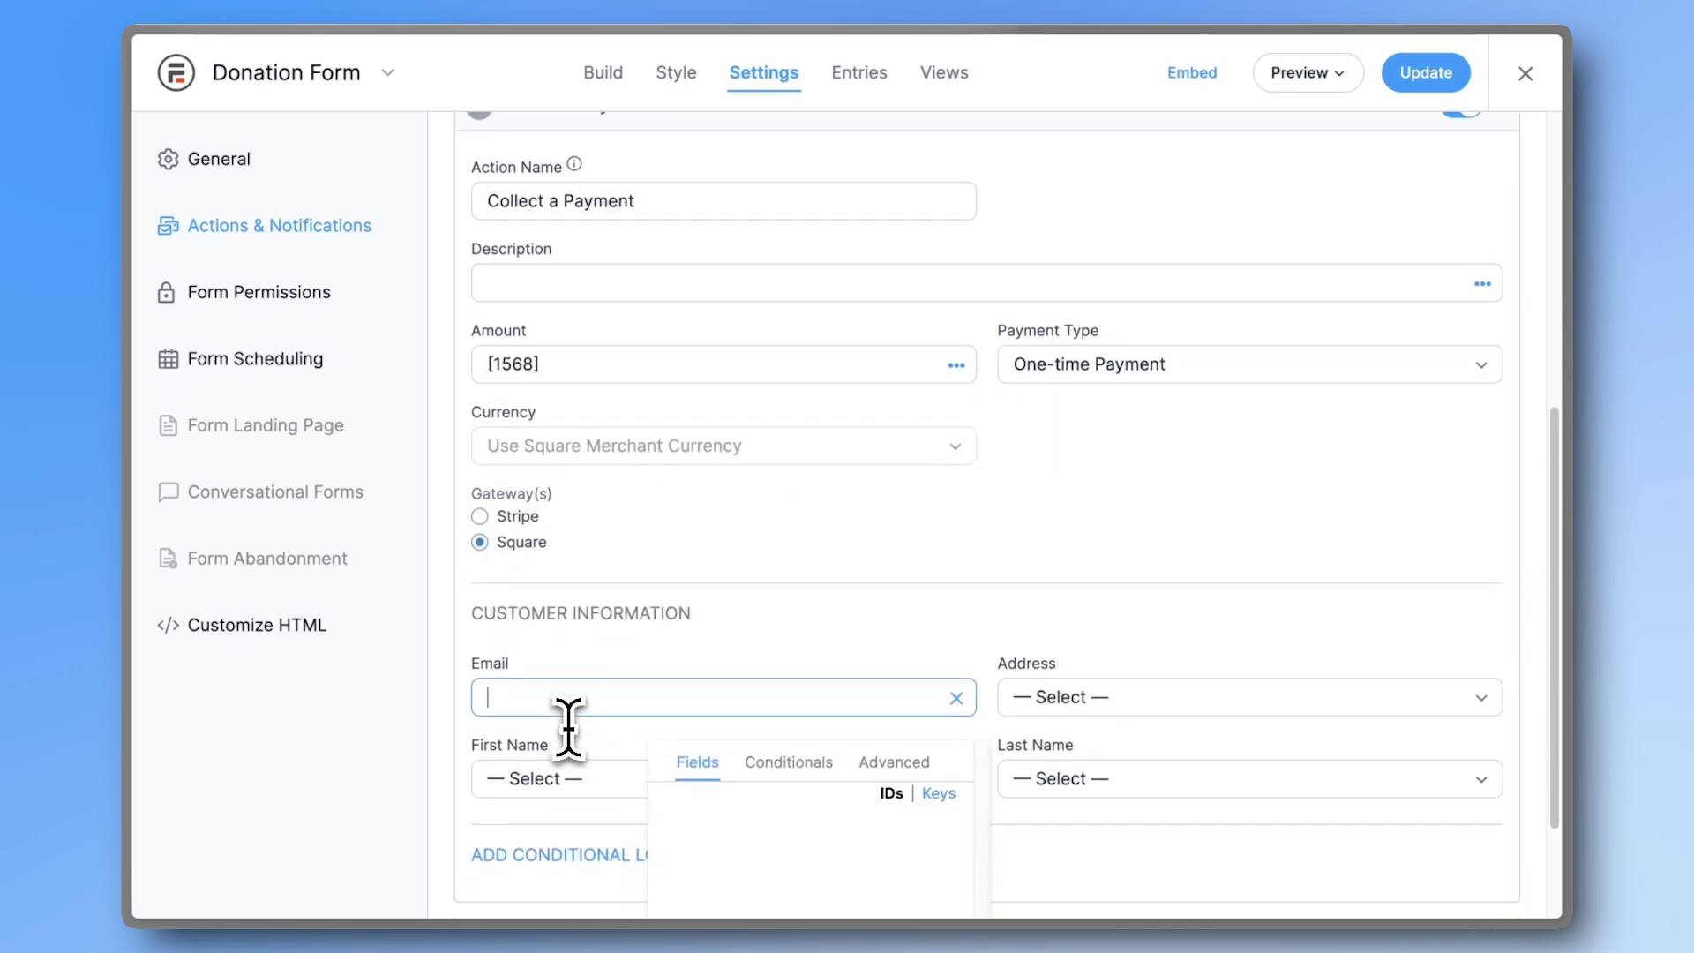
pyautogui.scroll(-2, 586, 745)
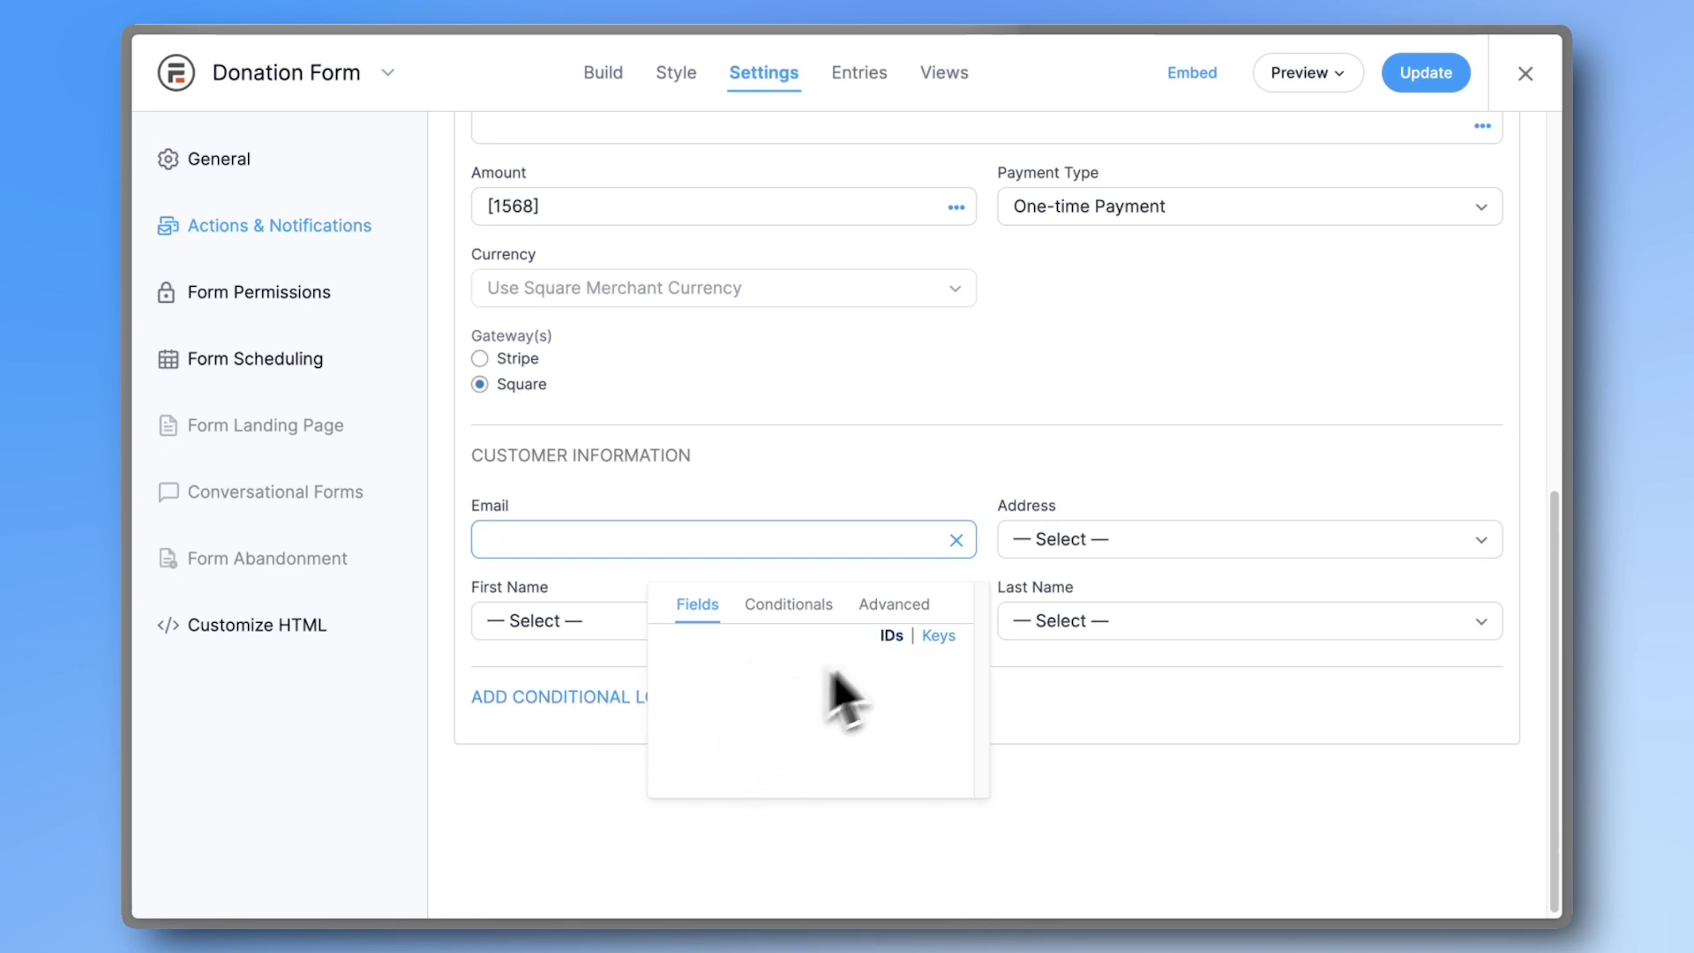
pyautogui.click(1048, 542)
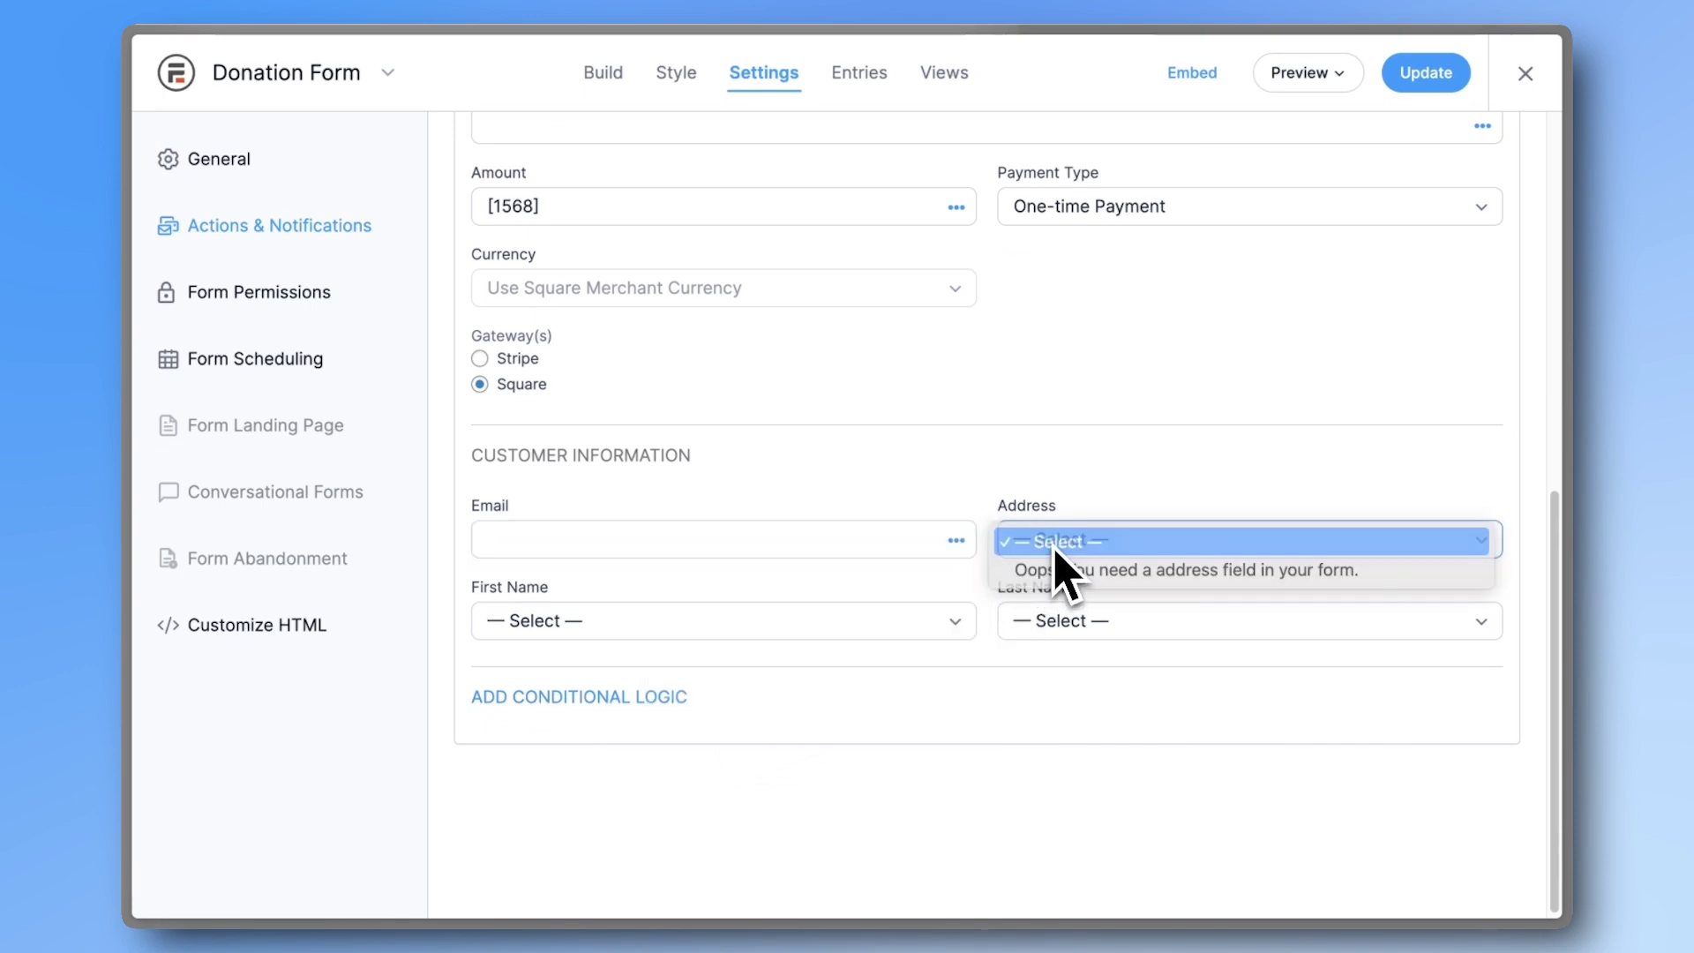
pyautogui.click(1053, 593)
pyautogui.click(1041, 620)
pyautogui.click(1031, 623)
pyautogui.click(877, 636)
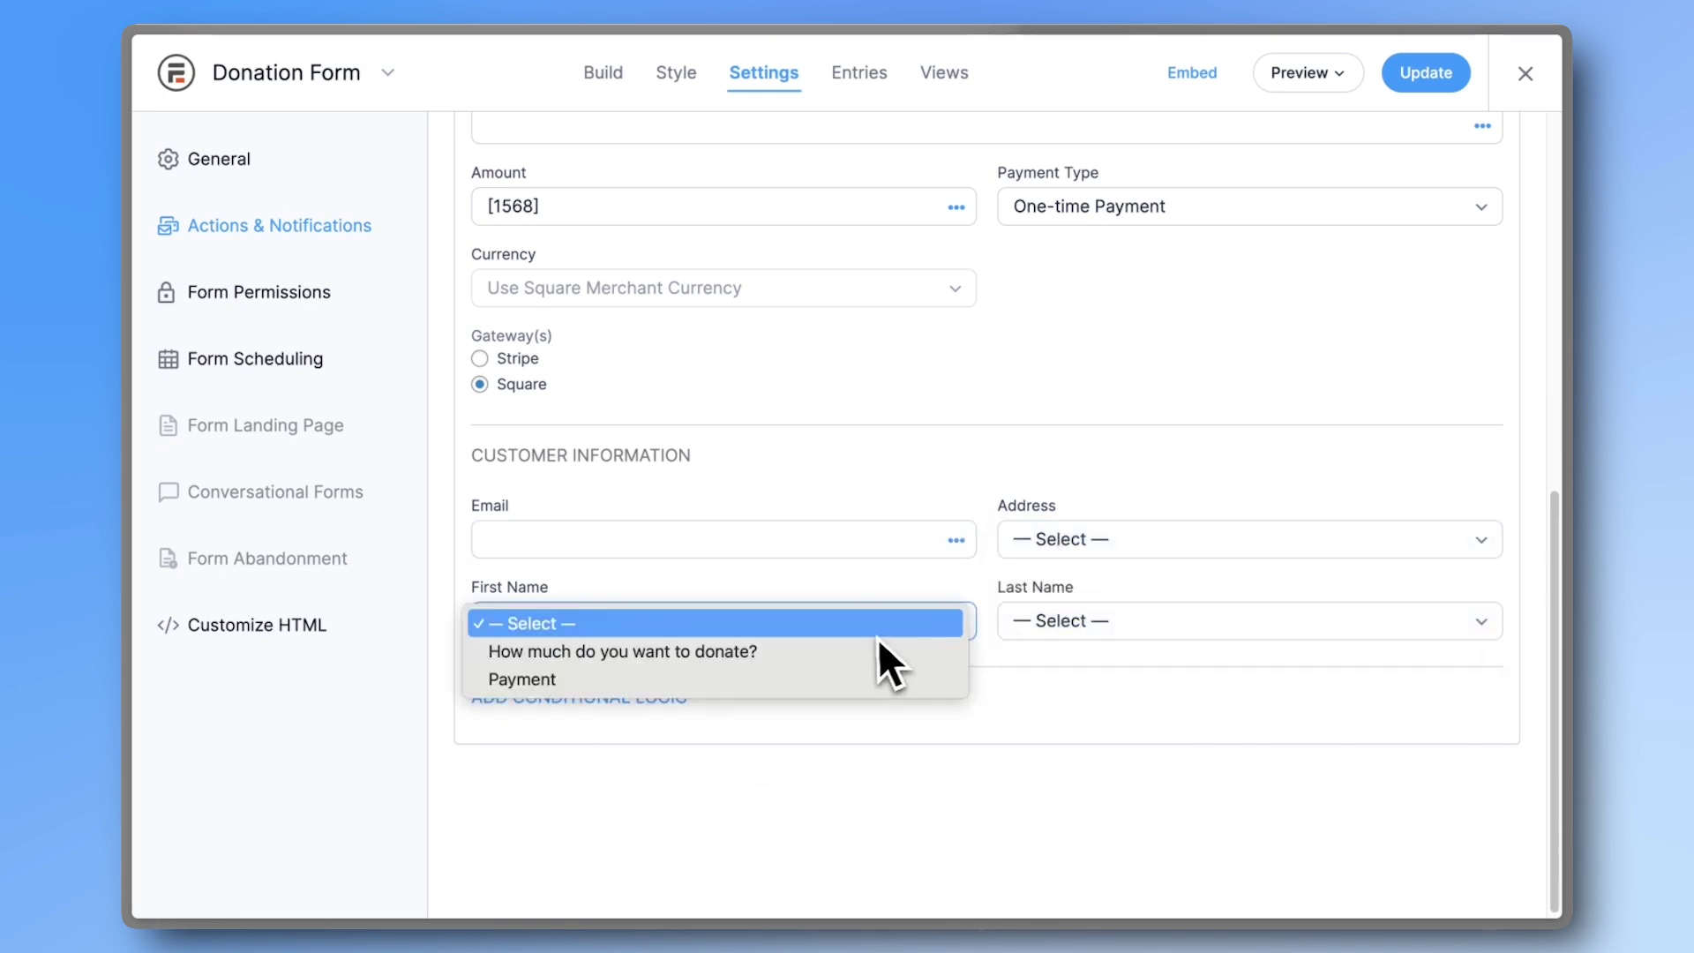
pyautogui.click(873, 638)
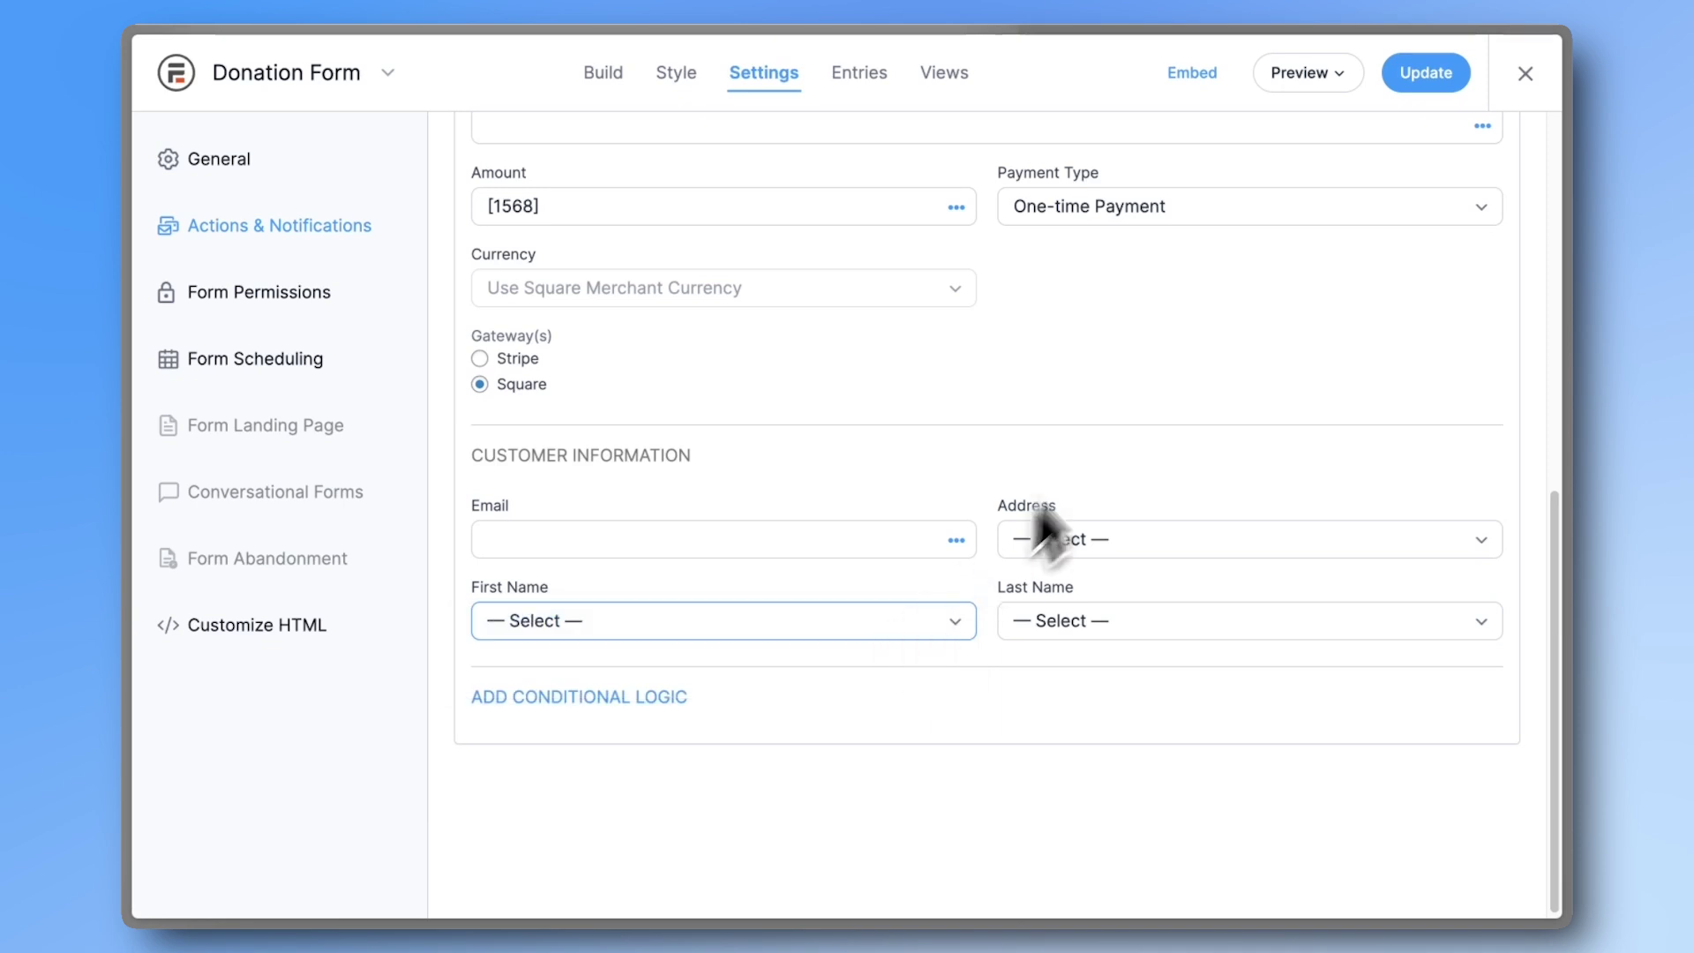
pyautogui.click(1414, 85)
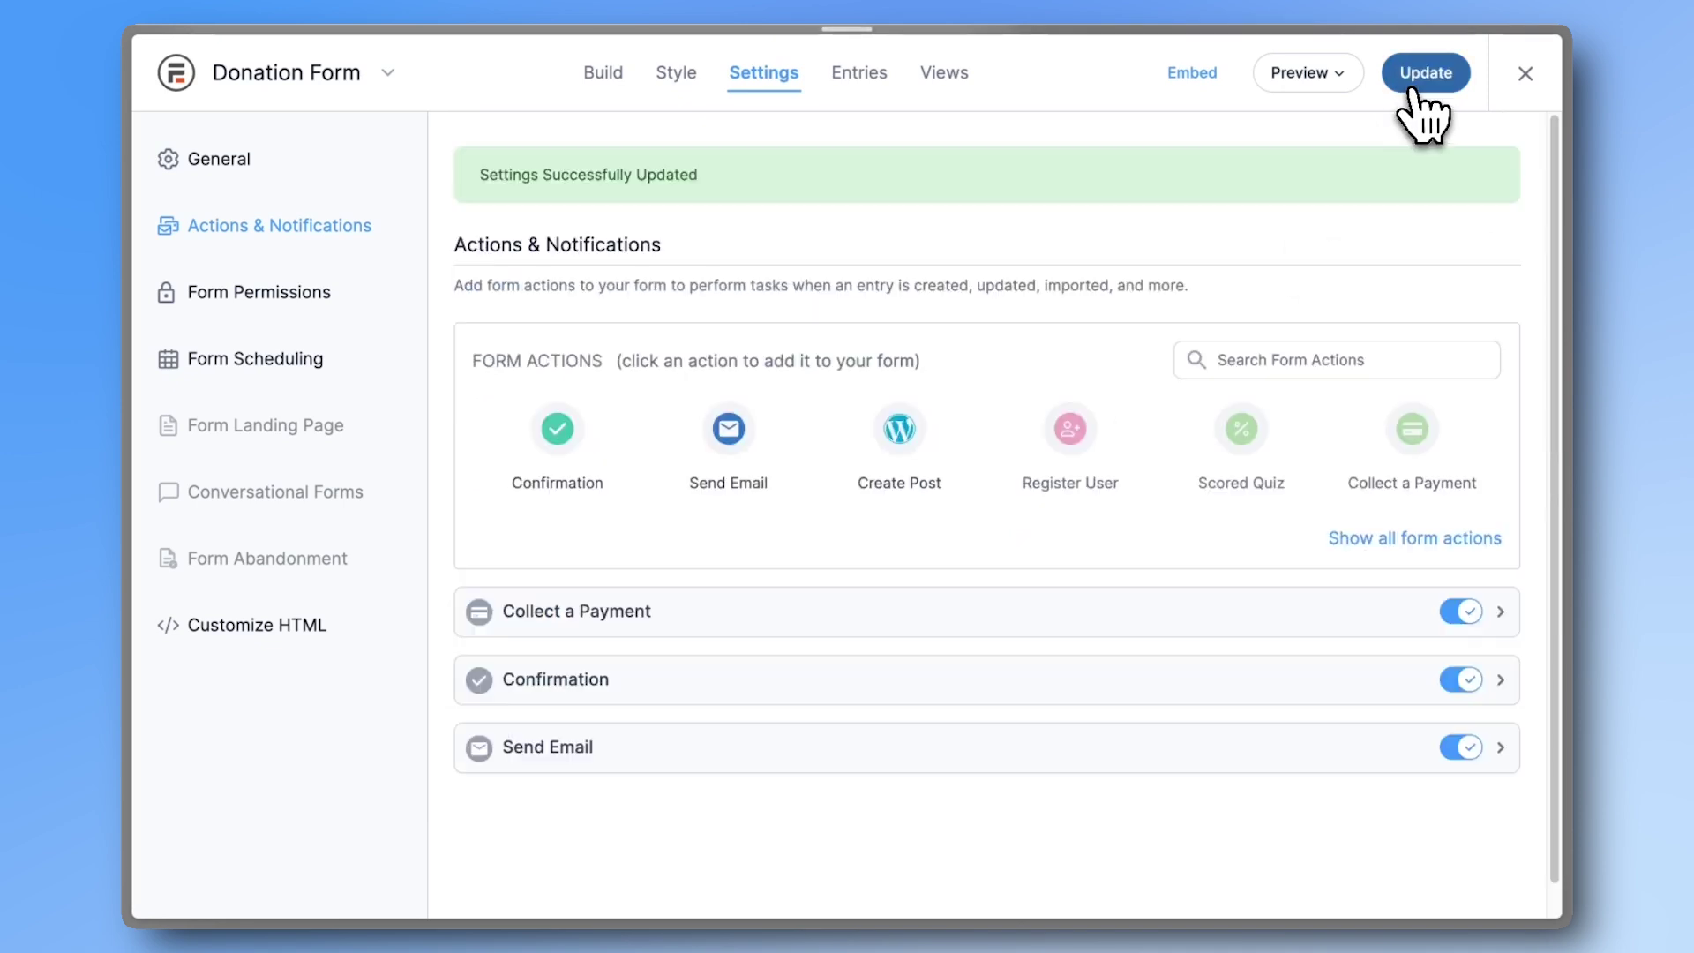
# - Preview the Donation Form on a blank page and enter a test card number with expiry 02/49
pyautogui.click(1323, 75)
pyautogui.click(1231, 124)
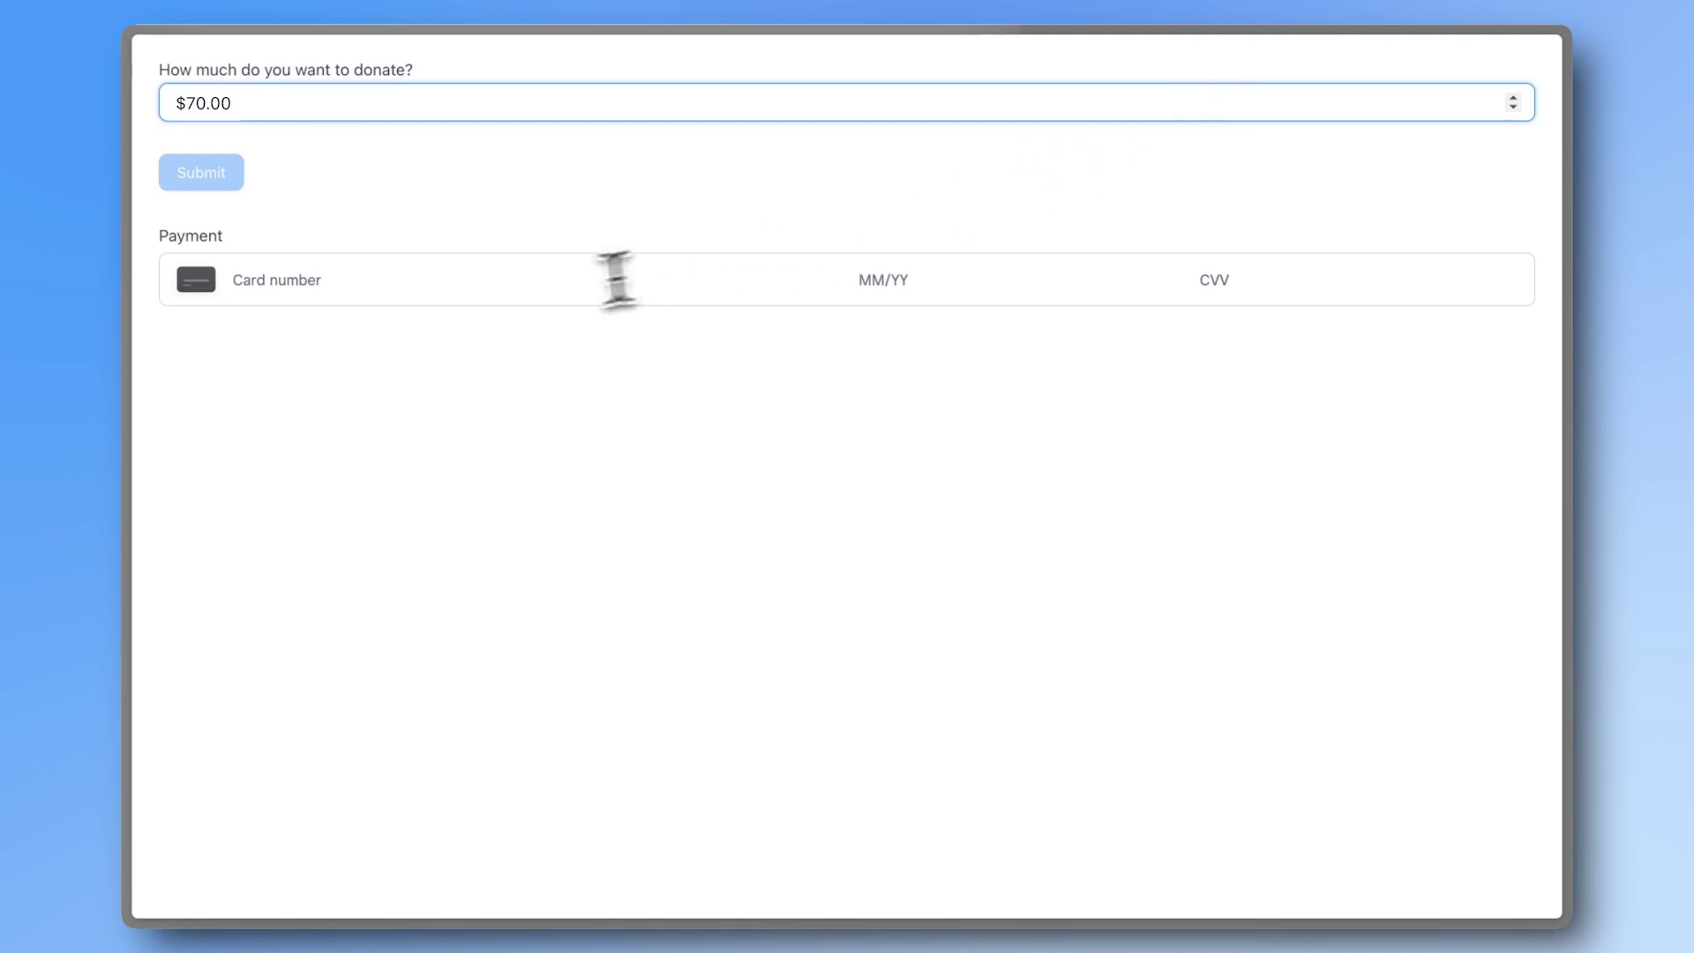
pyautogui.click(532, 287)
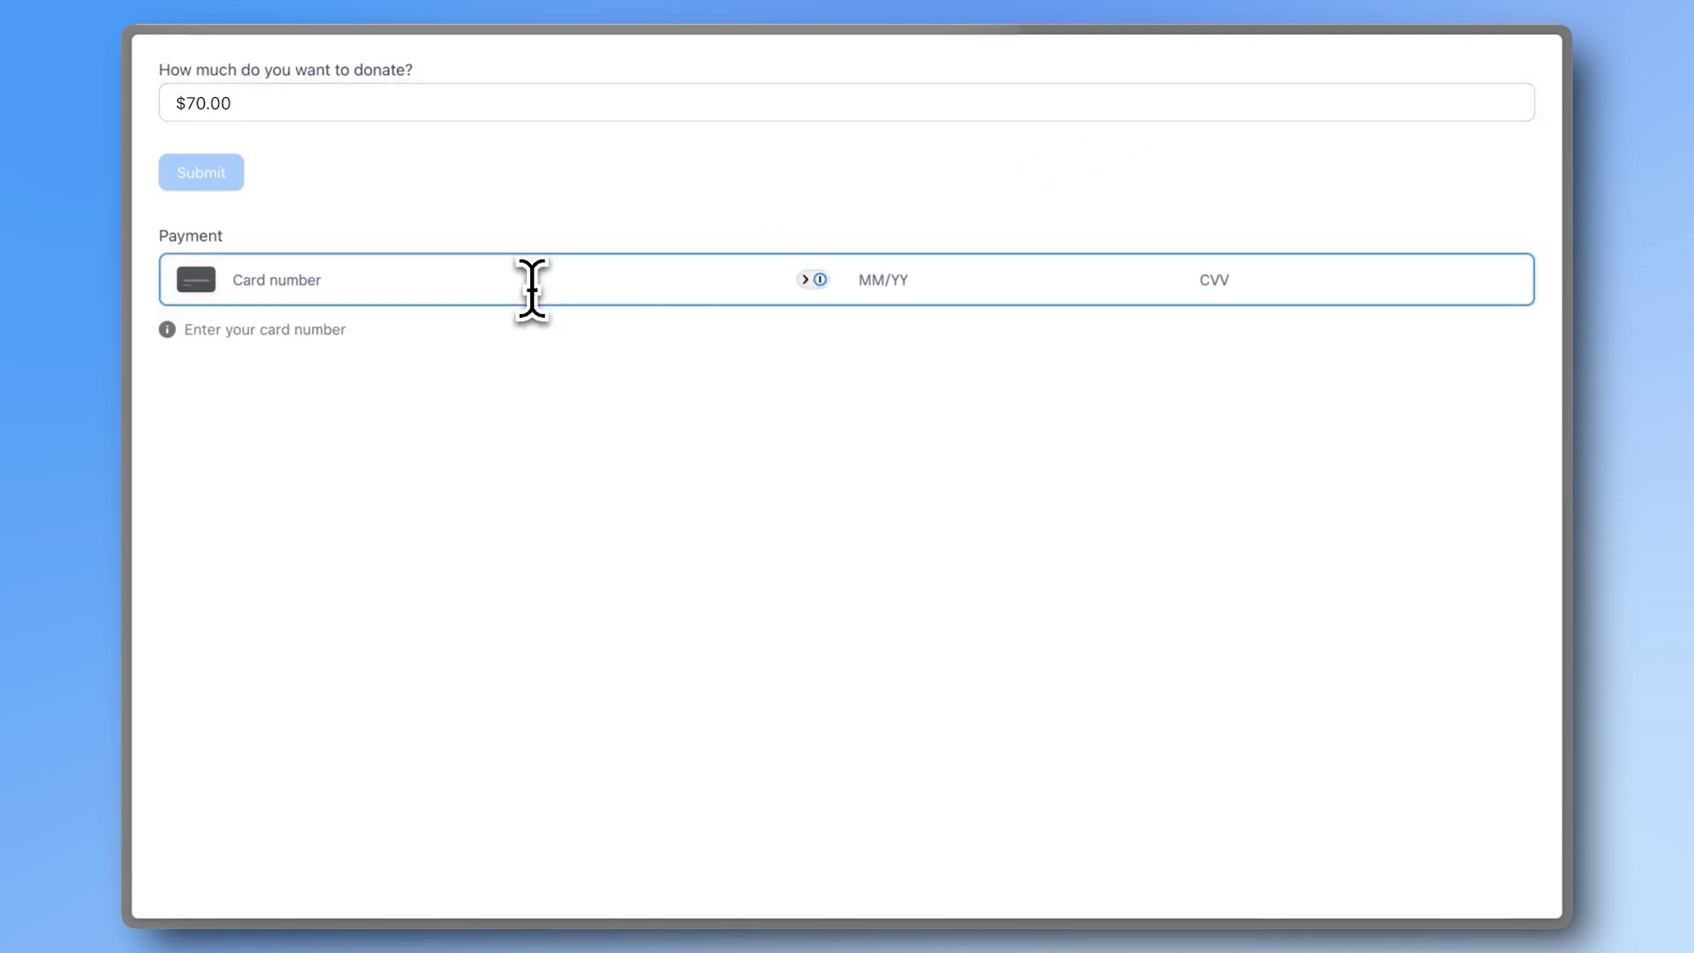
pyautogui.write('0000 0 02/49')
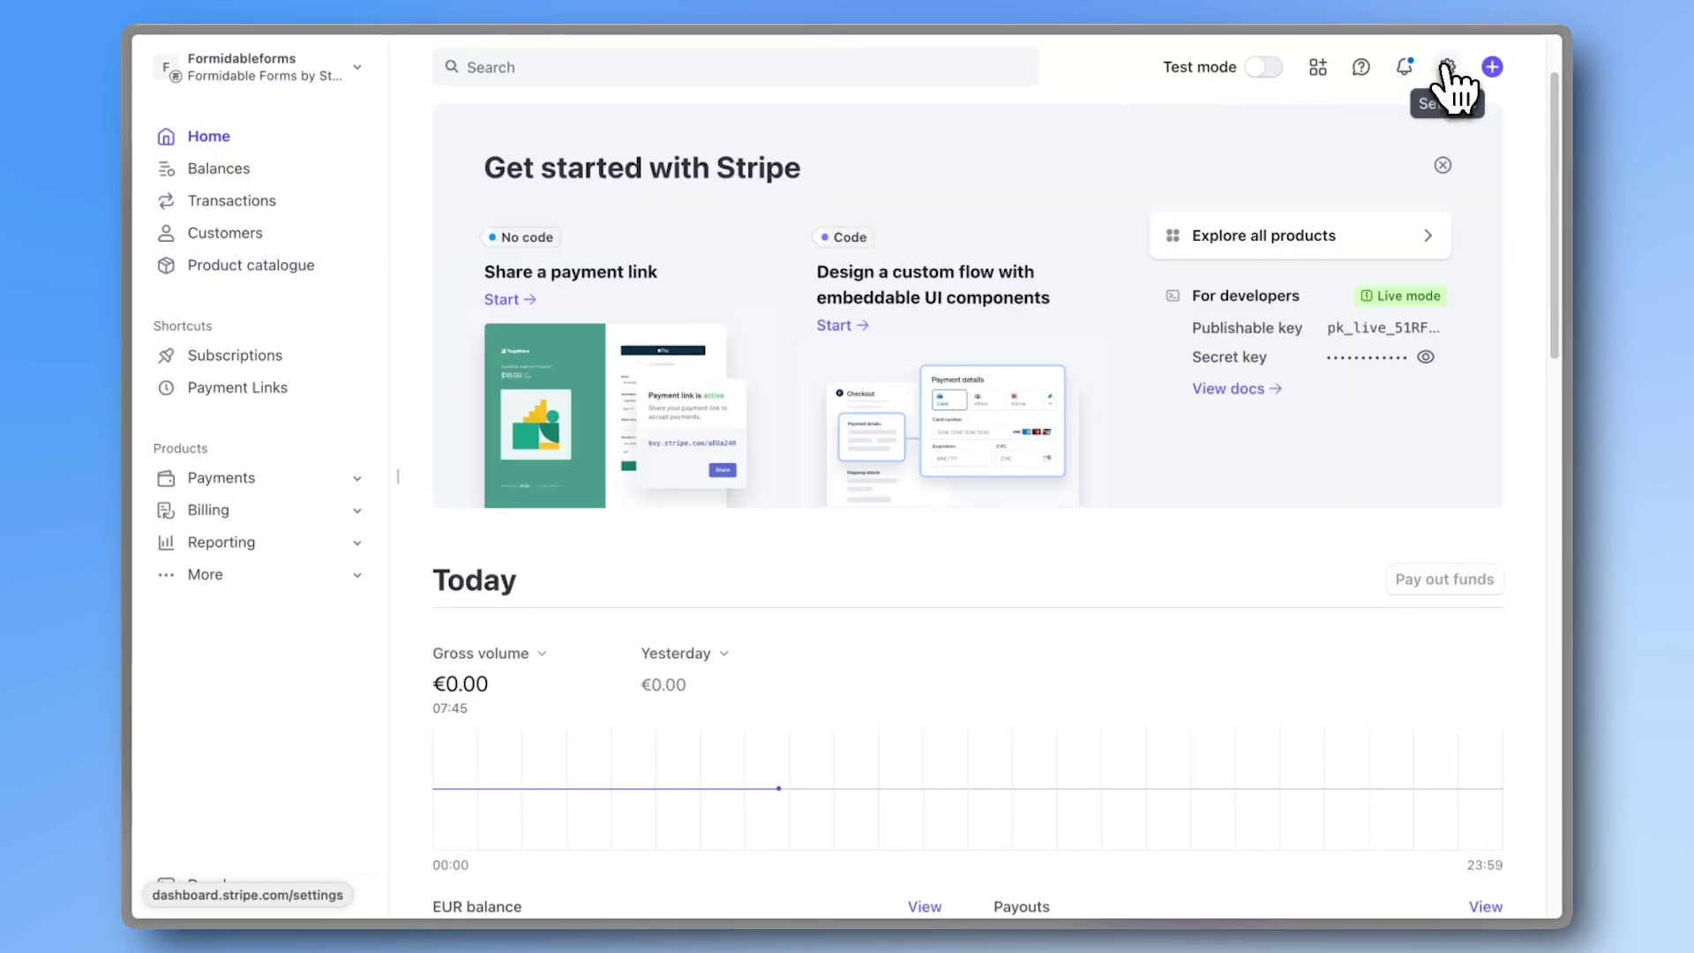
# - Open the Default payment method configuration under Stripe's Settings > Payments > Payment methods
pyautogui.click(1448, 67)
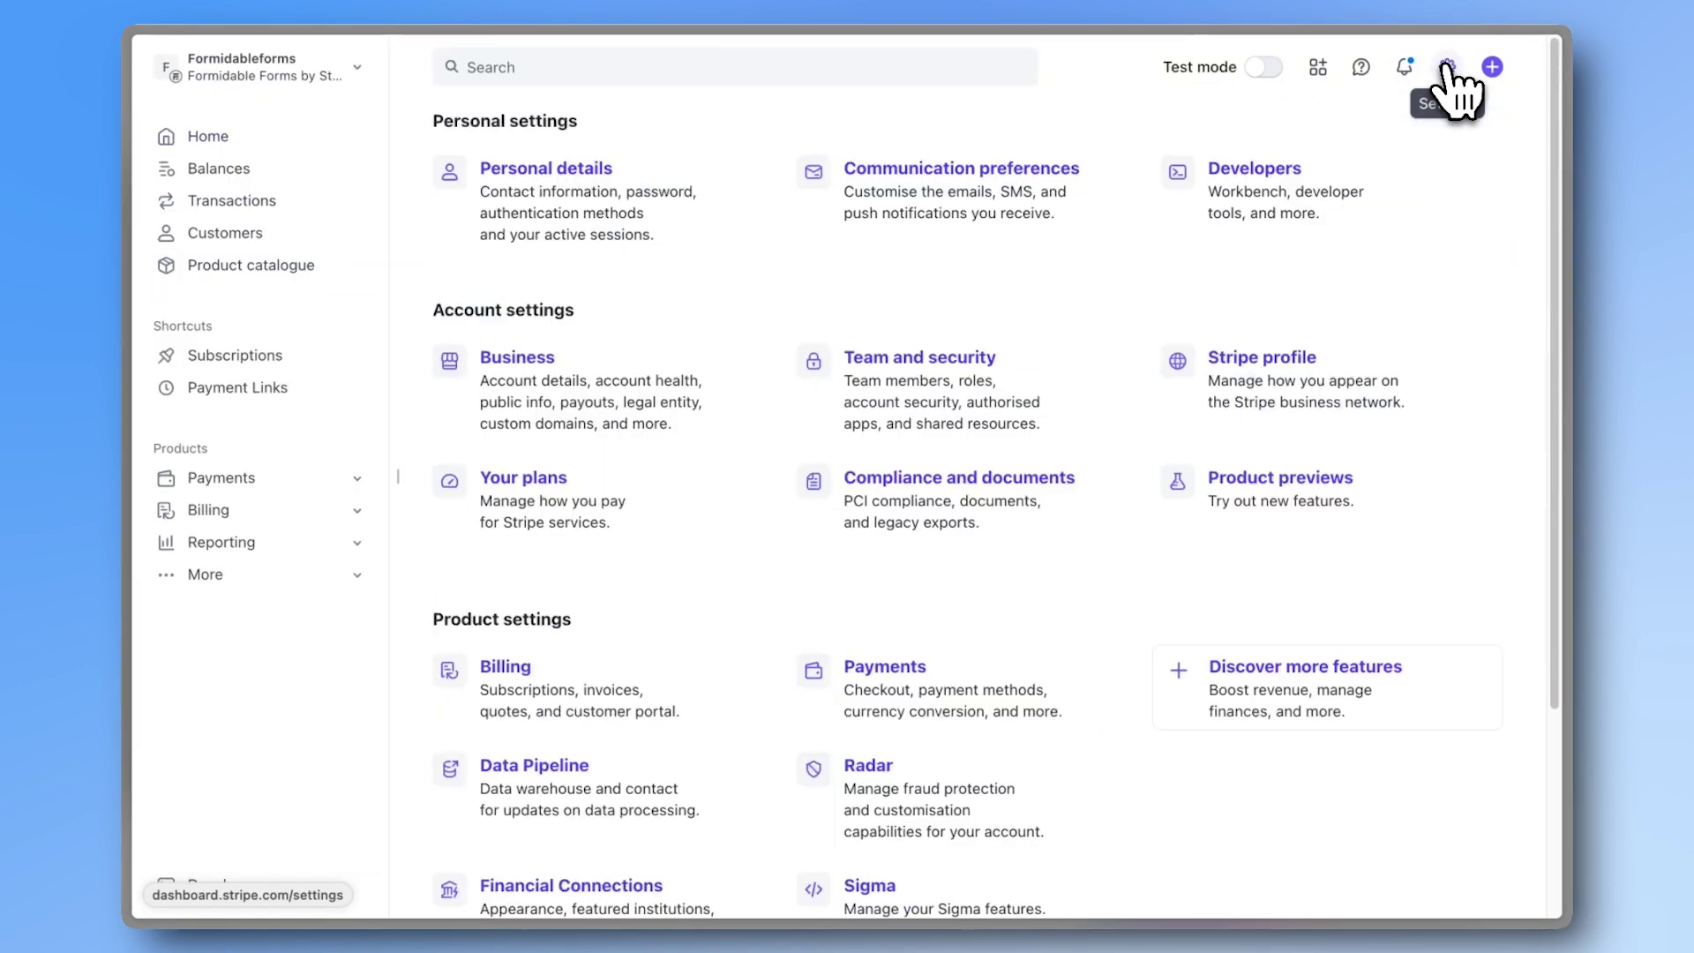
pyautogui.click(972, 699)
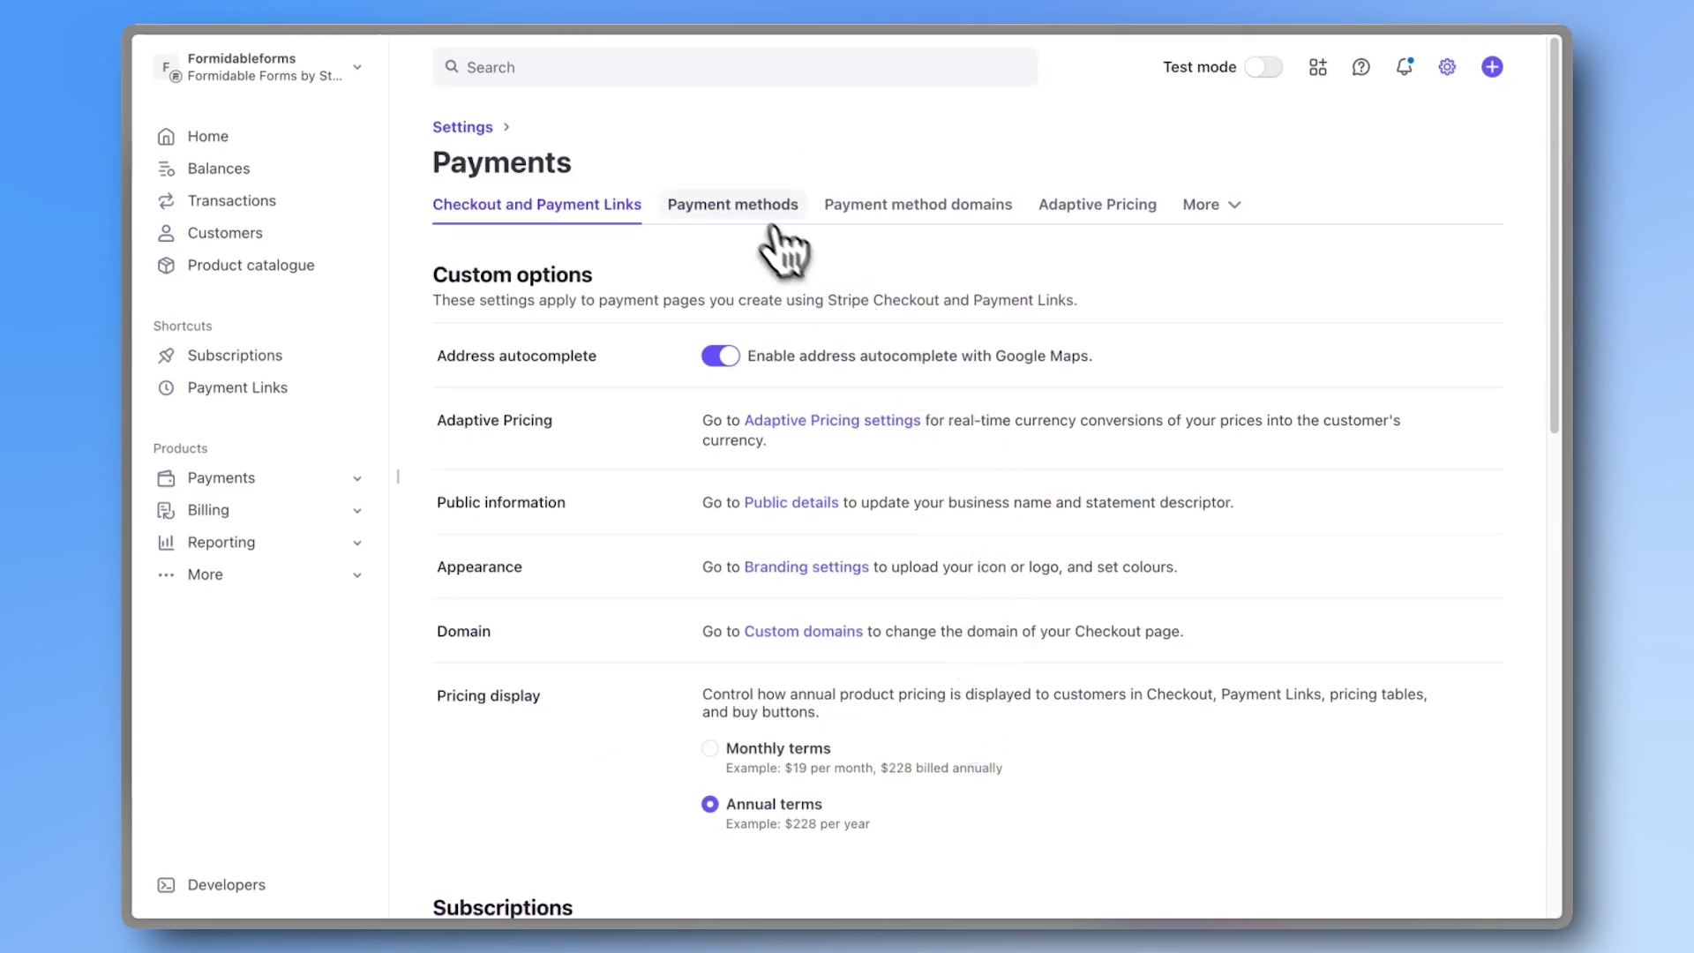
pyautogui.click(744, 203)
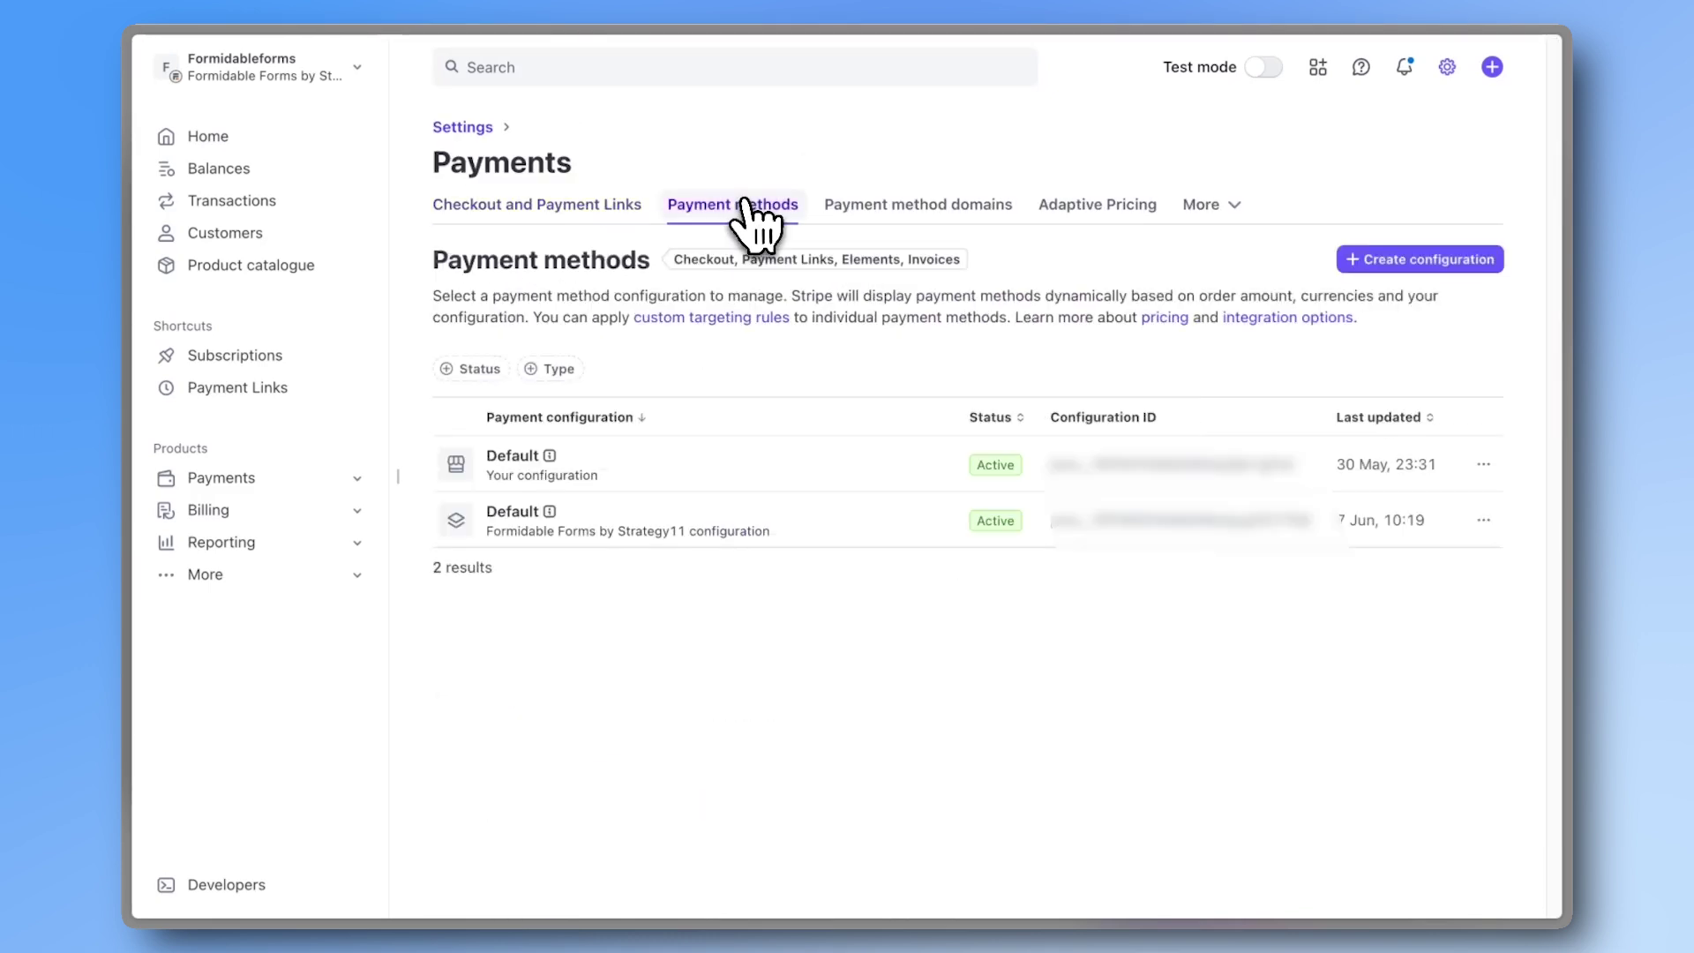
pyautogui.click(692, 463)
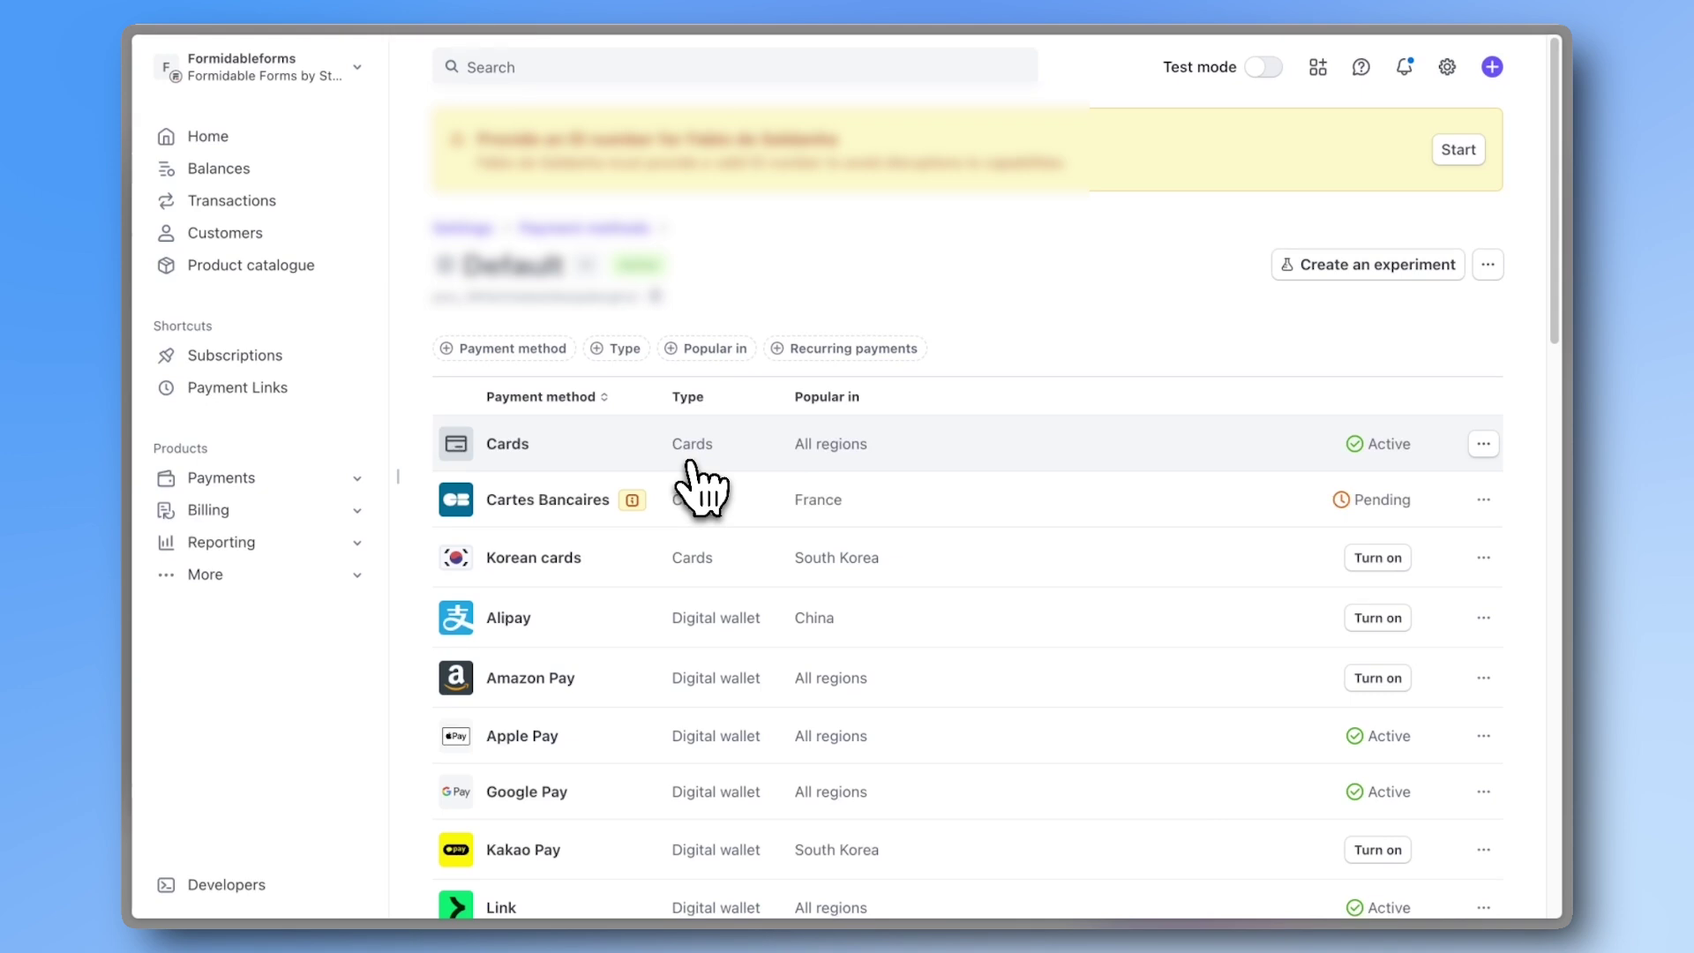
pyautogui.scroll(-3, 704, 487)
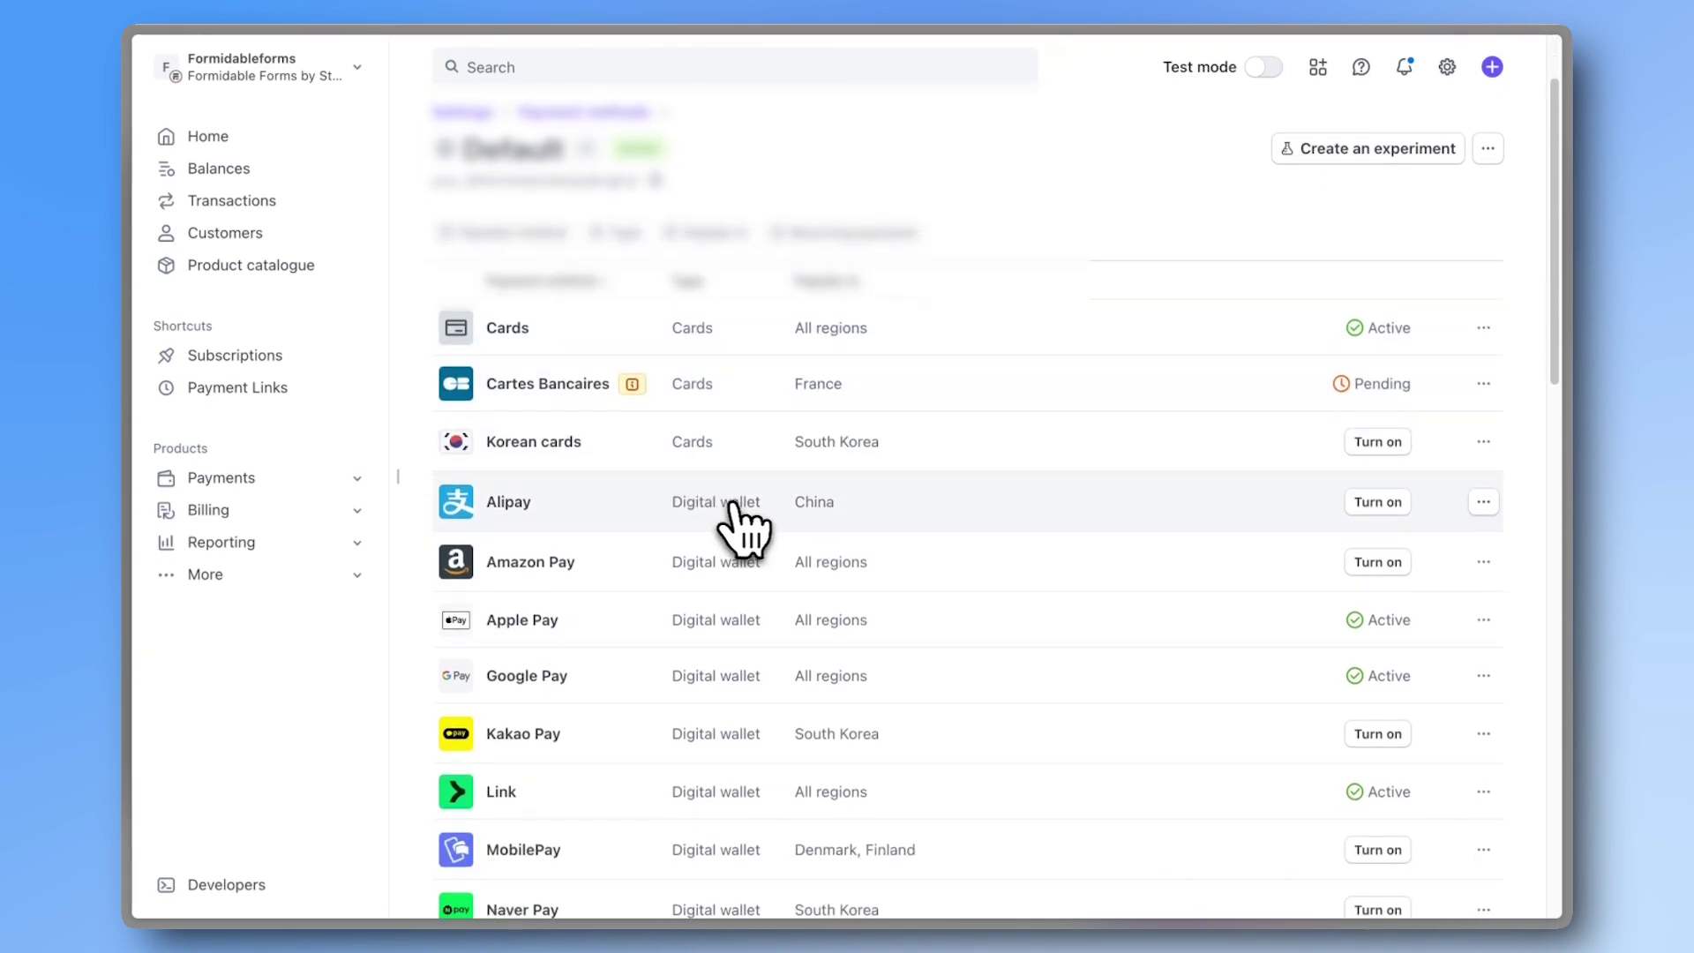
pyautogui.scroll(-5, 821, 525)
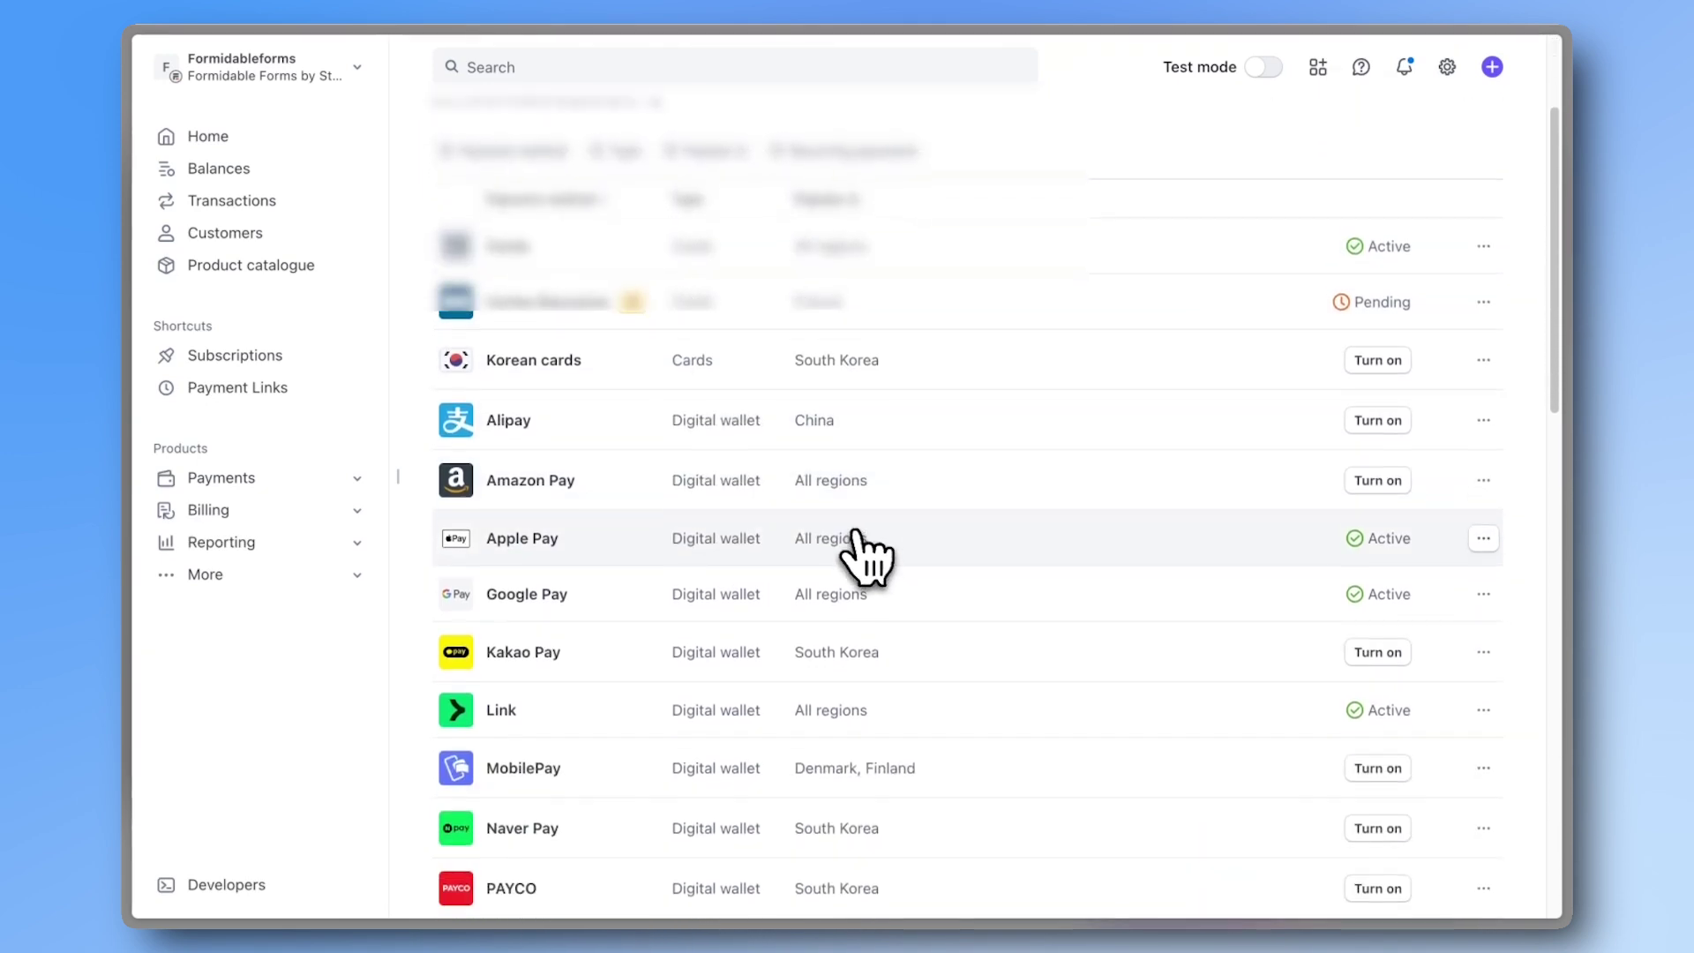
pyautogui.scroll(-6, 878, 574)
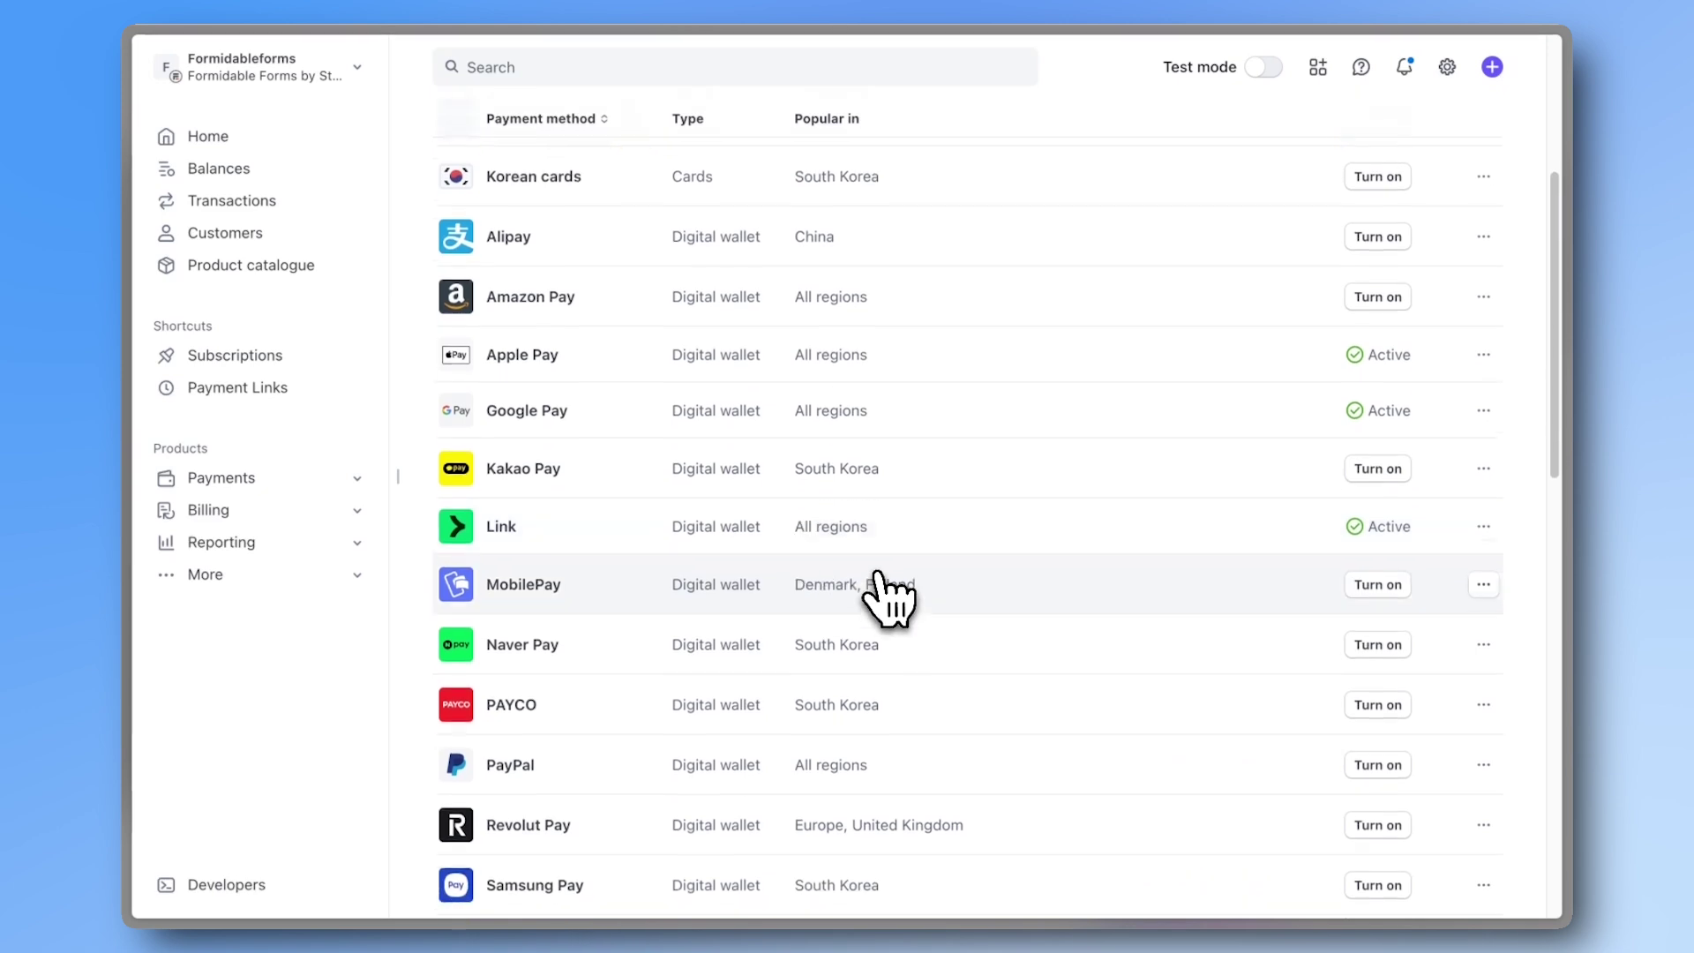
pyautogui.scroll(-6, 878, 600)
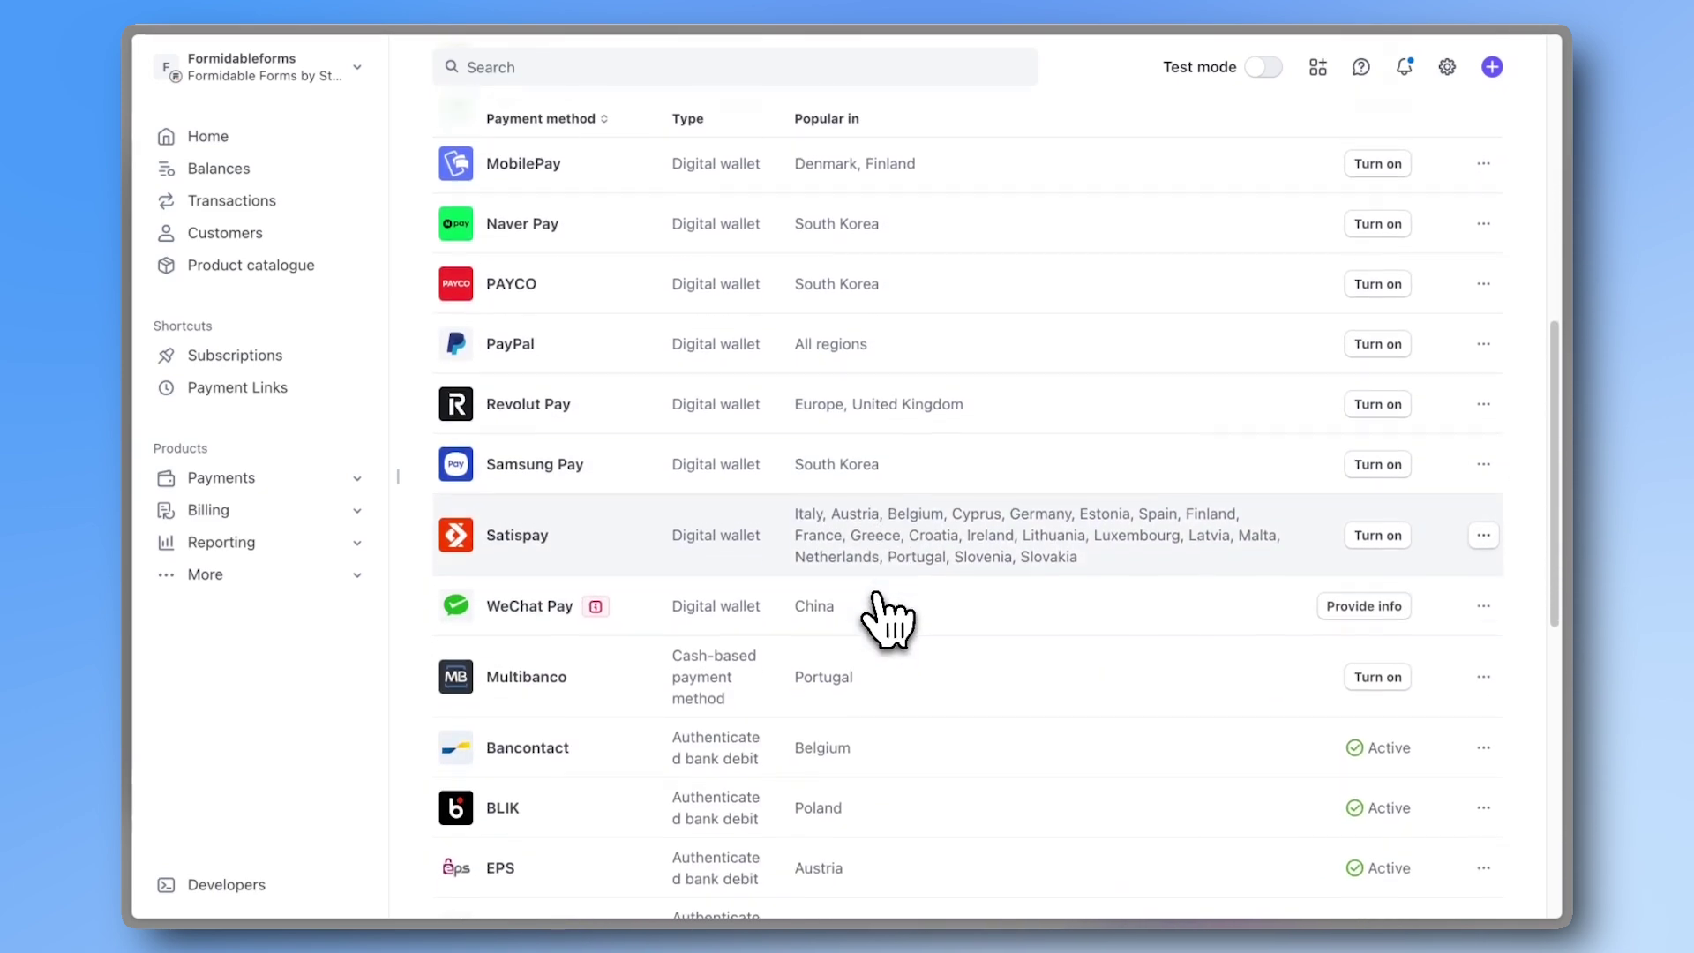
pyautogui.scroll(-10, 878, 608)
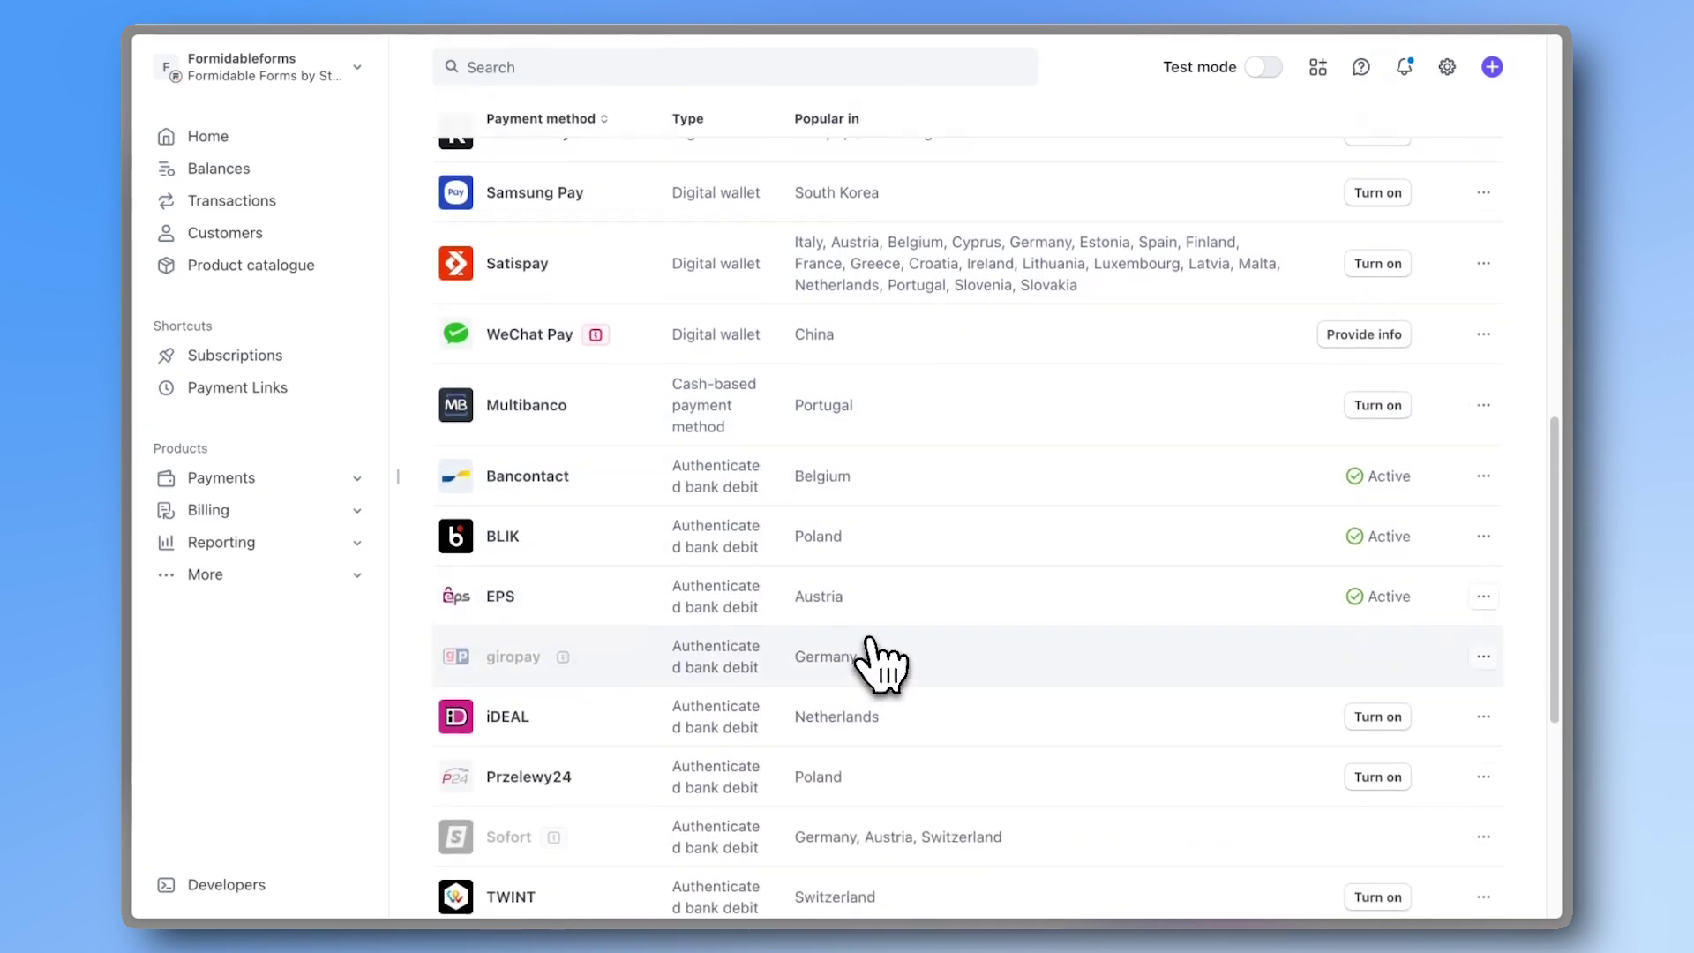
pyautogui.scroll(-6, 880, 671)
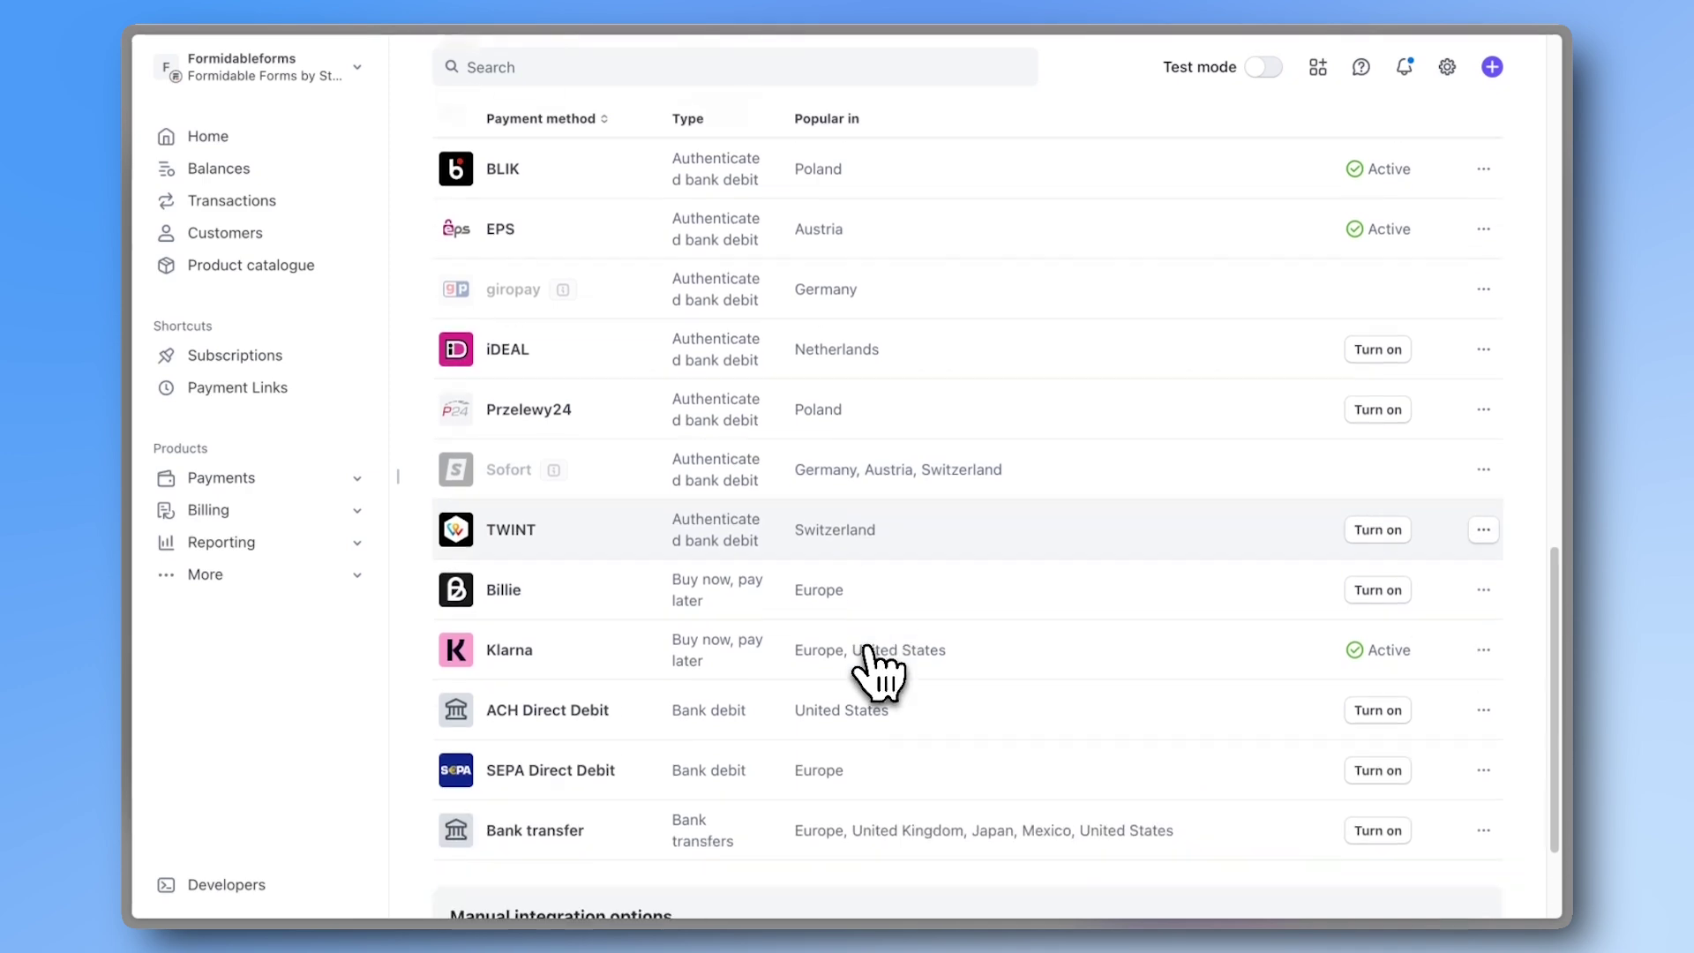
pyautogui.scroll(3, 874, 662)
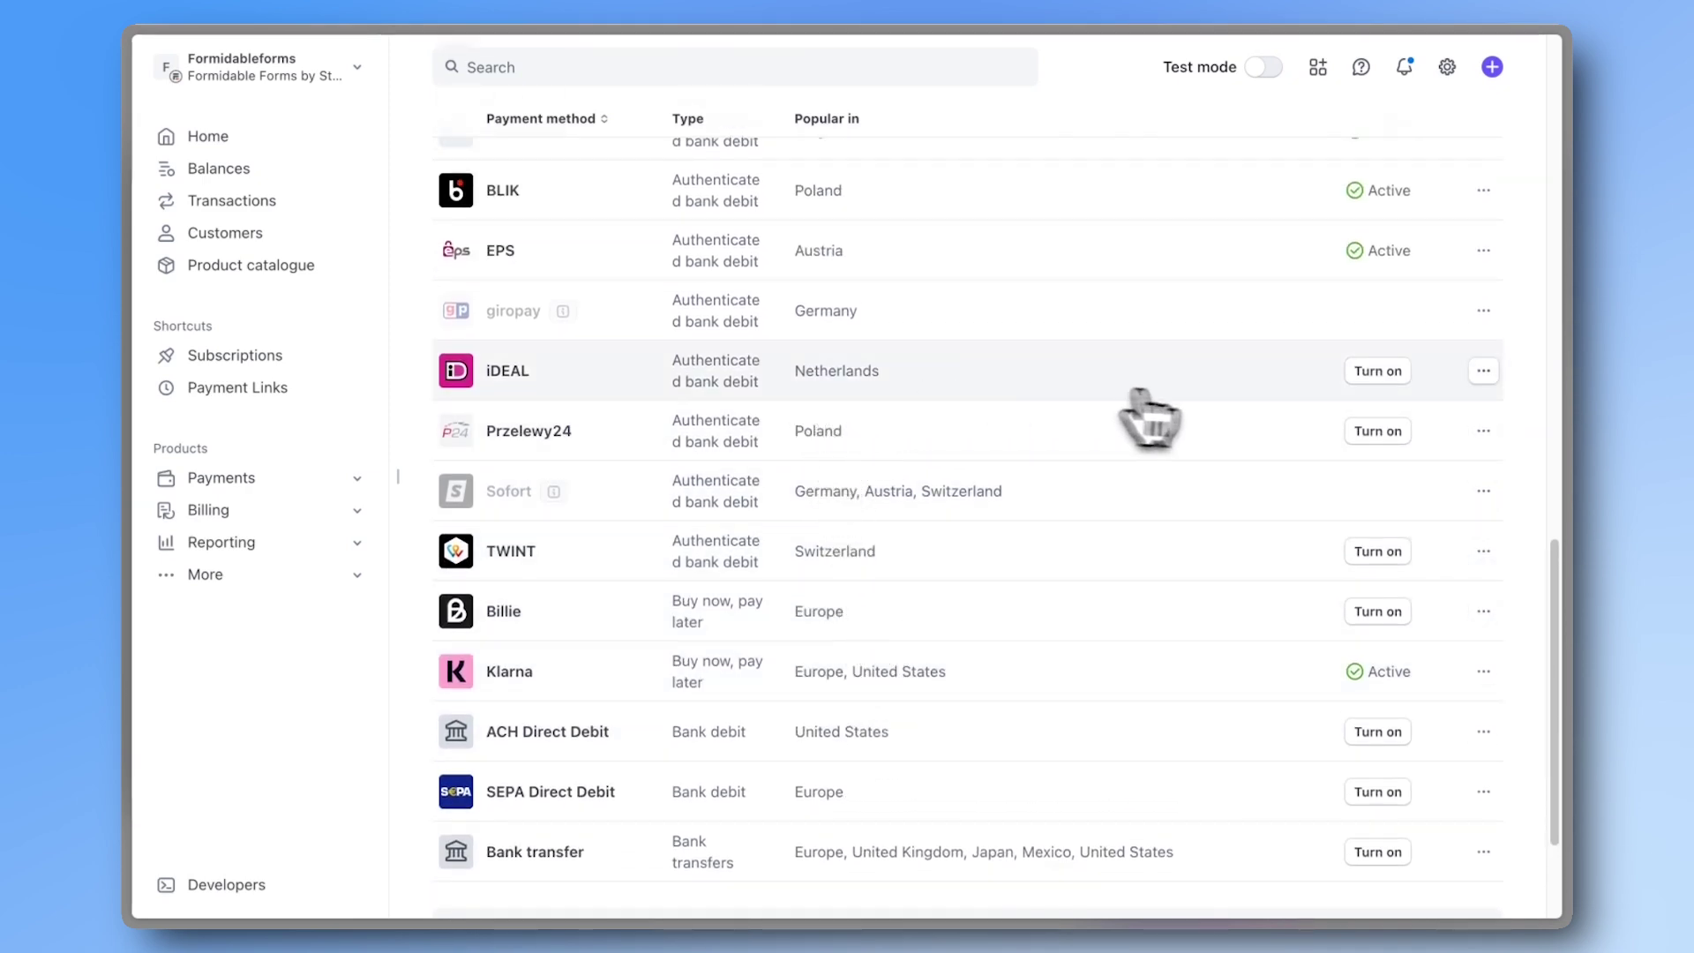
# - Turn on iDEAL for one-time payments and confirm it is active
pyautogui.click(1379, 372)
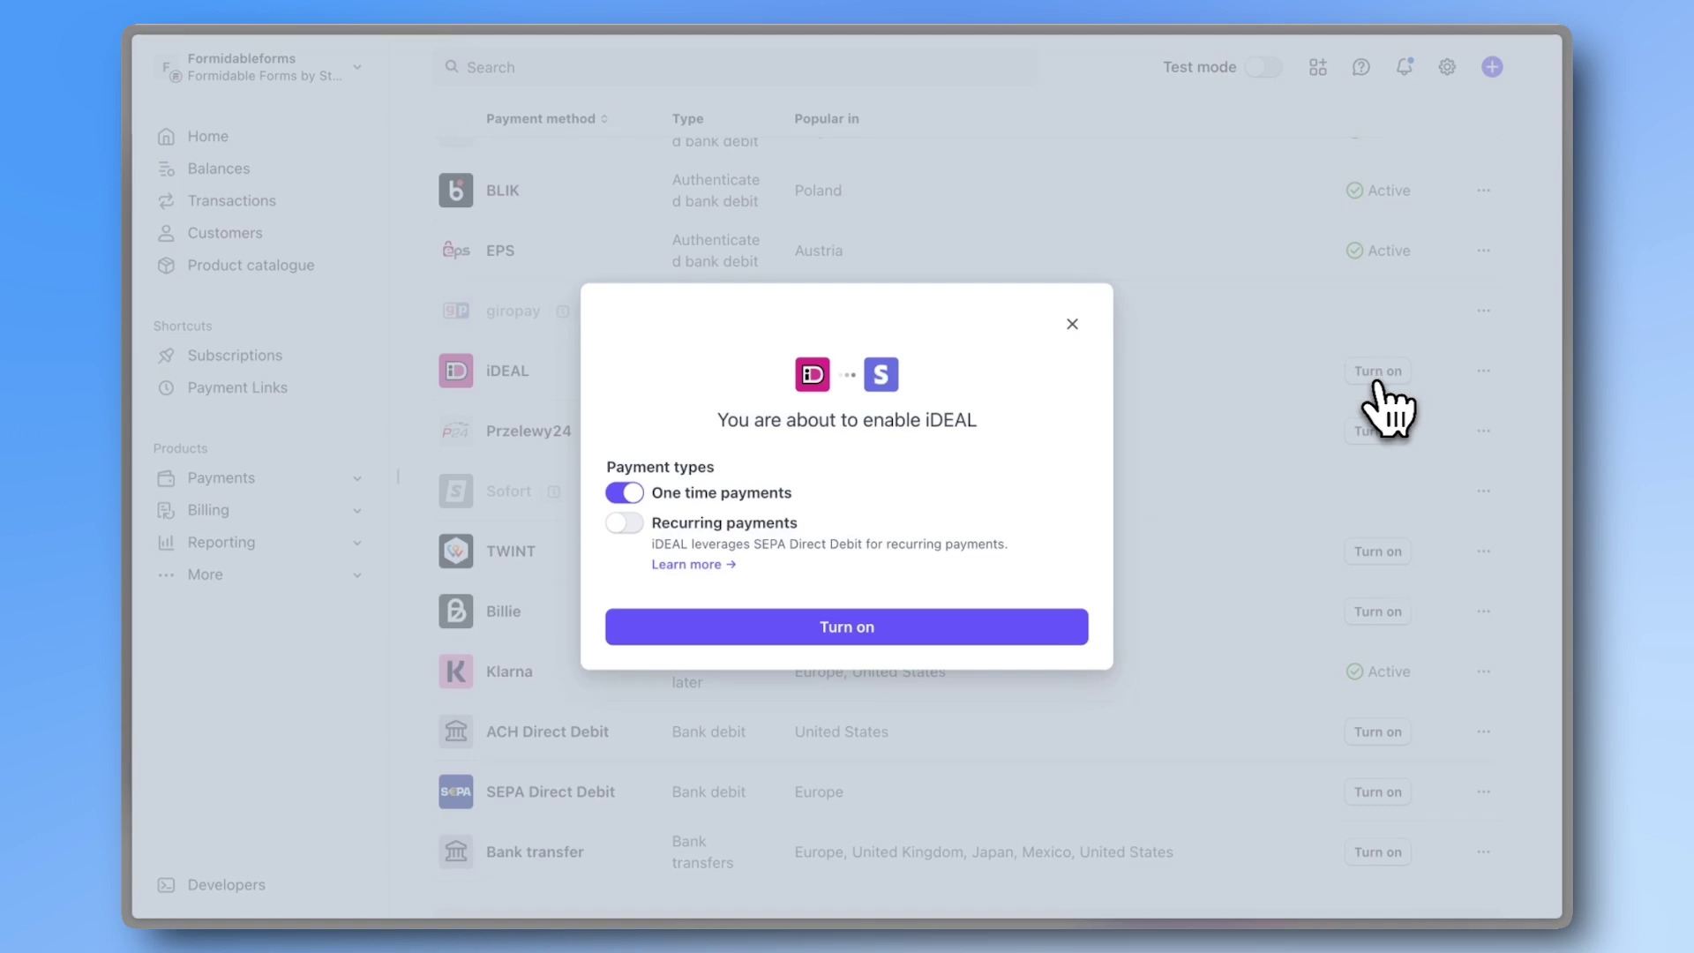
pyautogui.click(997, 632)
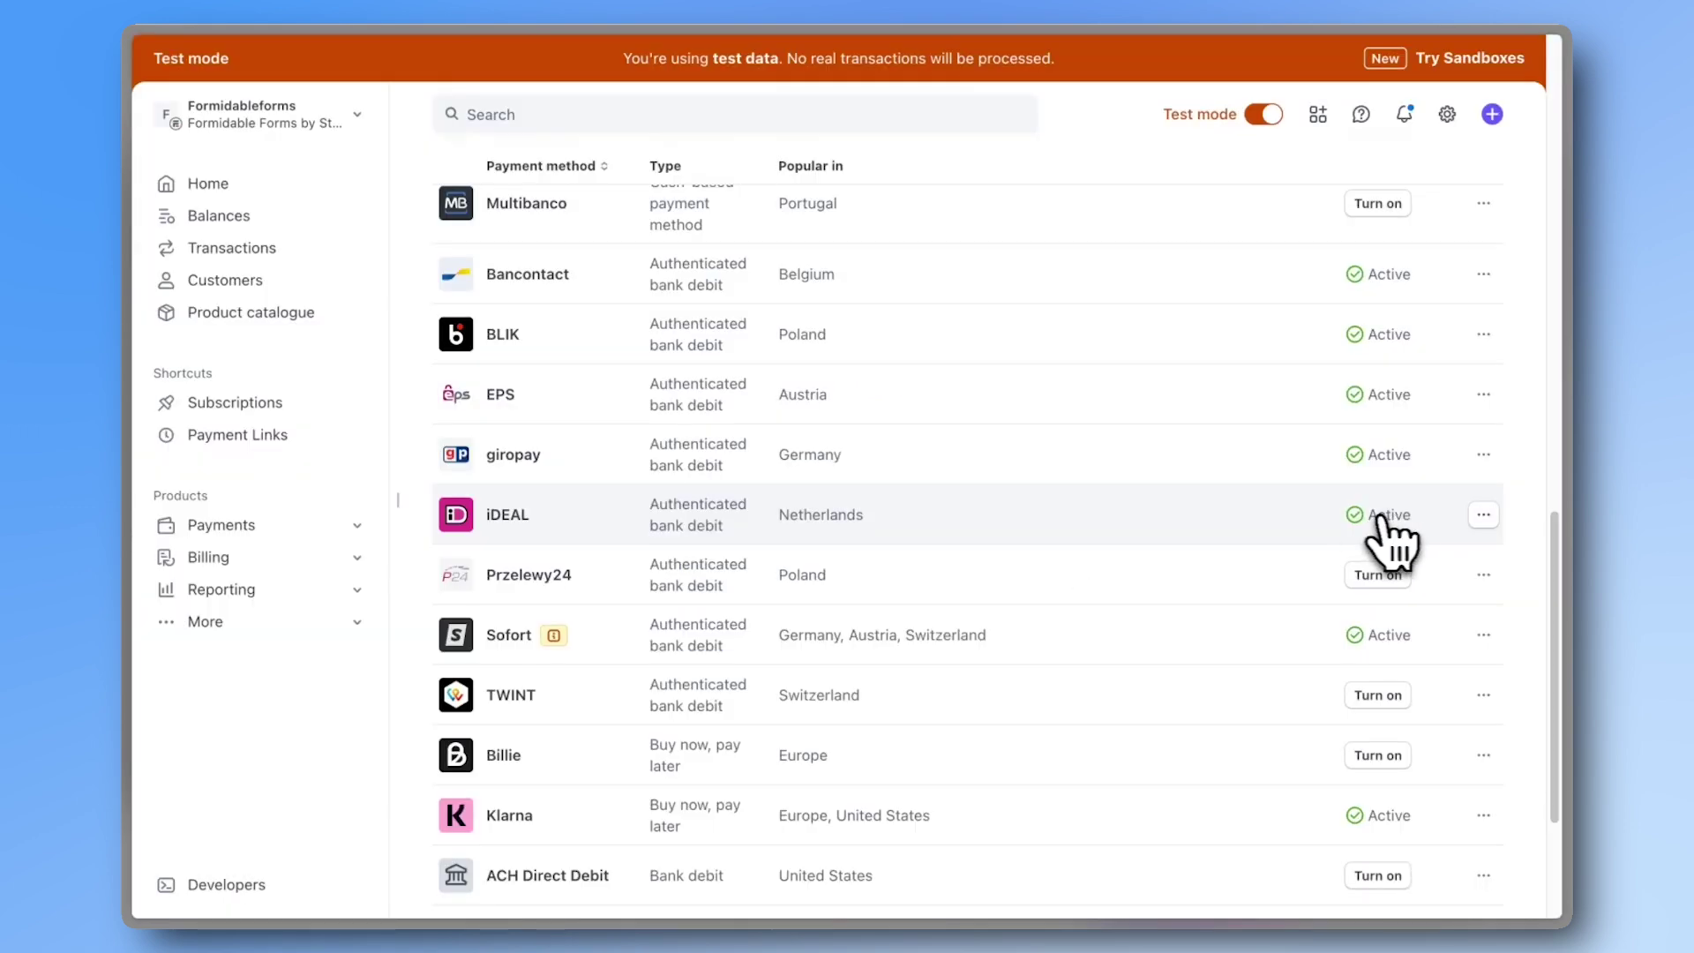
pyautogui.scroll(-5, 1253, 556)
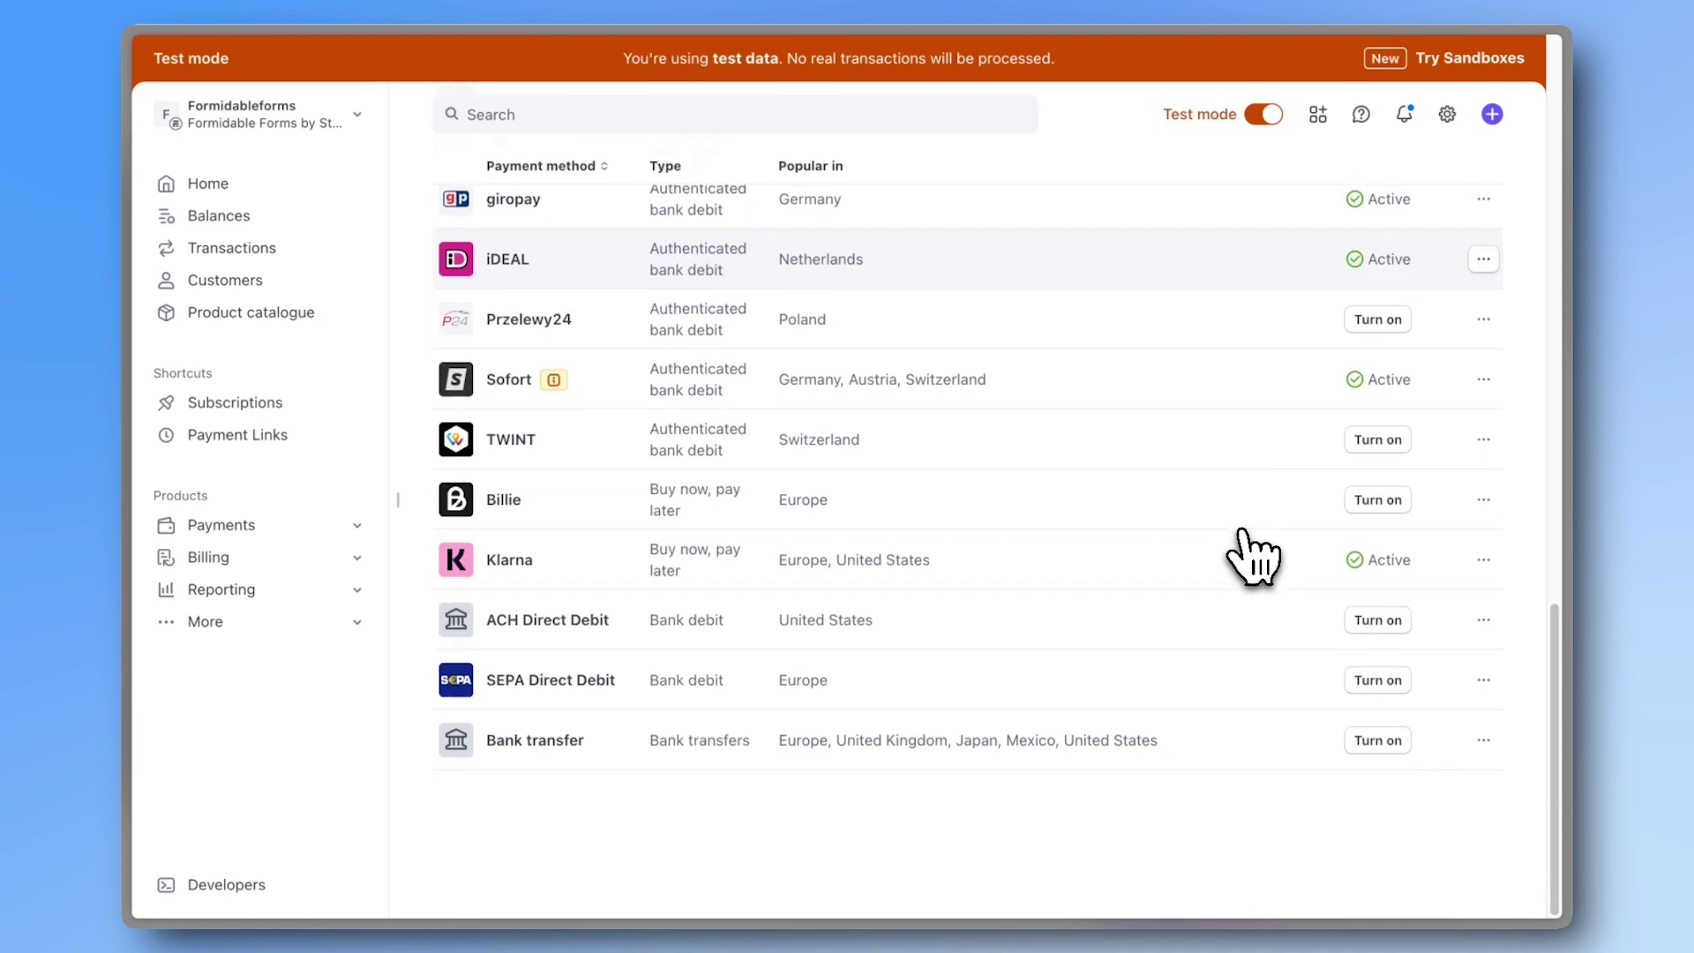
pyautogui.scroll(10, 1253, 556)
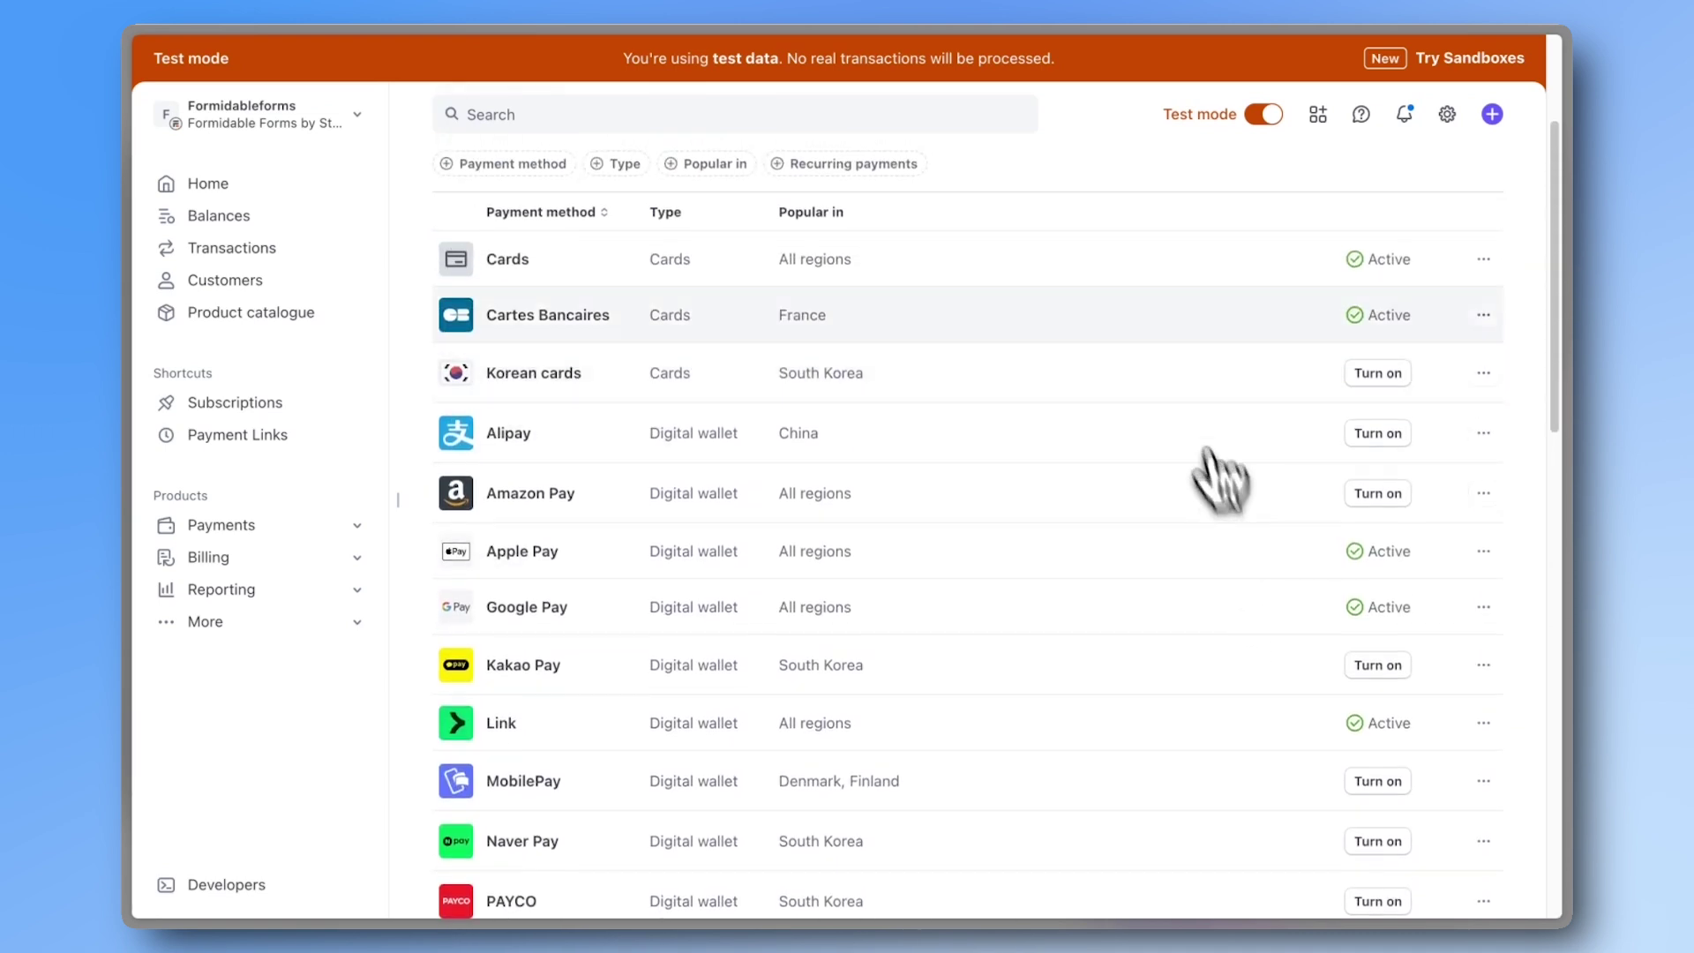
pyautogui.click(675, 280)
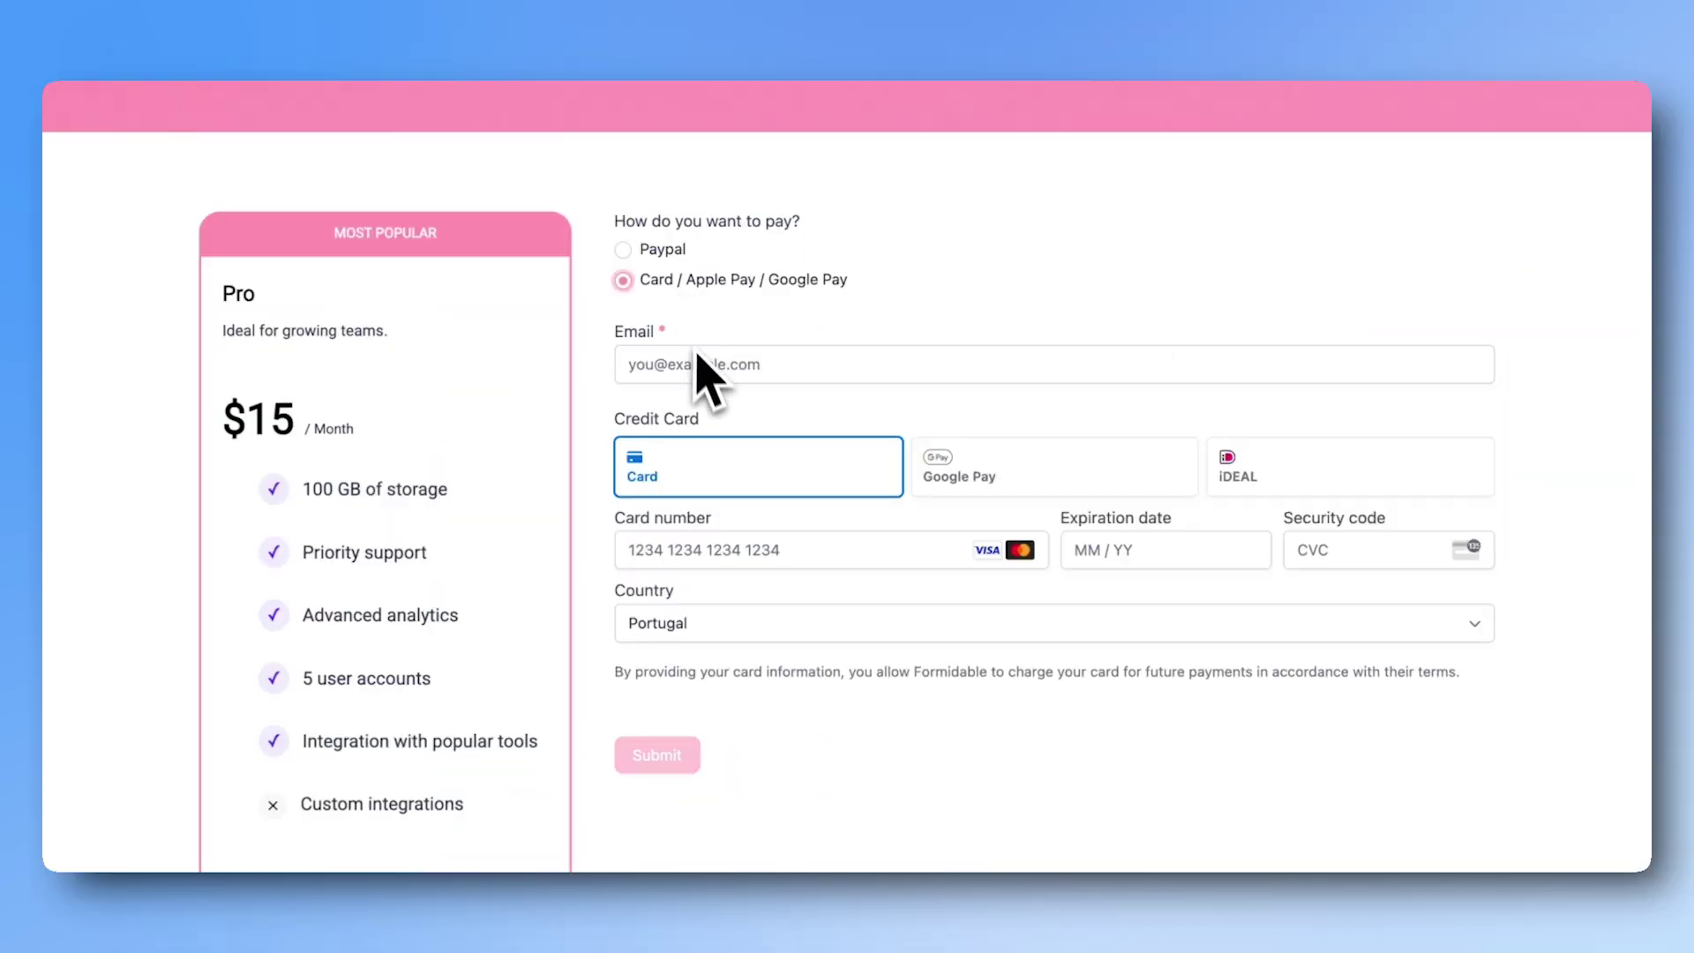
pyautogui.scroll(-2, 706, 371)
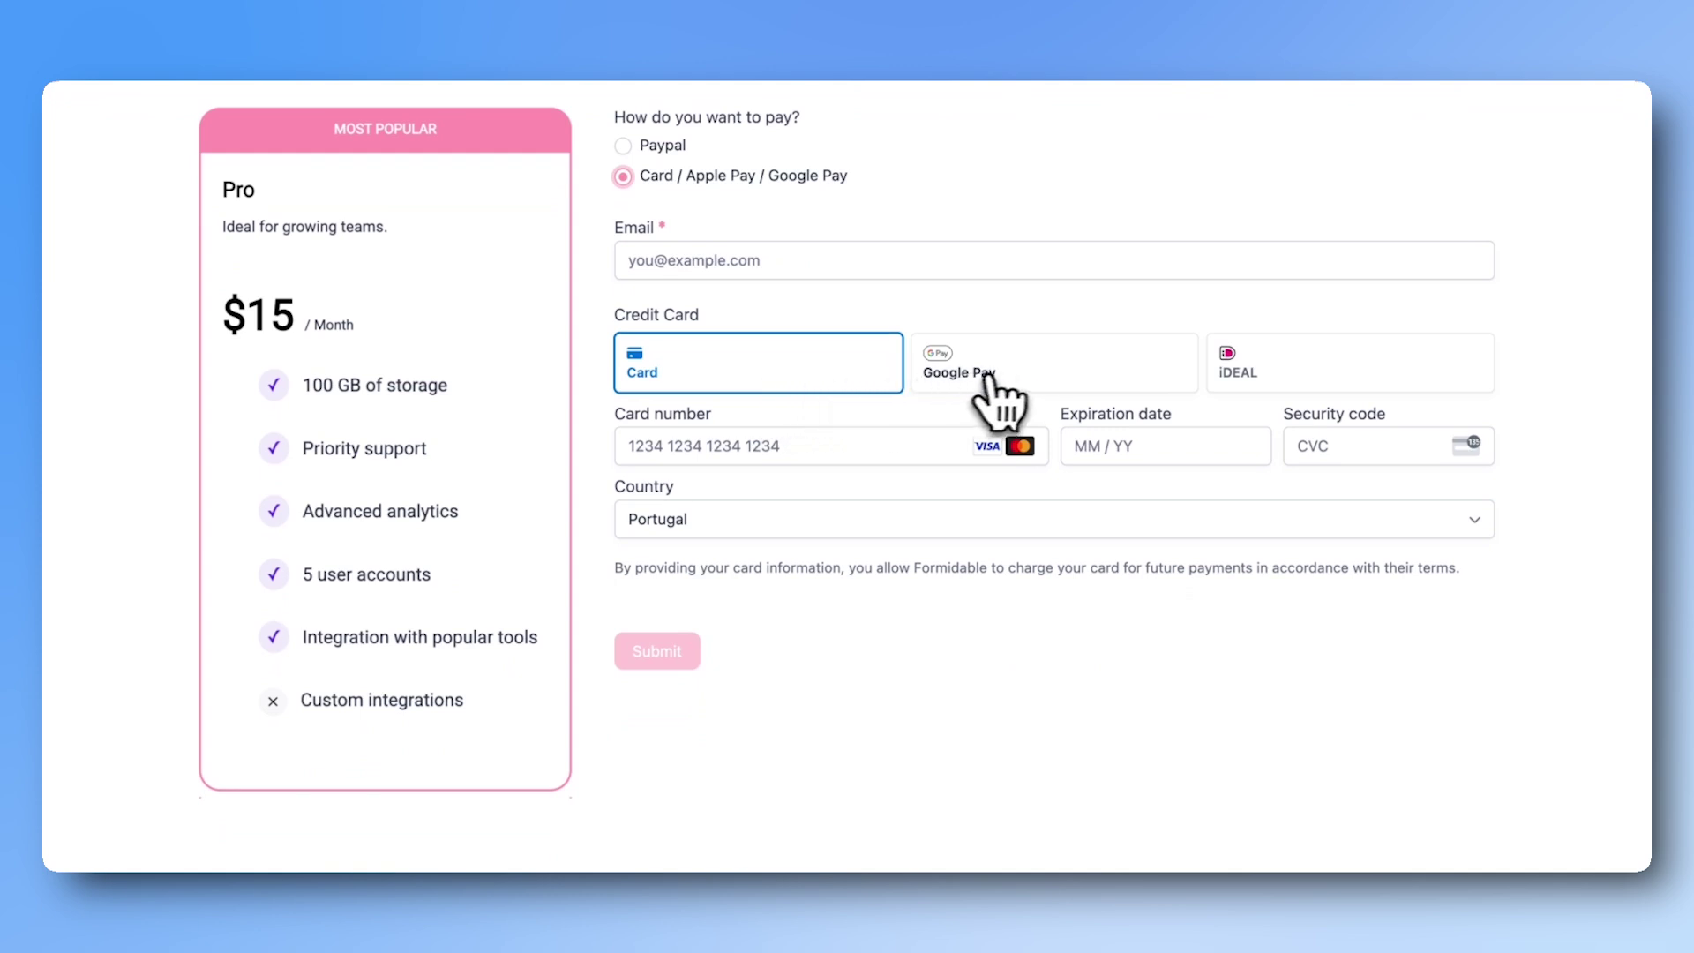
pyautogui.click(988, 375)
pyautogui.click(1233, 388)
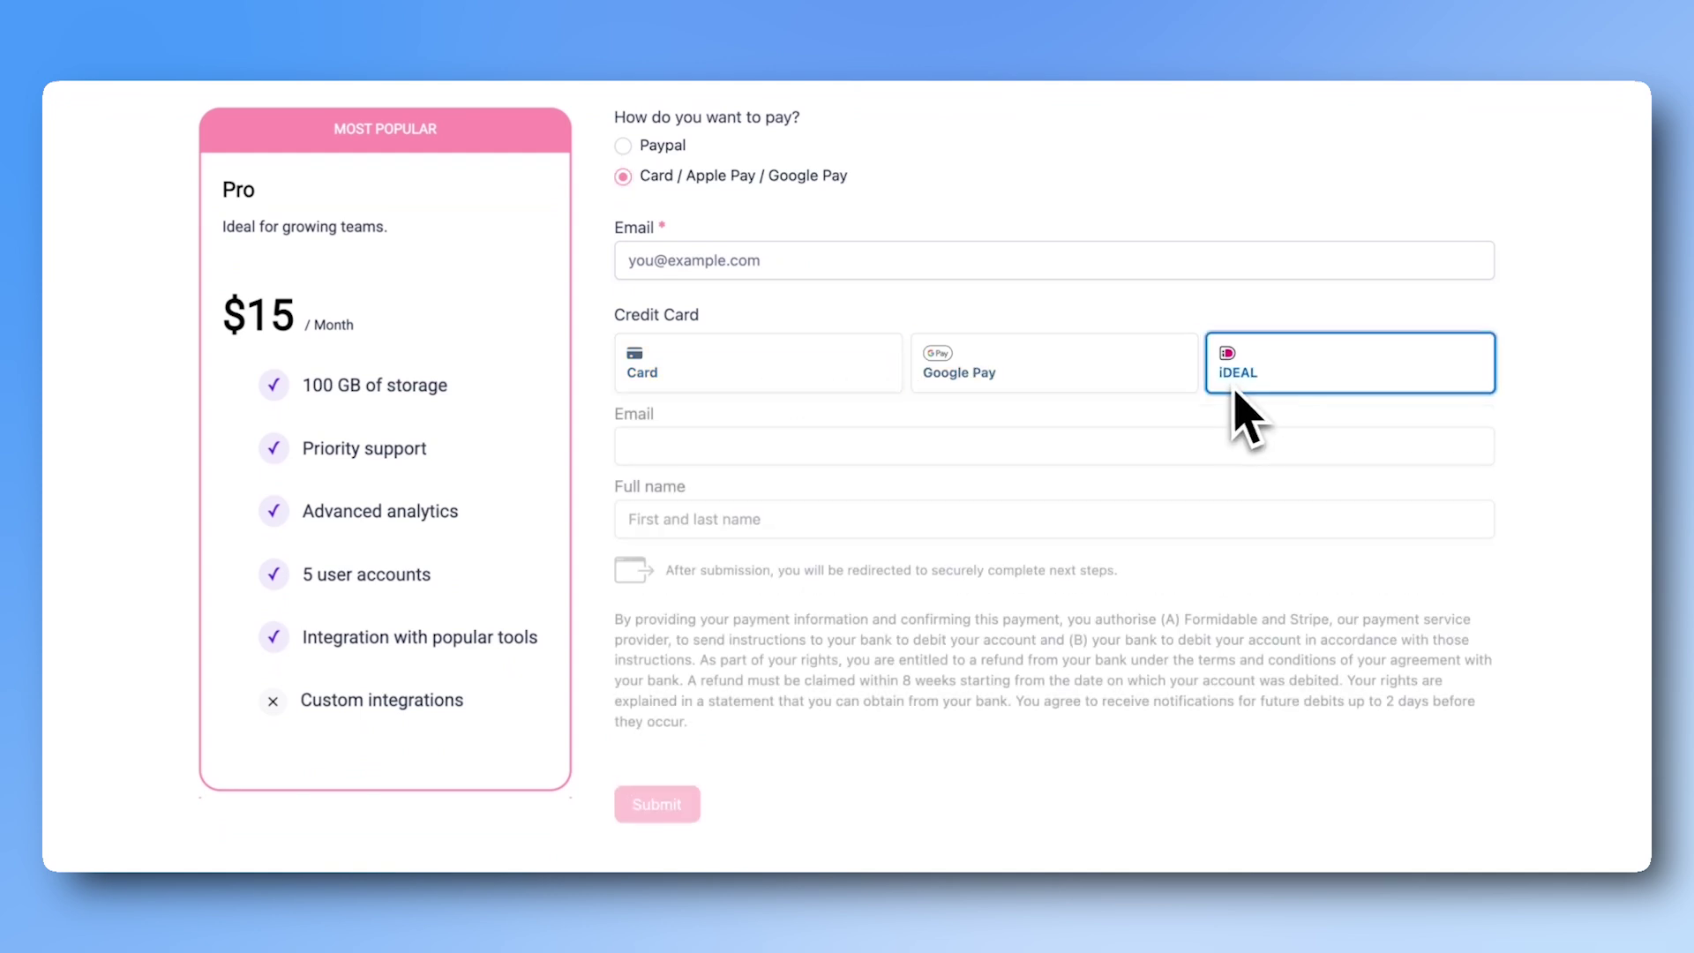
pyautogui.click(869, 378)
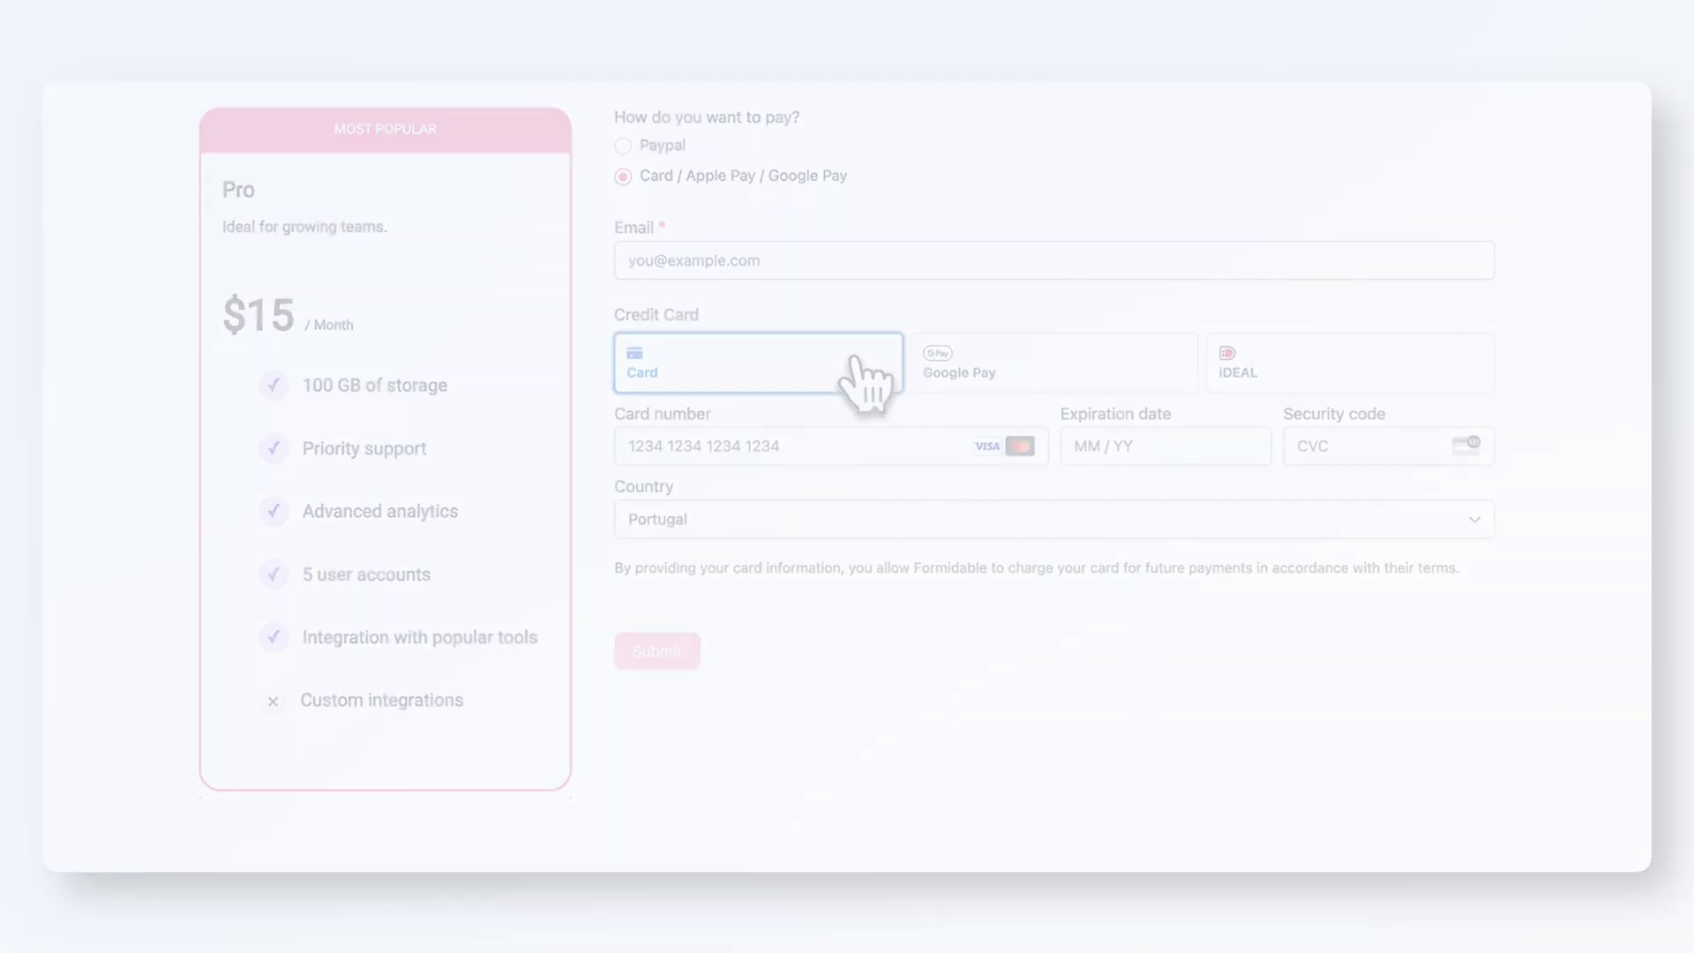